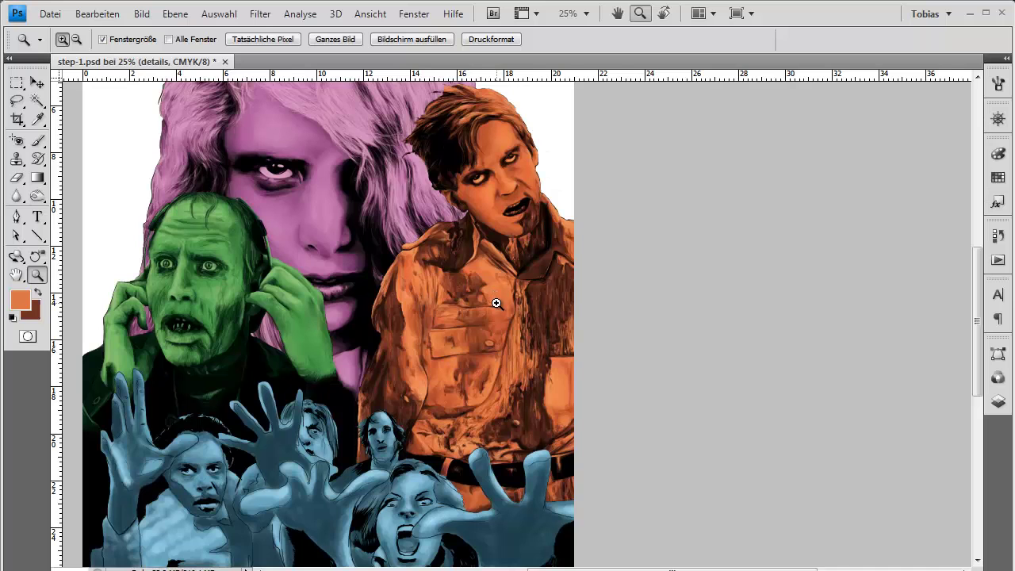
Step: Collapse the expanded layer group that holds the details and outlines layers
click(497, 303)
click(485, 300)
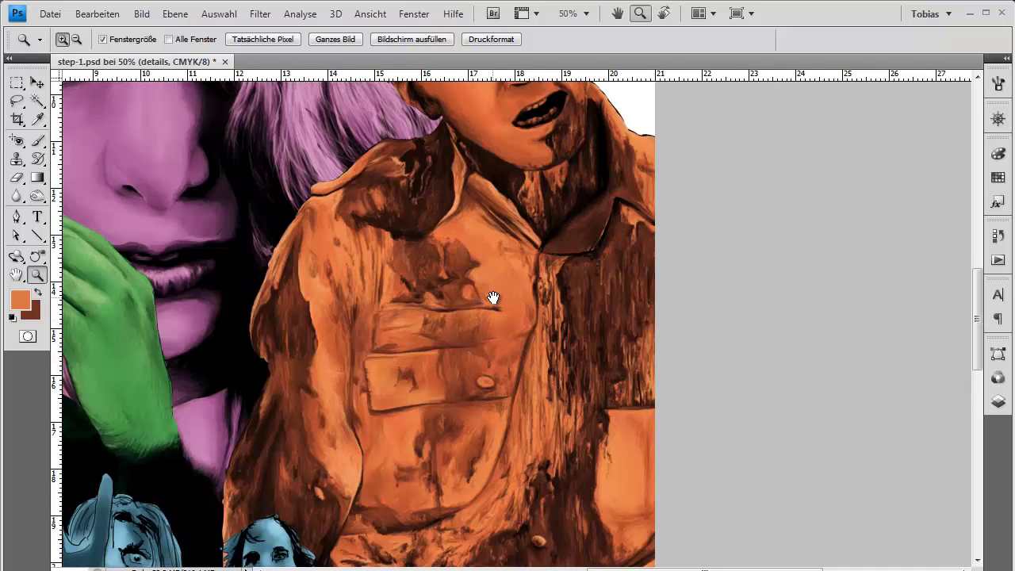
drag(494, 298, 491, 332)
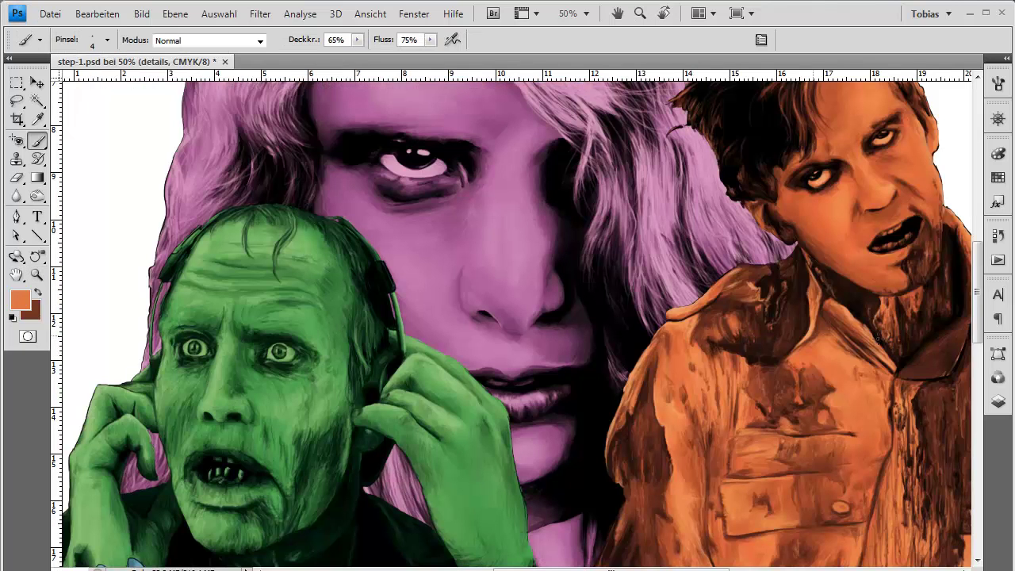
click(998, 405)
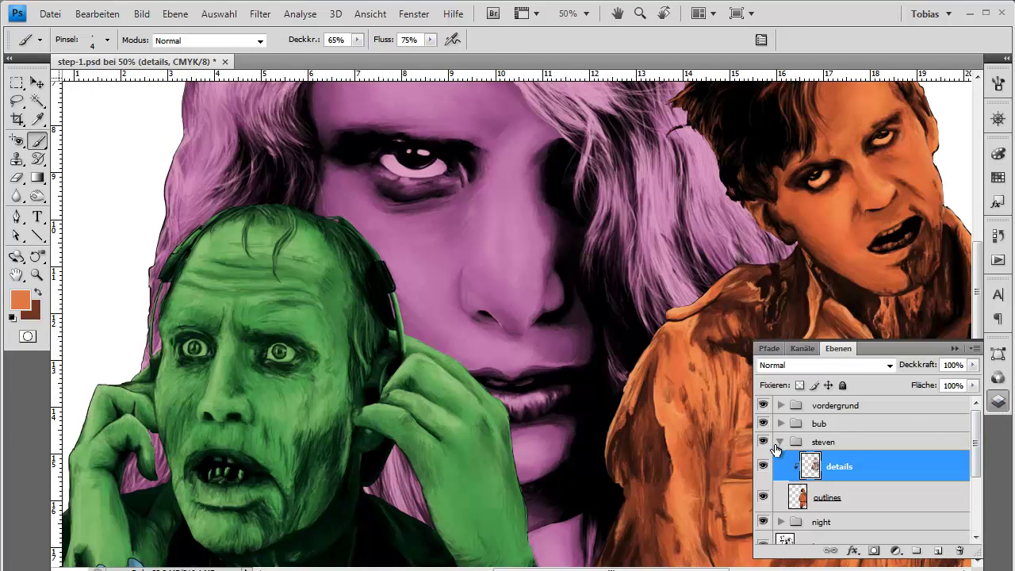
click(777, 447)
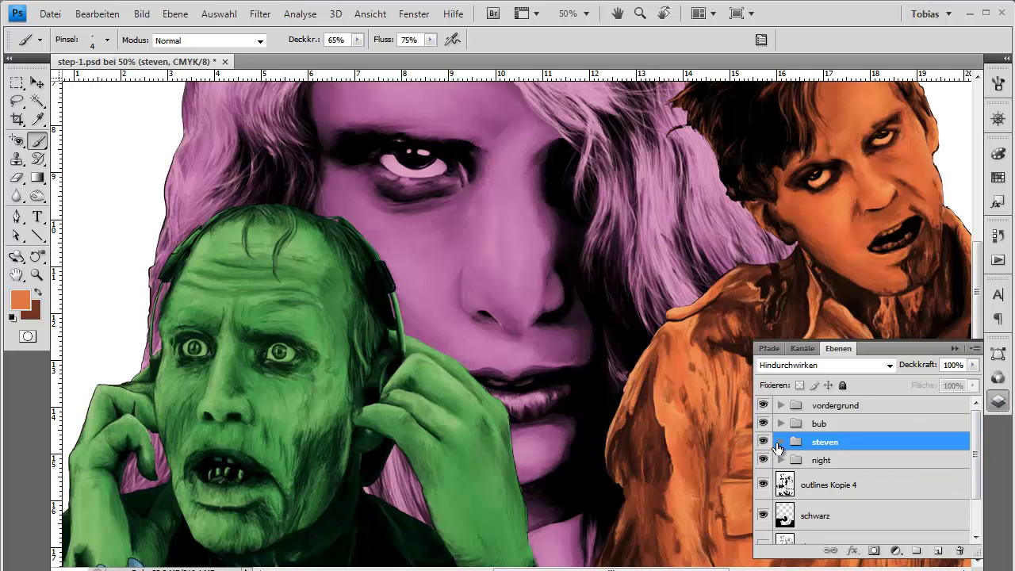
Step: Add a new layer named ausbesserungen above the vordergrund group
click(849, 407)
click(977, 349)
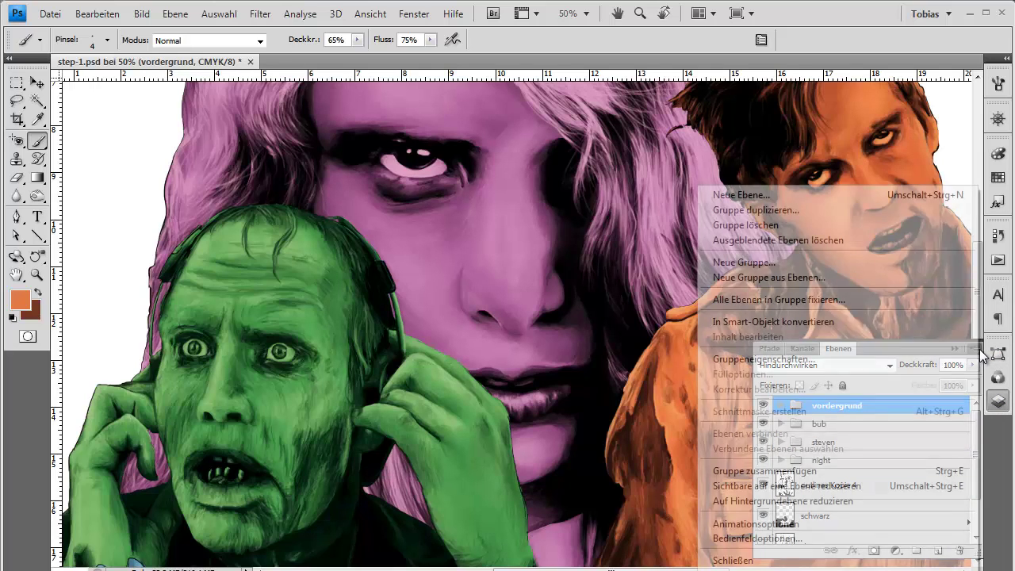
click(752, 195)
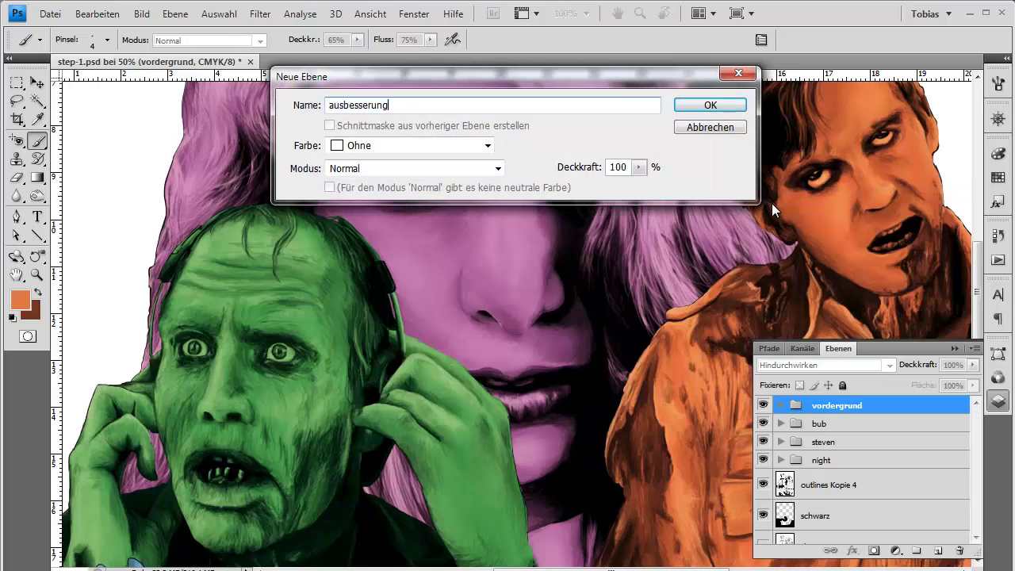
text(ausbesserungen)
key(Return)
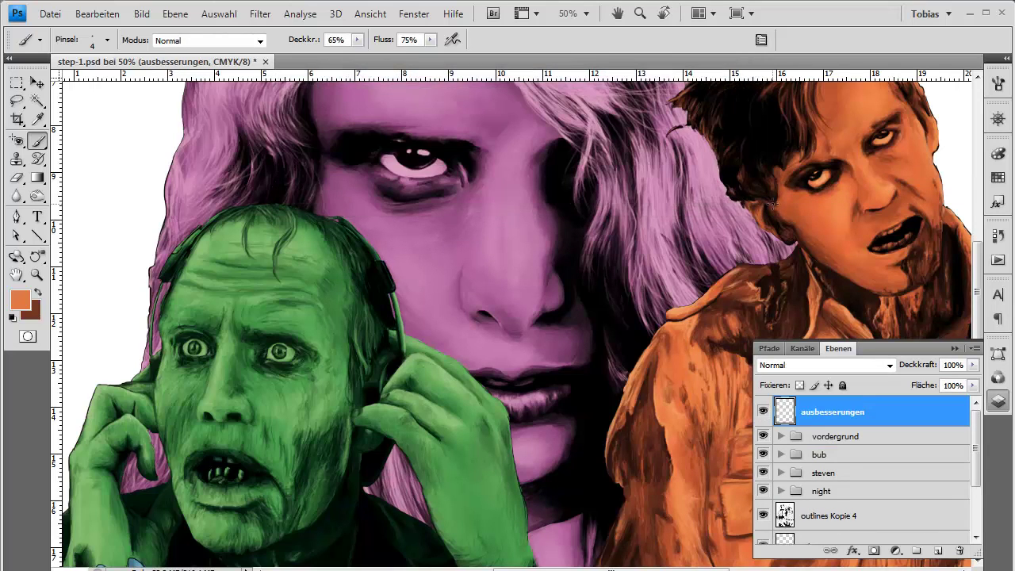
Step: Paint over the black outline along the green man's coat shoulder with dark green using the Brush at 200% zoom
click(37, 276)
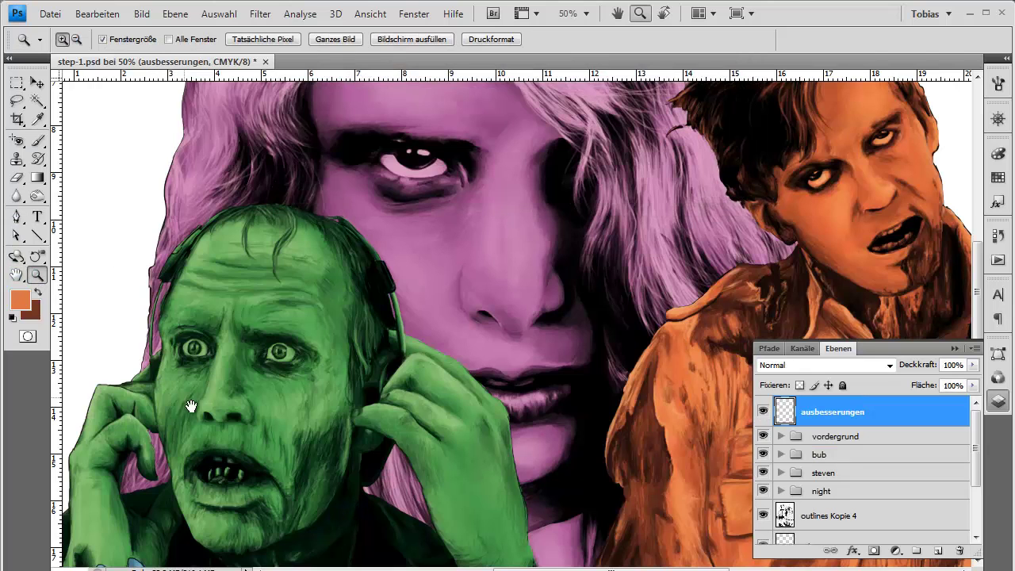
drag(192, 407, 435, 203)
click(330, 308)
click(335, 313)
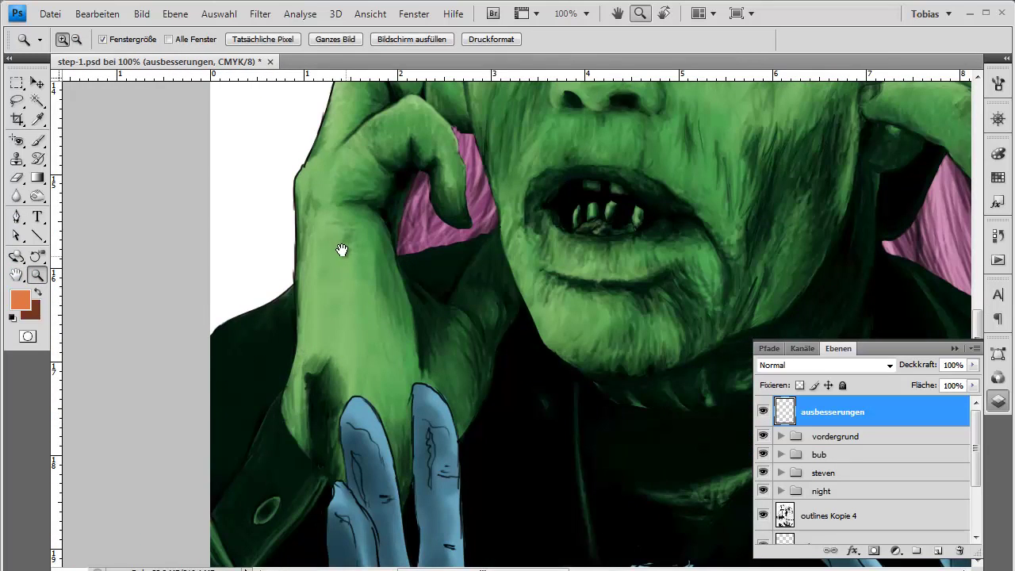
drag(304, 271, 318, 277)
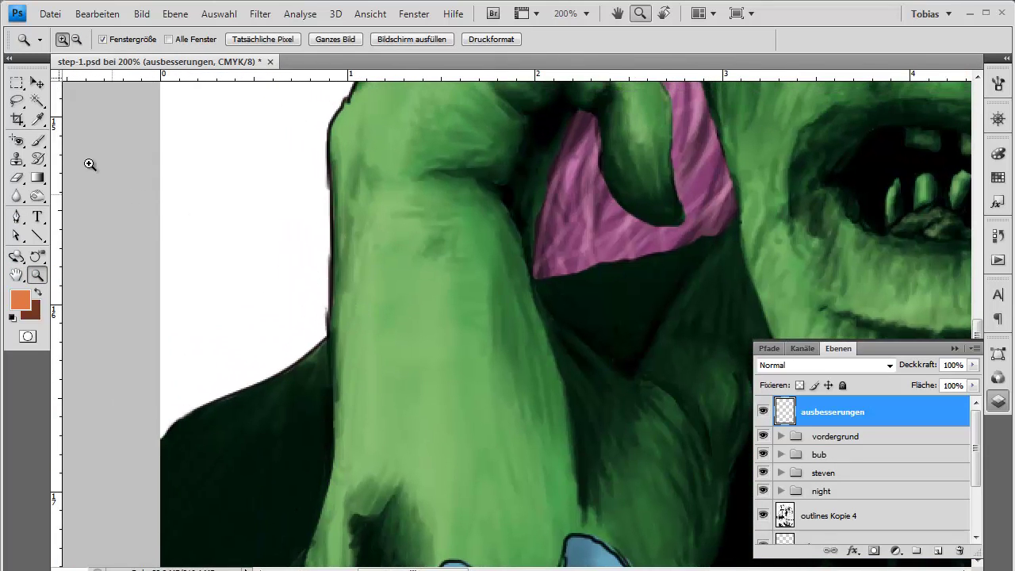
click(36, 140)
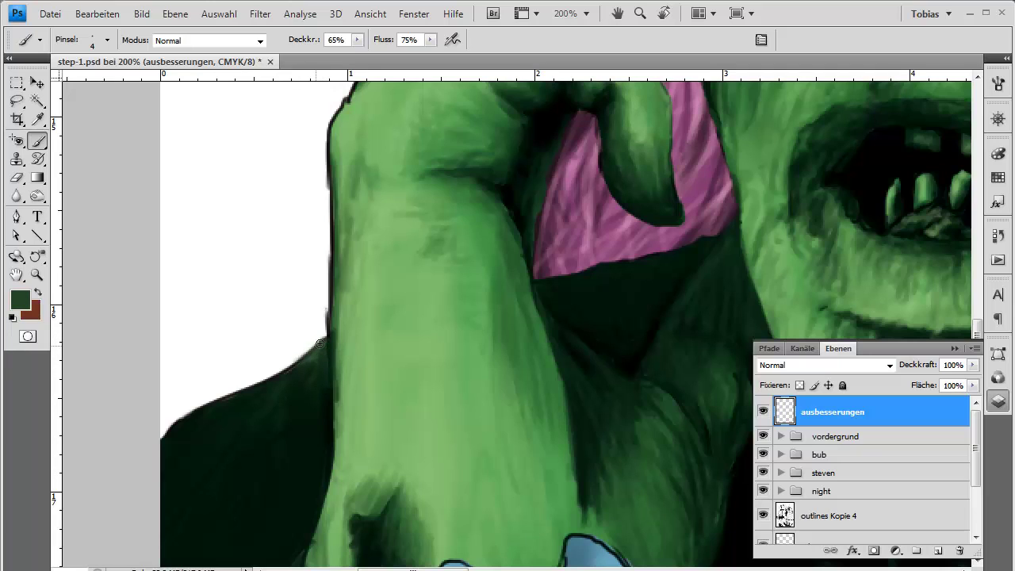
drag(282, 371, 269, 375)
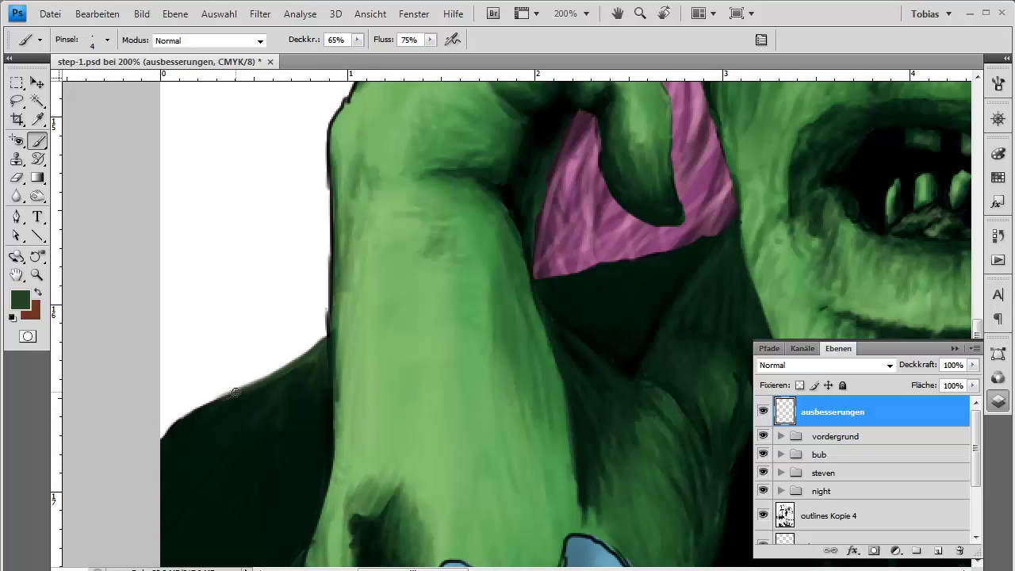
drag(238, 390, 165, 434)
Step: Cover the black outline along the outer edge of the green man's wrist and raised hand with sampled greens
mouse_move(328, 297)
mouse_down()
mouse_move(328, 349)
mouse_move(329, 157)
mouse_move(329, 224)
mouse_up()
alt+click(338, 159)
drag(337, 159, 320, 379)
alt+click(354, 271)
drag(326, 321, 391, 160)
drag(363, 154, 303, 308)
Step: Paint over the outline along the raised hand's upper finger edges and towards the ear with sampled greens
alt+click(367, 230)
drag(361, 229, 323, 343)
drag(357, 235, 380, 215)
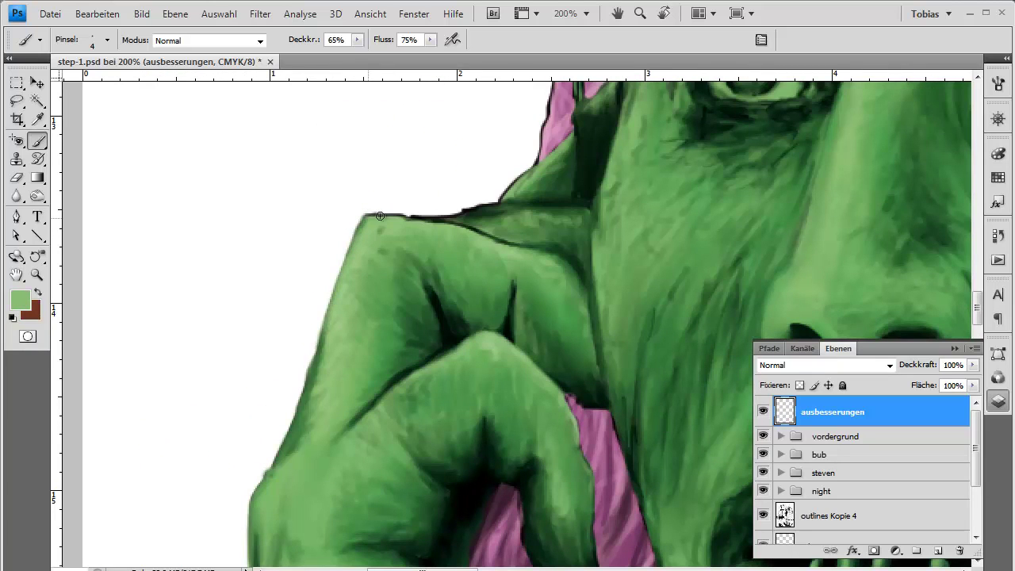
alt+click(426, 216)
mouse_move(509, 243)
mouse_down()
mouse_move(418, 216)
mouse_move(506, 197)
mouse_move(538, 165)
mouse_up()
alt+click(511, 193)
Step: Paint out the dark finger outlines around the pink gap between the green man's hand and face
drag(587, 492, 469, 312)
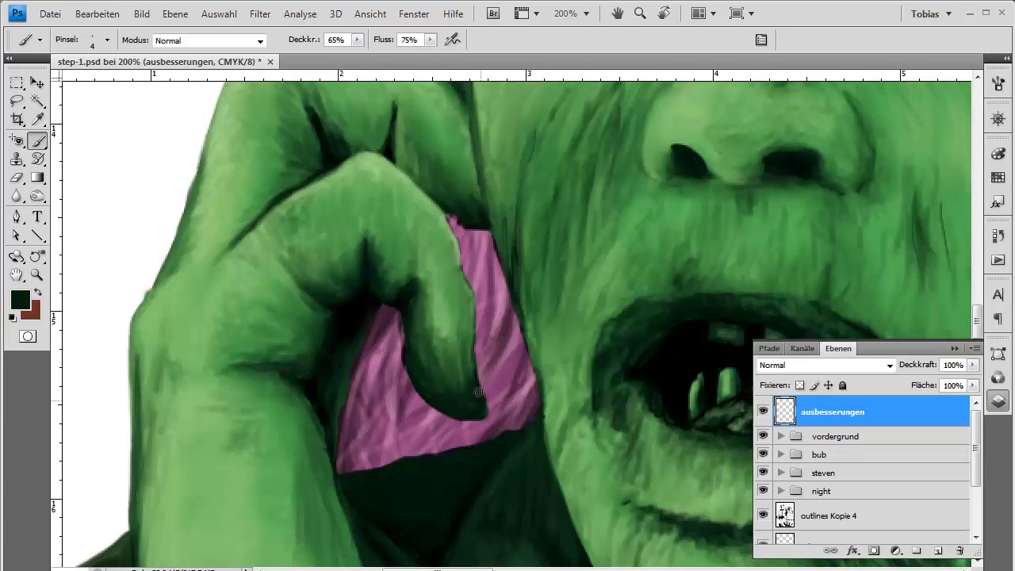
drag(476, 370, 474, 297)
alt+click(460, 254)
drag(403, 348, 396, 312)
drag(357, 350, 343, 393)
Step: Retouch the coat and cheek edges bordering the pink gap beside the green man's jaw with sampled colours
alt+click(336, 429)
drag(432, 455, 519, 429)
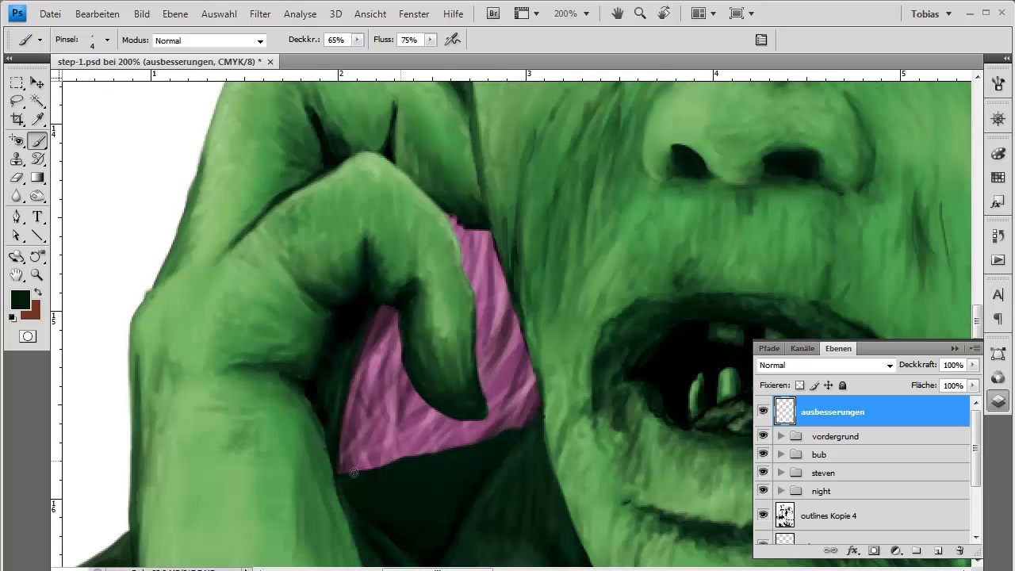
alt+click(545, 416)
drag(529, 354, 490, 243)
alt+click(474, 222)
Step: Repaint the thin headphone wire beside the green man's temple with sampled green to cover its black outline
mouse_move(423, 117)
mouse_down()
mouse_move(399, 317)
mouse_move(349, 548)
mouse_up()
alt+click(430, 325)
alt+click(364, 417)
drag(360, 411, 382, 389)
drag(384, 389, 348, 495)
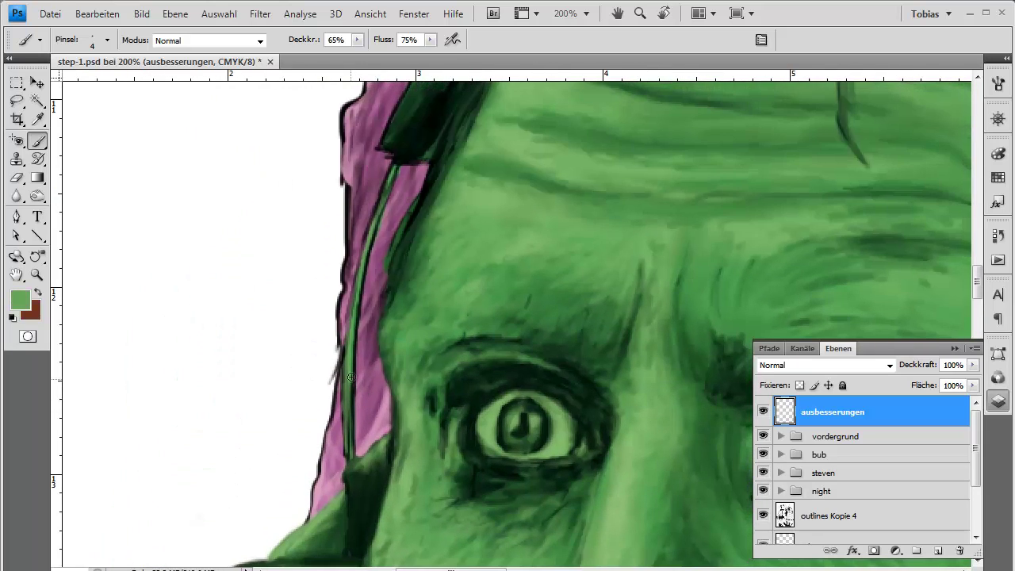
drag(352, 453, 357, 304)
drag(352, 354, 399, 164)
Step: Retouch the lower end of the headphone wire and the outline of the headband pad above it with sampled greens
alt+click(348, 460)
mouse_move(347, 459)
mouse_down()
mouse_move(394, 161)
mouse_move(311, 333)
mouse_up()
alt+click(357, 236)
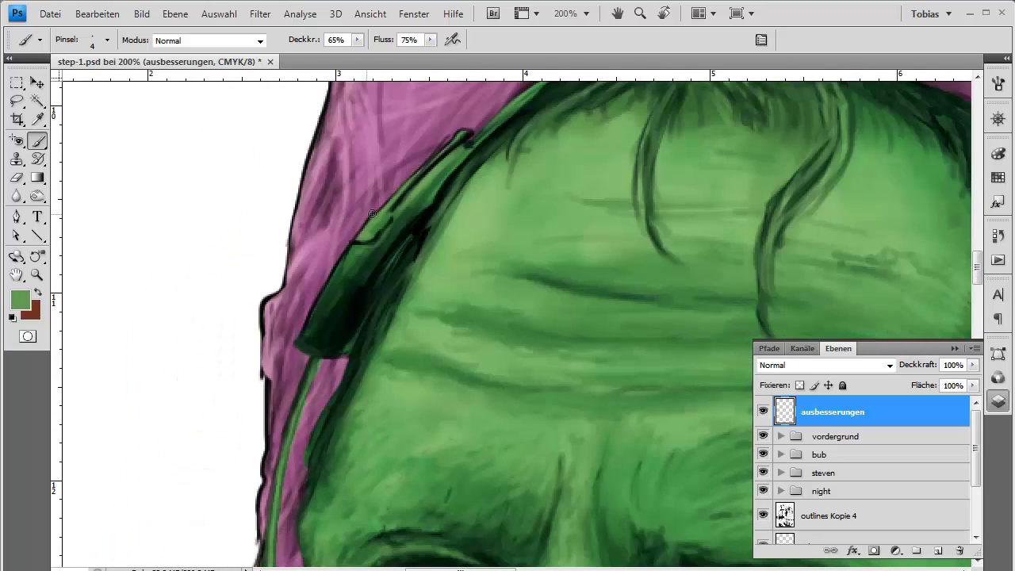
mouse_move(357, 237)
mouse_down()
mouse_move(453, 138)
mouse_move(301, 335)
mouse_up()
Step: Clean up the outlines of the headband, clip and wire on the other side of the green man's head
drag(896, 214, 229, 410)
mouse_move(520, 460)
mouse_down()
mouse_move(350, 291)
mouse_move(284, 290)
mouse_move(191, 255)
mouse_up()
alt+click(361, 311)
drag(474, 449, 302, 238)
drag(376, 462, 350, 383)
alt+click(349, 384)
drag(372, 353, 384, 413)
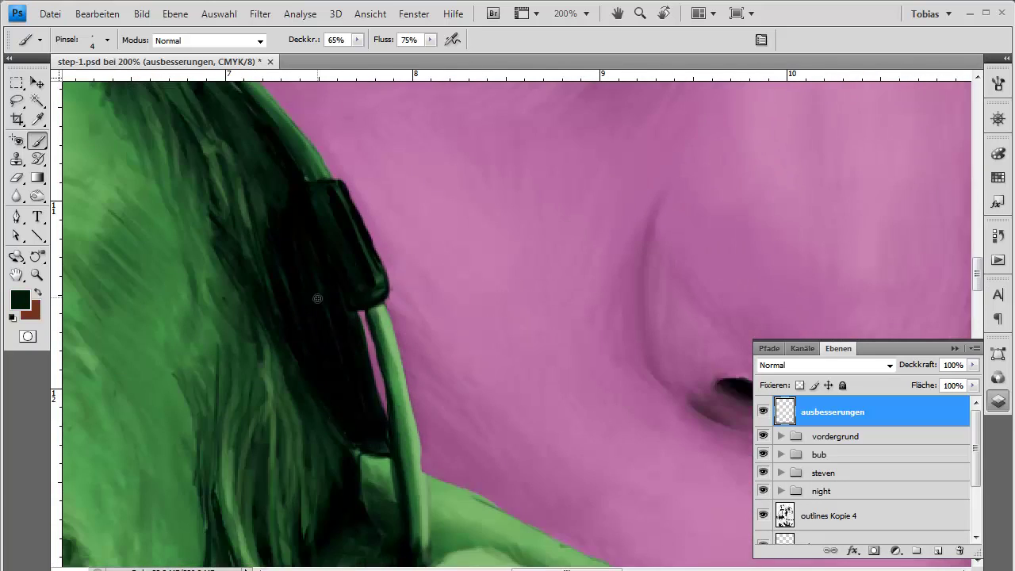
drag(371, 333, 390, 413)
drag(369, 451, 341, 301)
alt+click(387, 312)
Step: Paint sampled green over the outline along the upper edge of the hand in front of the purple woman's mouth
drag(560, 415, 364, 341)
drag(250, 277, 338, 323)
alt+click(374, 365)
drag(411, 364, 536, 492)
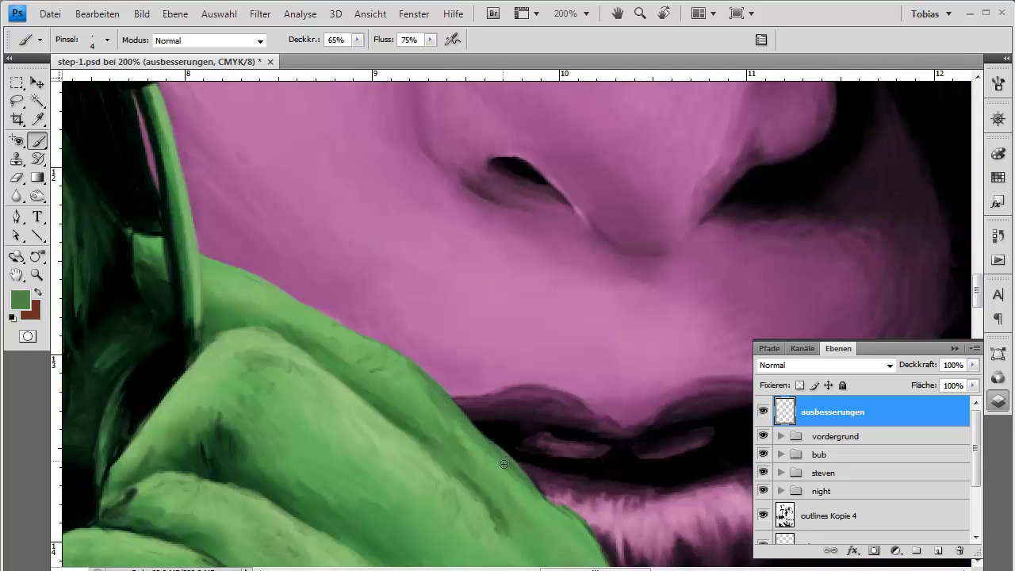
drag(579, 517, 428, 288)
drag(427, 284, 462, 361)
drag(461, 498, 438, 257)
Step: Cover the black outline on that hand's outer wrist edge against the purple chin with dark green
alt+click(438, 257)
drag(470, 351, 512, 527)
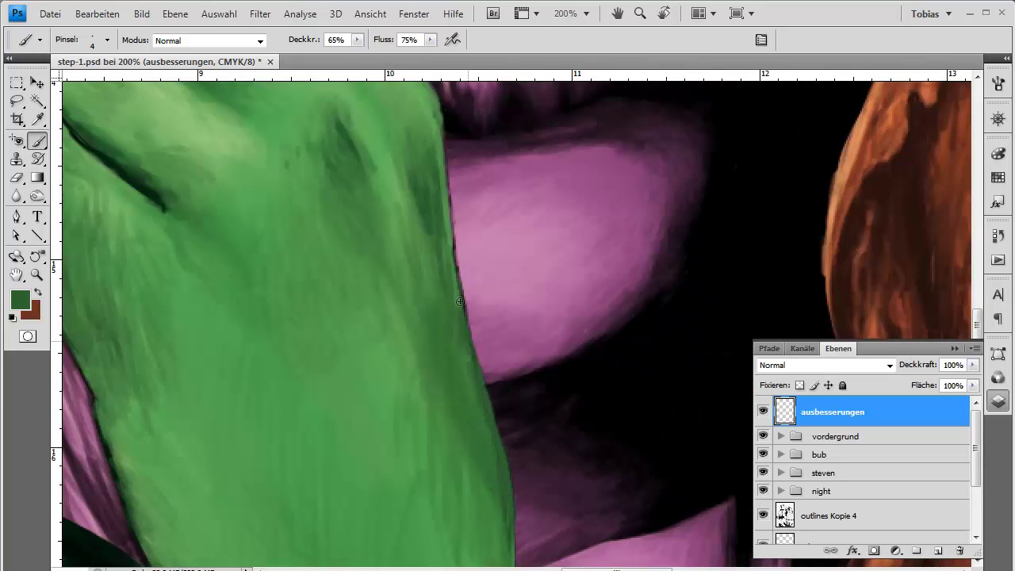
drag(462, 313, 441, 137)
mouse_move(516, 539)
mouse_down()
mouse_move(437, 258)
mouse_move(460, 412)
mouse_up()
Step: Paint over the outline on the wrist's inner edge beside the pink hair with sampled green
alt+click(465, 444)
mouse_move(468, 453)
mouse_down()
mouse_move(446, 369)
mouse_move(903, 562)
mouse_up()
alt+click(484, 341)
drag(449, 290, 498, 437)
drag(499, 436, 425, 284)
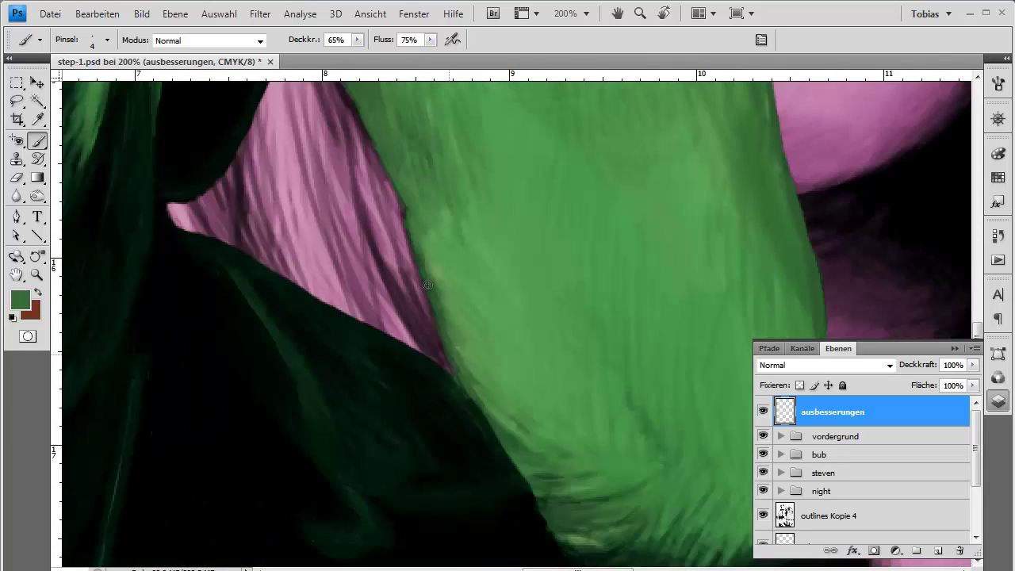
Step: Retouch the dark coat edge below the pink hair between the green man's neck and wrist
alt+click(337, 308)
drag(337, 309, 474, 494)
drag(429, 224, 389, 315)
drag(238, 159, 541, 505)
alt+click(265, 482)
Step: Paint sampled pink over the black hair outline next to the green man's headphone wire, adding loose strands
drag(238, 357, 579, 341)
mouse_move(85, 254)
mouse_down()
mouse_move(403, 296)
mouse_move(379, 327)
mouse_up()
alt+click(375, 229)
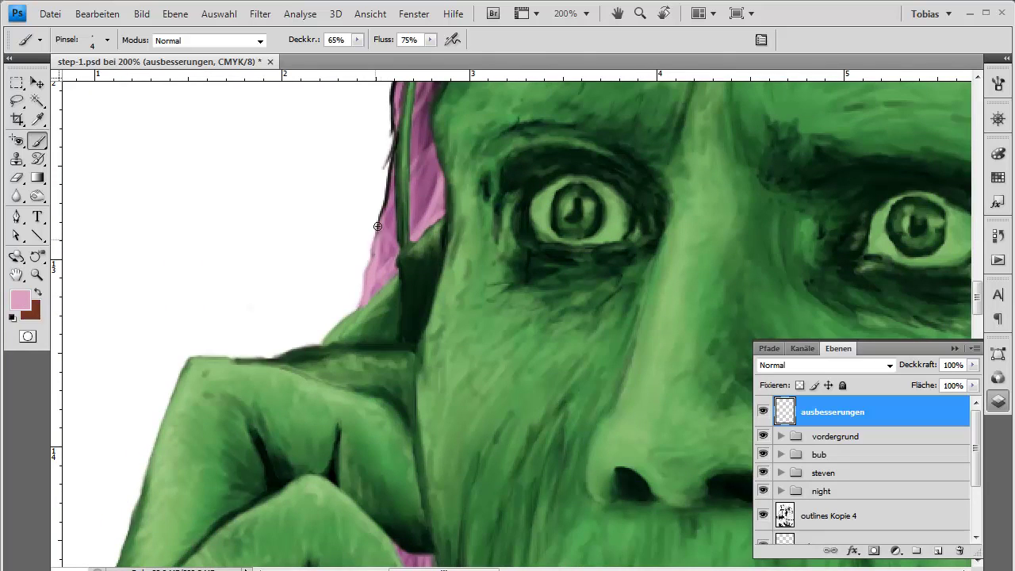
drag(391, 159, 372, 238)
alt+click(387, 181)
mouse_move(388, 127)
mouse_down()
mouse_move(359, 281)
mouse_move(362, 373)
mouse_up()
mouse_move(322, 260)
mouse_down()
mouse_move(333, 124)
mouse_move(292, 472)
mouse_up()
Step: Cover the woman's hair outline beside the headband pad with sampled purple and add fine stray hairs
alt+click(380, 208)
drag(367, 238, 376, 182)
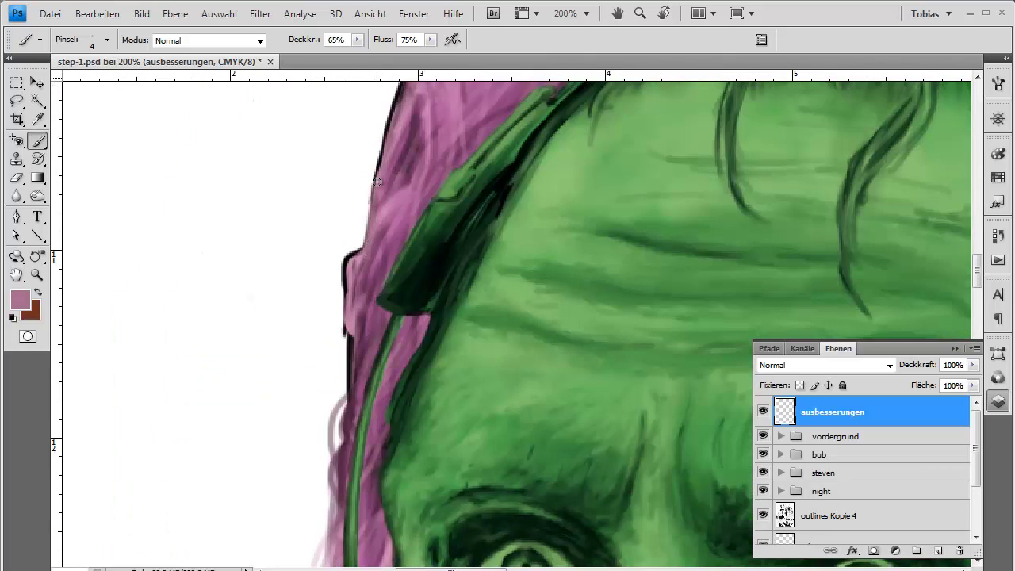
drag(357, 317, 316, 488)
drag(368, 111, 358, 176)
drag(349, 238, 331, 420)
drag(344, 325, 319, 419)
Step: Brush loose purple strands over the outer hair outline above the green man's head using sampled hair colours
alt+click(382, 165)
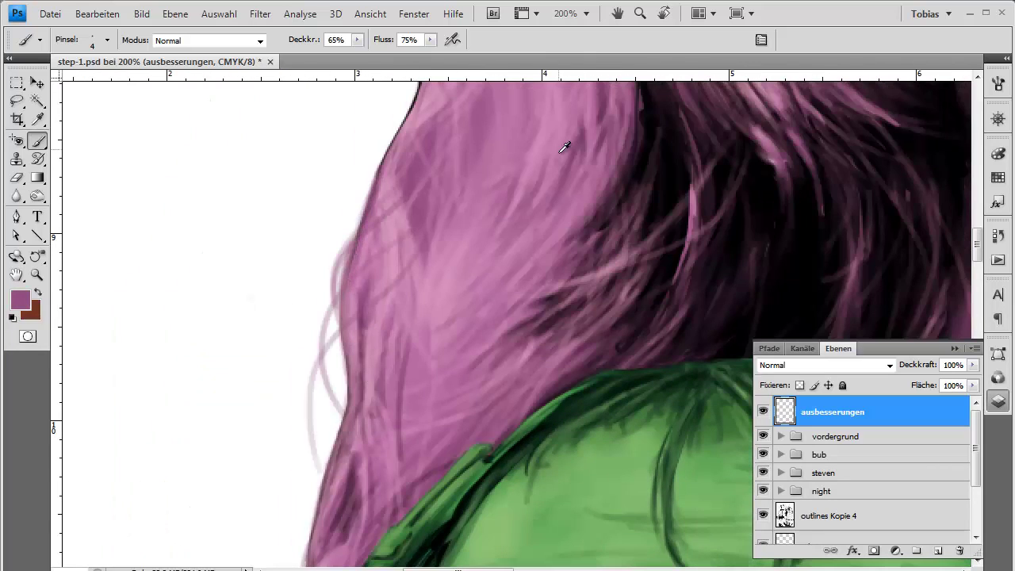
alt+click(566, 150)
drag(346, 349, 272, 453)
drag(342, 199, 304, 370)
drag(321, 167, 303, 409)
alt+click(370, 198)
drag(332, 358, 314, 417)
drag(317, 238, 312, 390)
Step: Paint out the black strand and outline along the middle of the woman's outer hair edge with light pink
alt+click(367, 320)
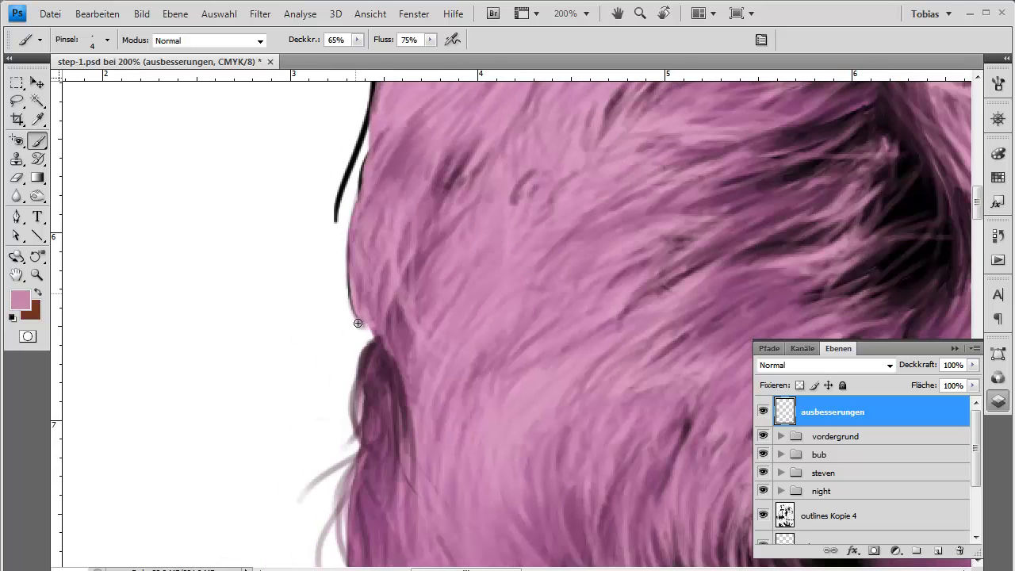
drag(349, 198, 363, 445)
drag(426, 141, 406, 238)
drag(421, 182, 353, 476)
drag(427, 110, 362, 196)
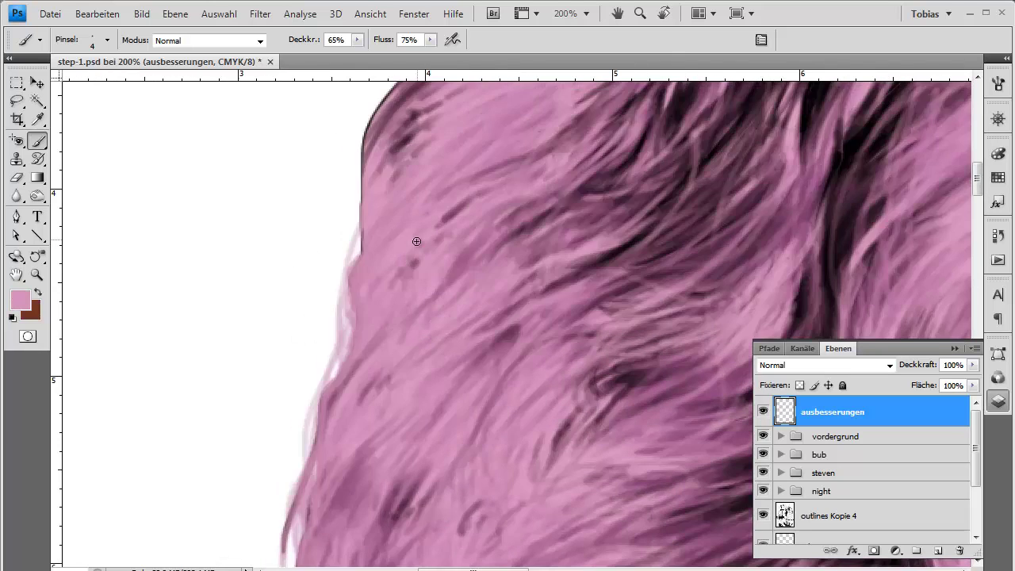
Step: Add soft pink strands over the upper outer hair outline using colours sampled from the hair
alt+click(444, 278)
drag(362, 150, 338, 444)
alt+click(357, 420)
mouse_move(441, 292)
mouse_down()
mouse_move(465, 198)
mouse_move(343, 333)
mouse_move(341, 416)
mouse_up()
alt+click(383, 361)
mouse_move(329, 392)
mouse_down()
mouse_move(322, 423)
mouse_move(243, 511)
mouse_up()
Step: Recolour the looping stray curl near the top of the woman's hair with sampled pinks and purples
drag(472, 159, 407, 201)
alt+click(491, 181)
drag(491, 181, 408, 306)
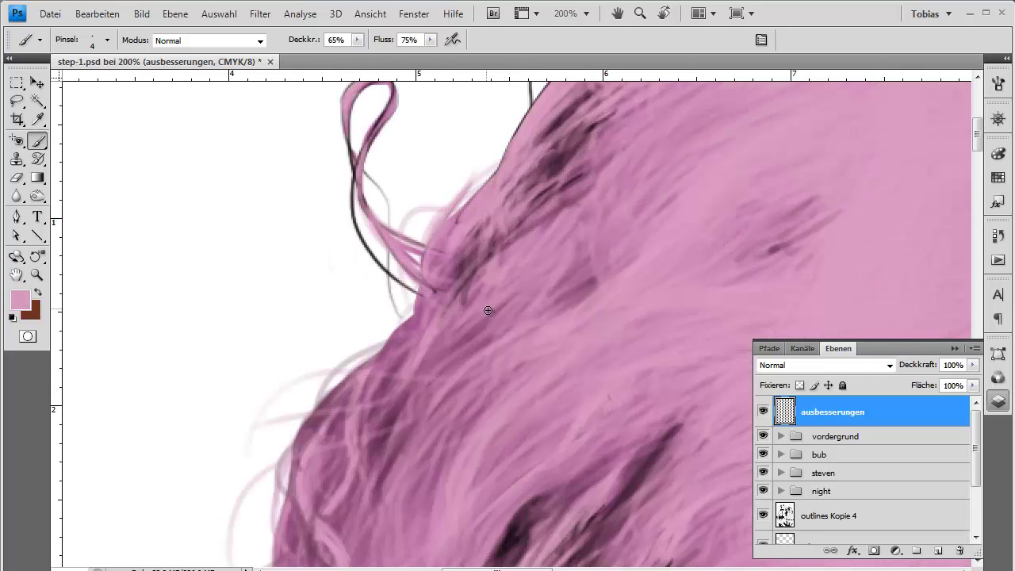
mouse_move(468, 296)
mouse_down()
mouse_move(353, 170)
mouse_move(389, 106)
mouse_up()
alt+click(368, 195)
drag(295, 156, 293, 310)
Step: Add fine pink strands around the curl and cover the remaining black outline up to the canvas's top edge
alt+click(445, 373)
drag(429, 401, 363, 325)
drag(376, 230, 342, 325)
drag(508, 291, 381, 306)
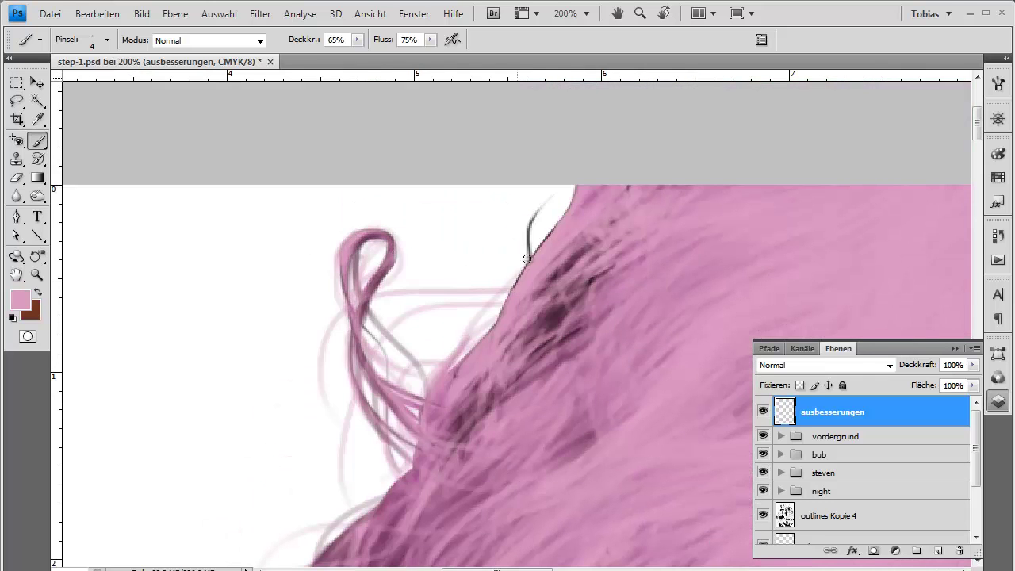
drag(526, 259, 568, 192)
alt+click(555, 317)
drag(507, 294, 428, 373)
Step: Sample dark tones and paint over the outline of the orange man's lower sleeve
drag(640, 421, 504, 273)
drag(504, 431, 397, 199)
alt+click(358, 274)
drag(507, 460, 475, 309)
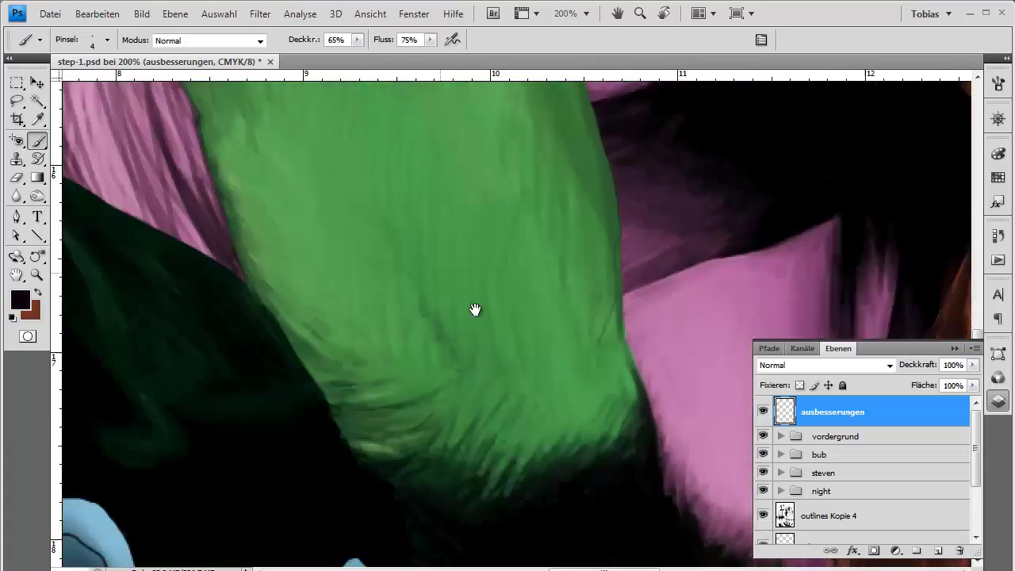
drag(825, 317, 360, 208)
alt+click(361, 341)
drag(382, 346, 361, 428)
Step: Touch up the purple strands and dark area between the woman's neck and the orange sleeve
alt+click(365, 397)
drag(334, 508, 376, 270)
mouse_move(364, 338)
mouse_down()
mouse_move(365, 161)
mouse_move(334, 492)
mouse_up()
alt+click(254, 388)
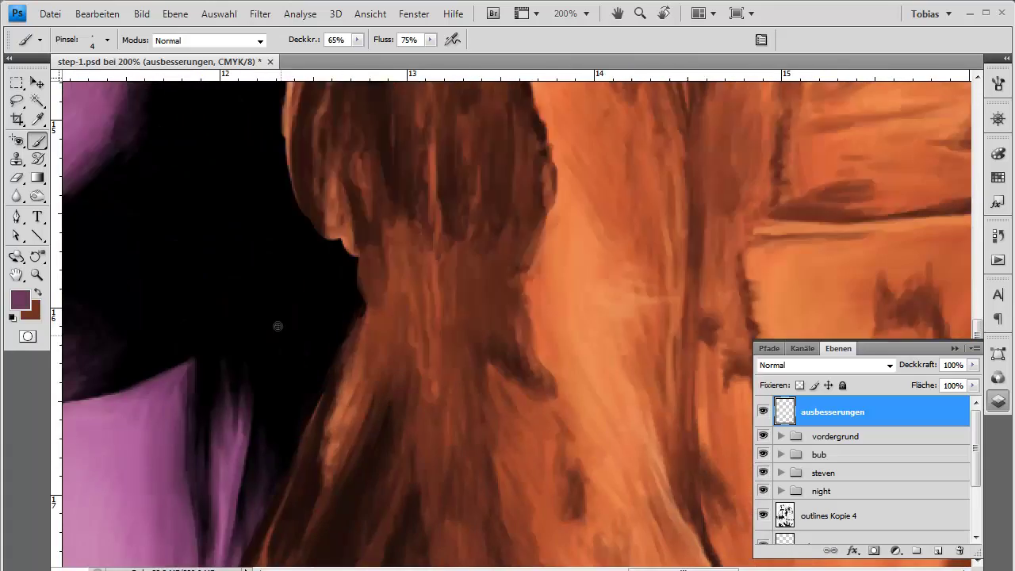
drag(278, 326, 323, 508)
alt+click(341, 389)
drag(373, 421, 407, 497)
Step: Blend the dark purple hair ends into the orange man's upper sleeve edge with sampled colours
drag(333, 405, 389, 127)
drag(290, 97, 248, 290)
alt+click(334, 302)
drag(334, 361, 345, 259)
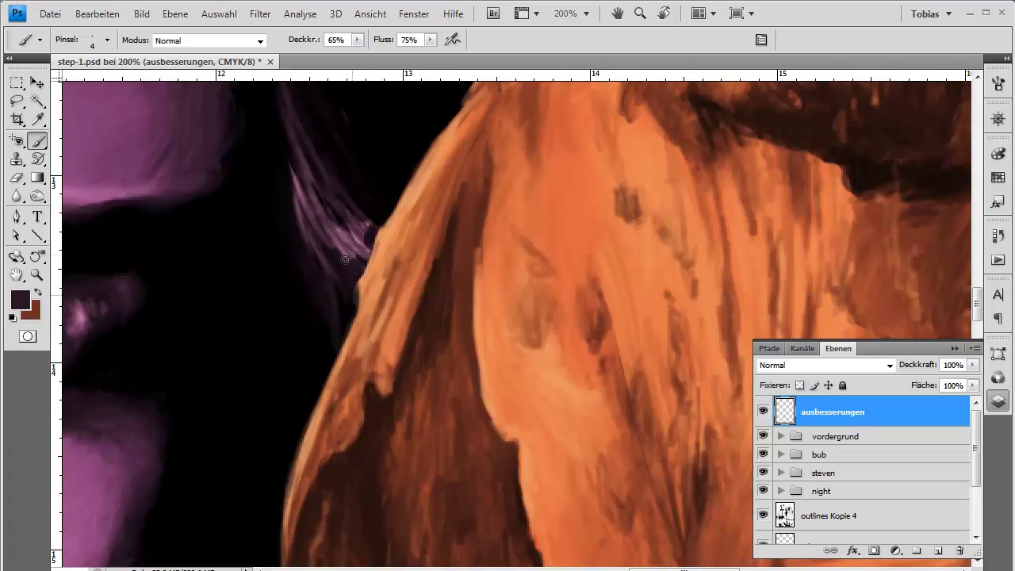
drag(384, 199, 398, 227)
drag(374, 125, 326, 309)
alt+click(326, 309)
Step: Retouch the edge between the orange man's upper arm and the purple hair with sampled colours
alt+click(307, 413)
drag(269, 324, 314, 417)
alt+click(318, 397)
drag(435, 248, 410, 299)
drag(460, 223, 343, 386)
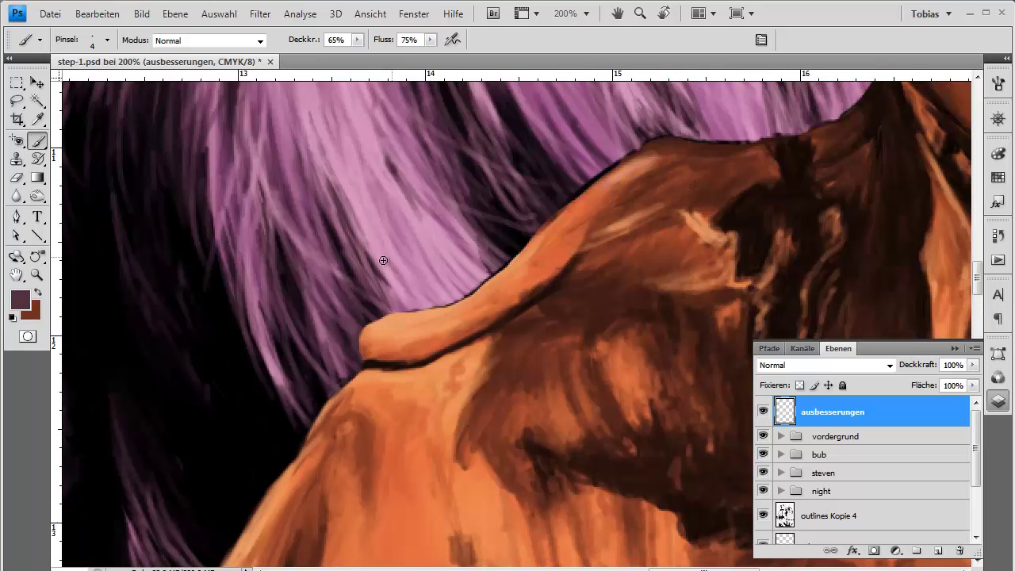
Step: Paint over the black outline along the orange man's collar edge against the purple hair using sampled colours
alt+click(480, 298)
mouse_move(522, 251)
mouse_down()
mouse_move(487, 279)
mouse_move(396, 312)
mouse_up()
alt+click(555, 235)
drag(540, 229, 637, 151)
drag(682, 151, 556, 277)
alt+click(582, 271)
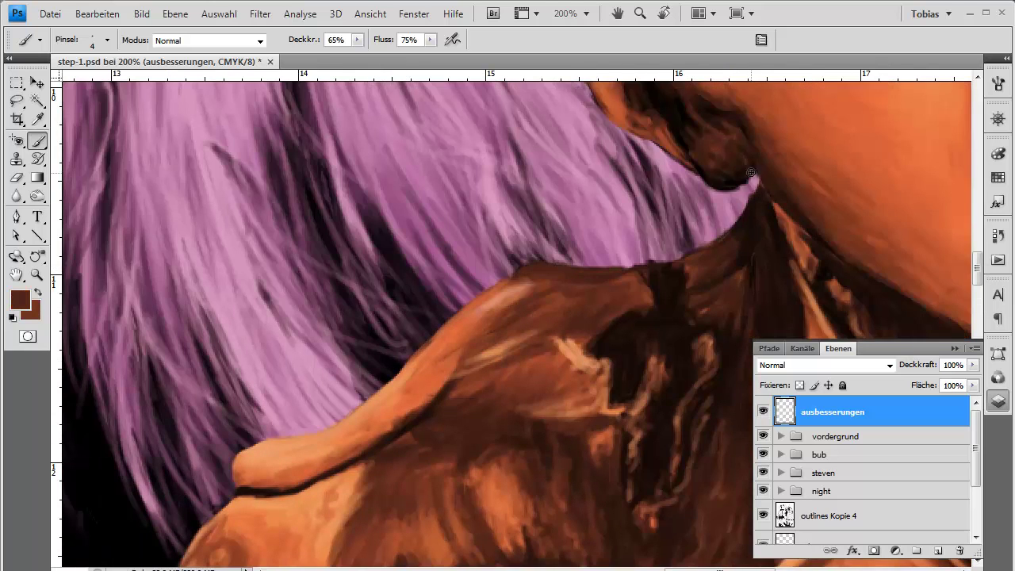
Step: Retouch the outline from the orange man's ear up the back of his hair with sampled tones, including a curved loose strand
drag(752, 173, 552, 261)
mouse_move(533, 278)
mouse_down()
mouse_move(463, 233)
mouse_move(514, 392)
mouse_up()
mouse_move(433, 322)
mouse_down()
mouse_move(411, 285)
mouse_move(344, 236)
mouse_move(395, 388)
mouse_up()
alt+click(372, 262)
mouse_move(363, 294)
mouse_down()
mouse_move(341, 212)
mouse_move(376, 349)
mouse_up()
alt+click(346, 230)
drag(286, 160, 252, 119)
mouse_move(234, 221)
mouse_down()
mouse_move(270, 291)
mouse_move(276, 371)
mouse_up()
alt+click(318, 273)
alt+click(305, 282)
drag(302, 280, 201, 324)
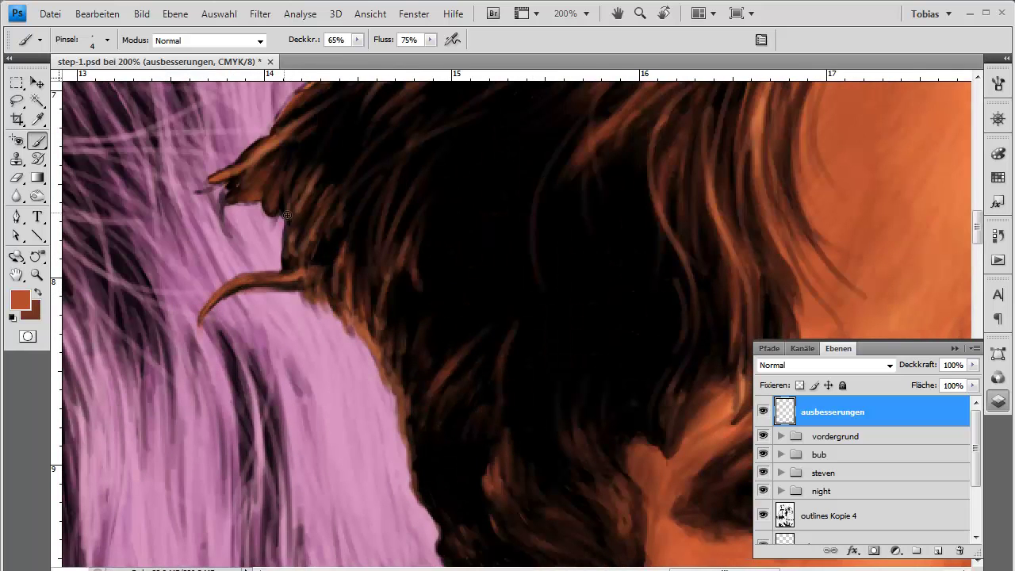
Step: Add loose dark and orange strands to the hair tips at the back of the orange man's head
drag(287, 215, 266, 268)
alt+click(261, 199)
drag(272, 187, 225, 236)
alt+click(277, 135)
drag(280, 311, 306, 487)
drag(307, 420, 320, 504)
alt+click(449, 219)
drag(430, 236, 457, 216)
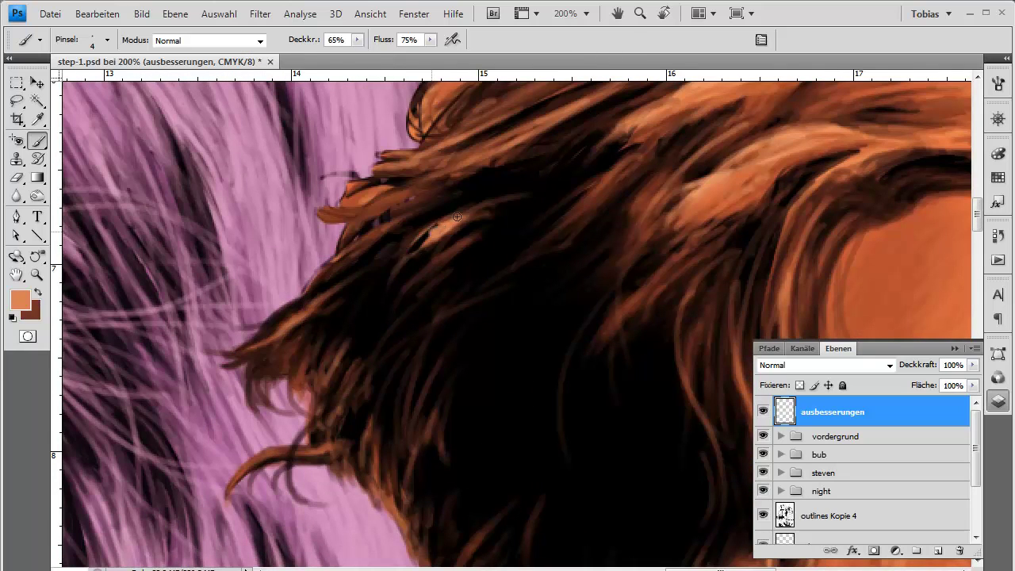
Step: Paint orange and dark strands over the outline of the orange man's upper back hair with sampled colours
drag(307, 285, 421, 199)
alt+click(429, 191)
mouse_move(438, 112)
mouse_down()
mouse_move(373, 162)
mouse_move(431, 253)
mouse_up()
alt+click(508, 270)
mouse_move(508, 257)
mouse_down()
mouse_move(357, 290)
mouse_move(357, 346)
mouse_up()
mouse_move(537, 142)
mouse_down()
mouse_move(444, 342)
mouse_move(350, 391)
mouse_up()
drag(520, 274, 432, 261)
alt+click(556, 304)
drag(540, 258, 429, 247)
drag(503, 256, 464, 231)
drag(476, 298, 349, 397)
drag(530, 297, 409, 327)
drag(563, 222, 480, 199)
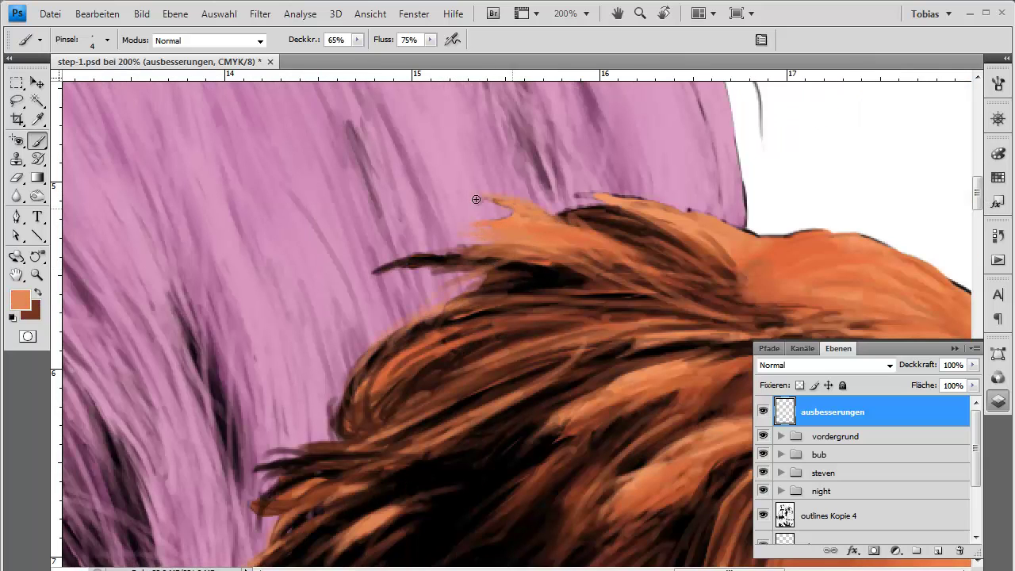
Step: Extend the wisps on top of the orange man's hair and paint over the outline of his crown in sampled orange
alt+click(544, 278)
drag(596, 270, 444, 238)
drag(512, 272, 414, 324)
mouse_move(608, 336)
mouse_down()
mouse_move(556, 334)
mouse_move(435, 360)
mouse_up()
alt+click(659, 320)
drag(591, 262, 437, 218)
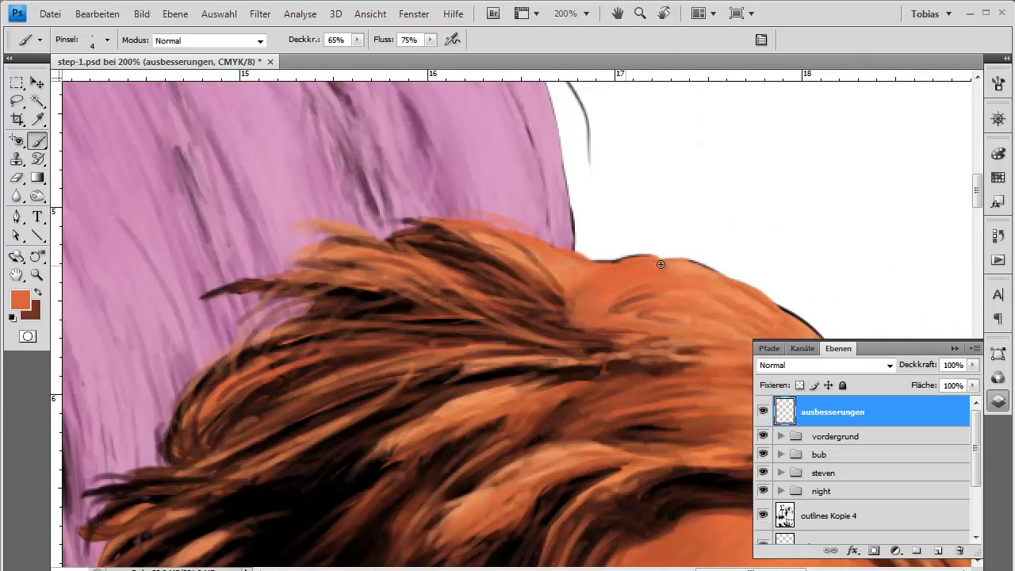
drag(666, 262, 595, 255)
Step: Paint loose purple strands over the outline of the woman's hair above the orange man's head
alt+click(476, 333)
mouse_move(571, 238)
mouse_down()
mouse_move(491, 361)
mouse_move(433, 111)
mouse_up()
drag(492, 204, 447, 358)
drag(404, 314, 330, 122)
drag(283, 95, 366, 280)
drag(396, 254, 496, 373)
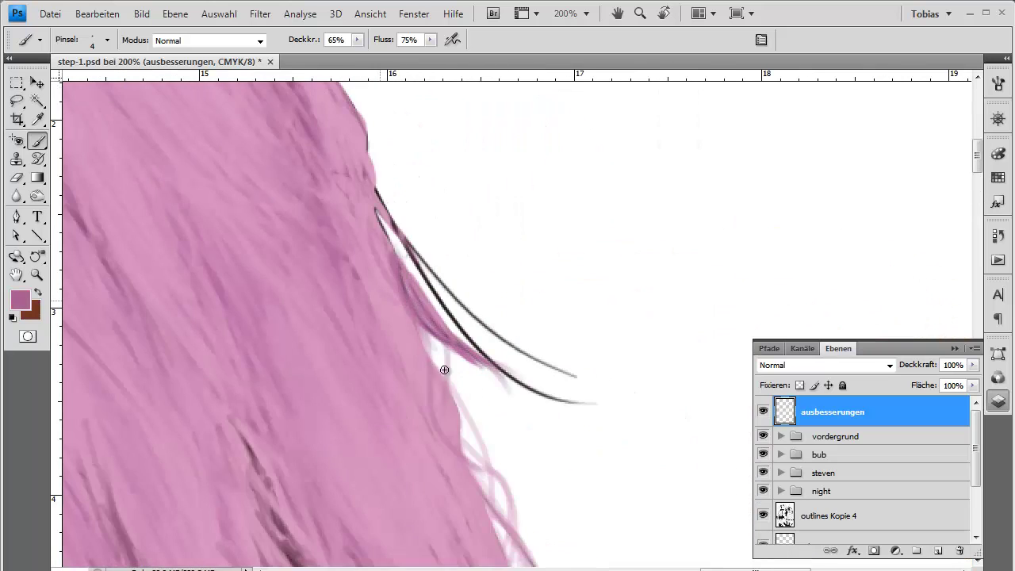
Step: Cover the black flyaway strands and outline on the woman's outer hair edge with sampled pink strokes
alt+click(435, 380)
drag(433, 341, 485, 508)
mouse_move(379, 227)
mouse_down()
mouse_move(276, 224)
mouse_move(480, 401)
mouse_up()
drag(305, 246, 476, 373)
drag(274, 150, 365, 297)
drag(238, 159, 307, 394)
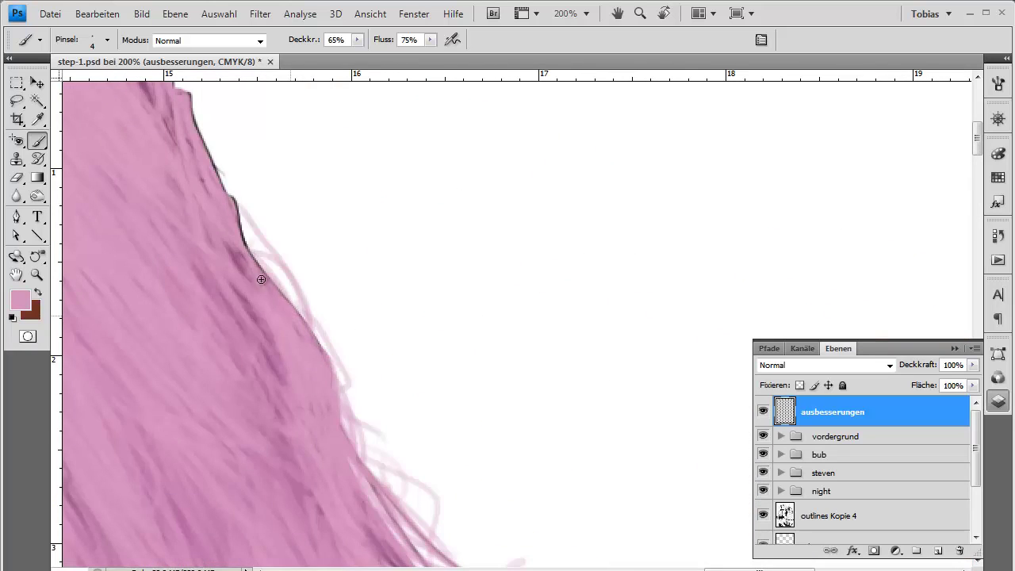
Step: Paint pink strands over the remaining black outline near the top of the woman's hair
drag(261, 279, 207, 144)
mouse_move(210, 146)
mouse_down()
mouse_move(370, 400)
mouse_move(337, 318)
mouse_up()
drag(288, 439, 159, 103)
drag(556, 516, 238, 119)
Step: Cover the orange man's remaining outline against the white background with sampled orange tones
alt+click(397, 420)
drag(447, 460, 337, 357)
mouse_move(393, 404)
mouse_down()
mouse_move(254, 309)
mouse_move(361, 363)
mouse_up()
alt+click(284, 336)
drag(460, 492, 346, 317)
drag(341, 327, 389, 384)
Step: Inspect the retouched edges of the purple, green and orange figures at 50% zoom
key(z)
alt+click(381, 349)
alt+click(380, 349)
drag(158, 444, 427, 243)
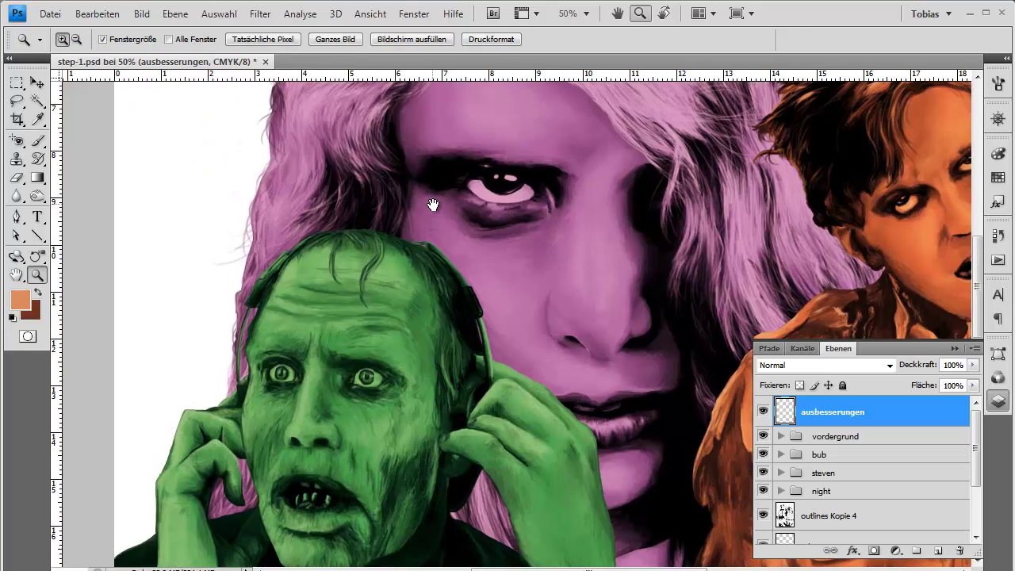
drag(433, 205, 364, 429)
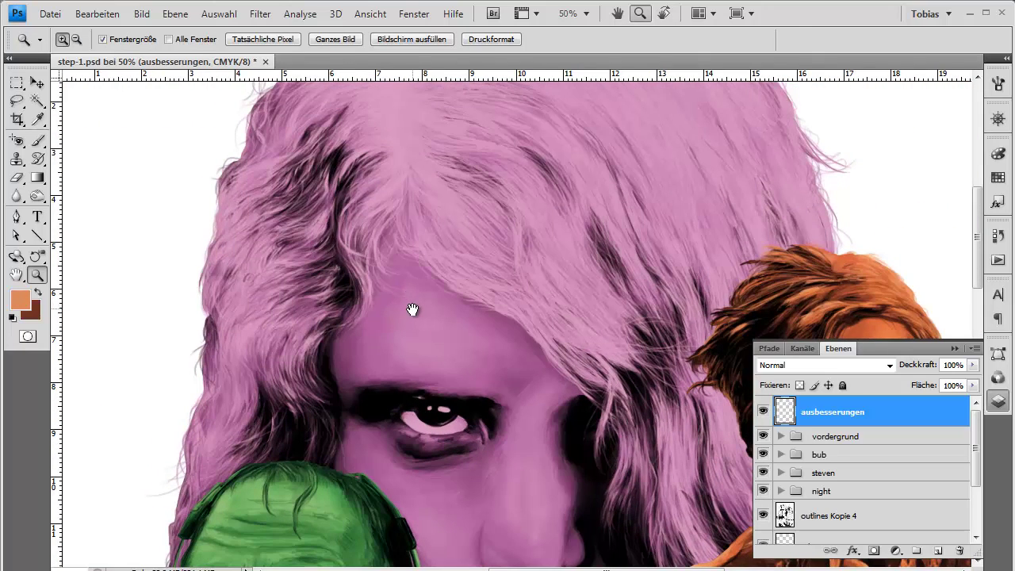
drag(413, 309, 370, 421)
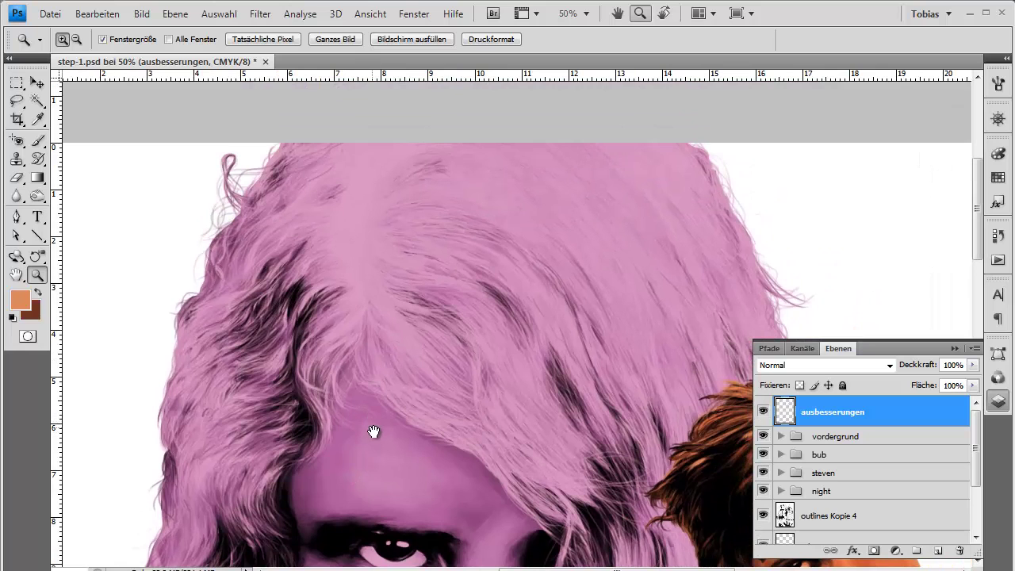
drag(385, 462, 349, 430)
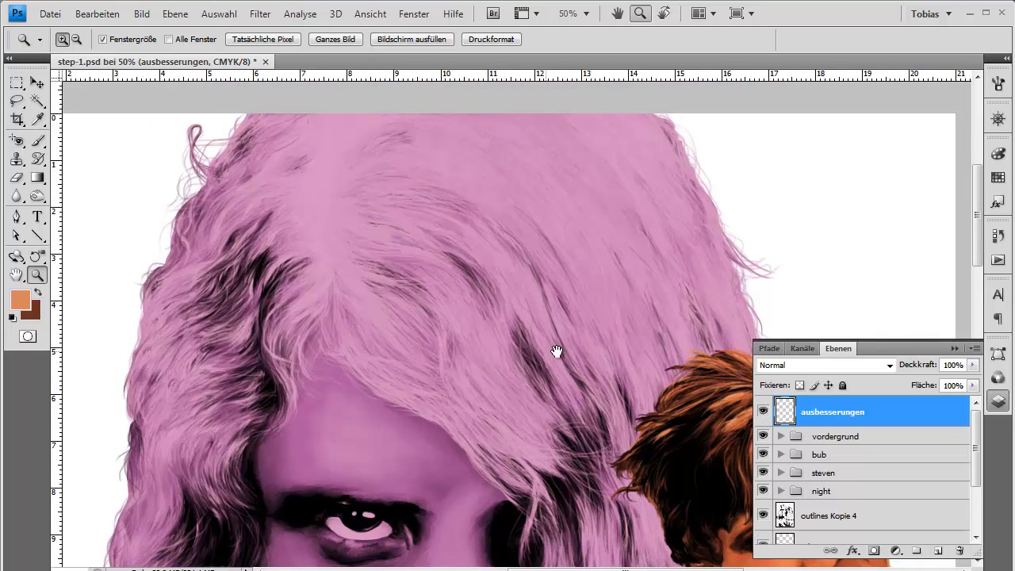
drag(557, 352, 324, 272)
drag(449, 447, 550, 250)
drag(477, 385, 522, 294)
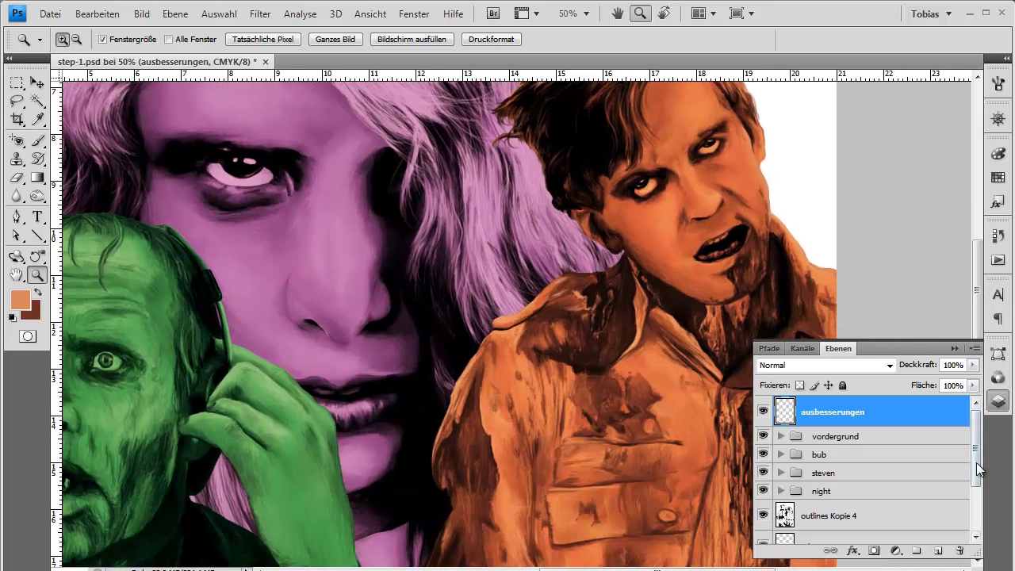
Step: Create a new layer directly above the skizze layer, keeping the default settings
drag(980, 470, 980, 514)
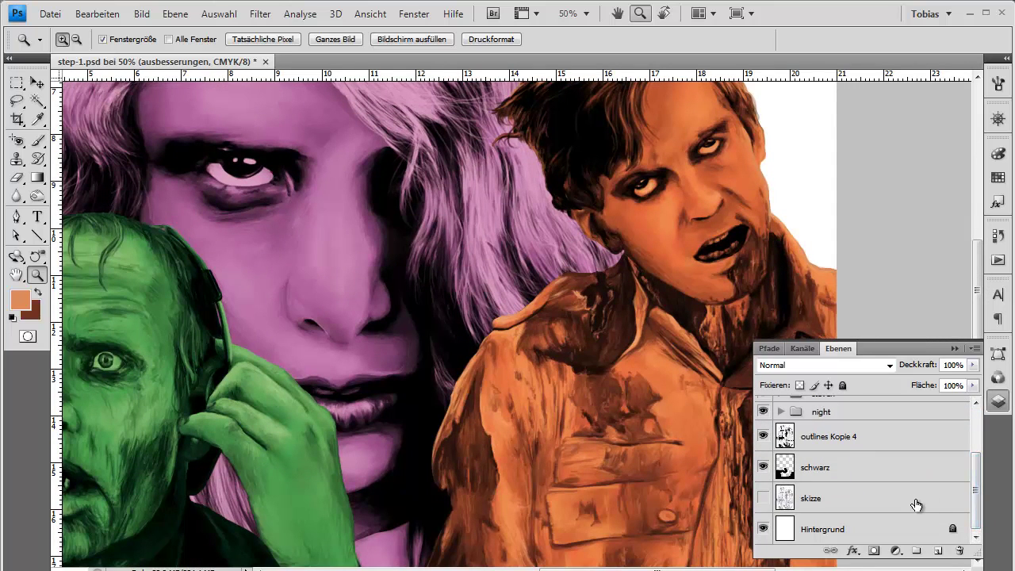
click(916, 506)
click(976, 352)
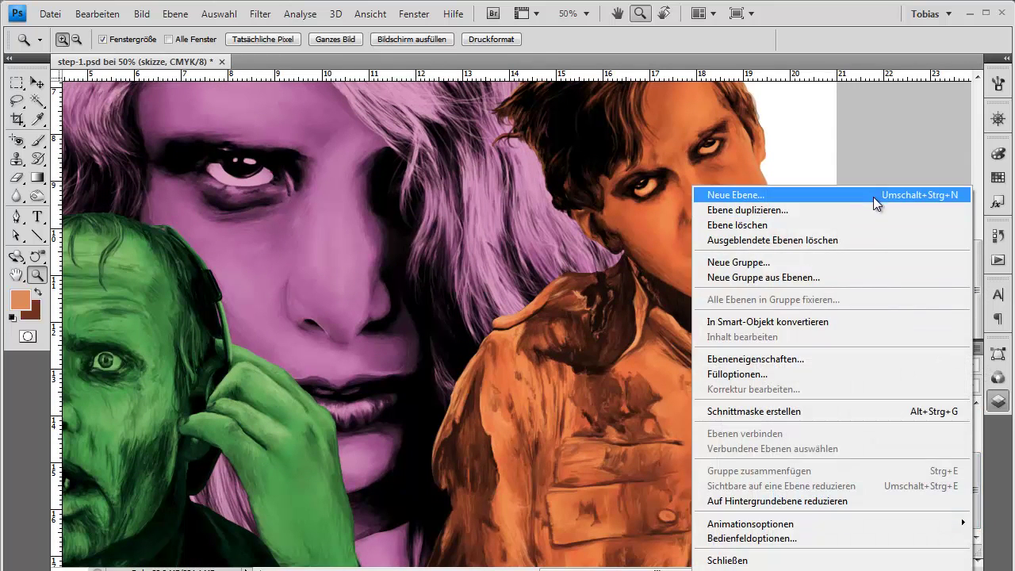
click(874, 197)
click(698, 105)
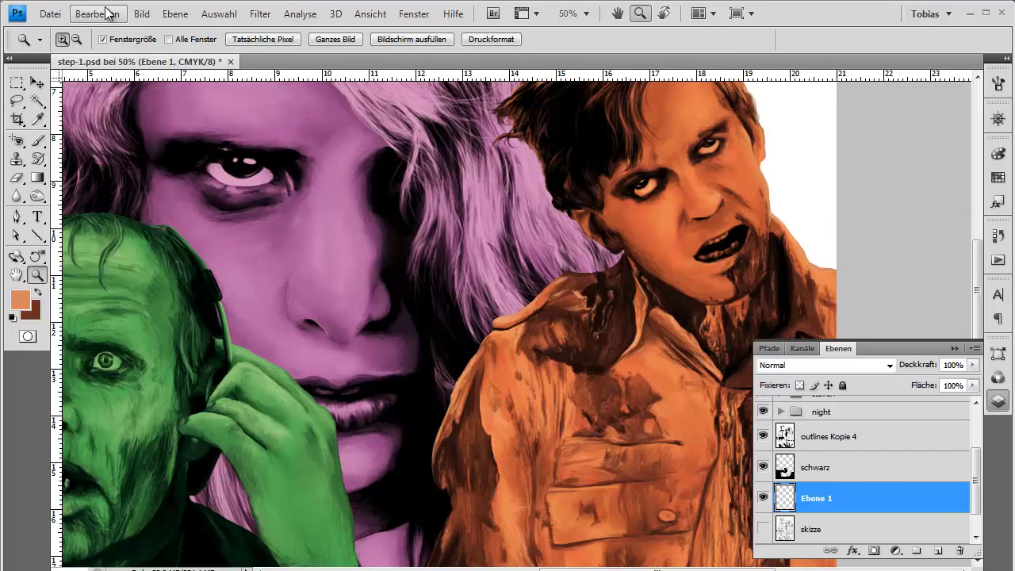
Step: Fill the new layer with black in Normal mode at 100% opacity
click(104, 13)
click(136, 242)
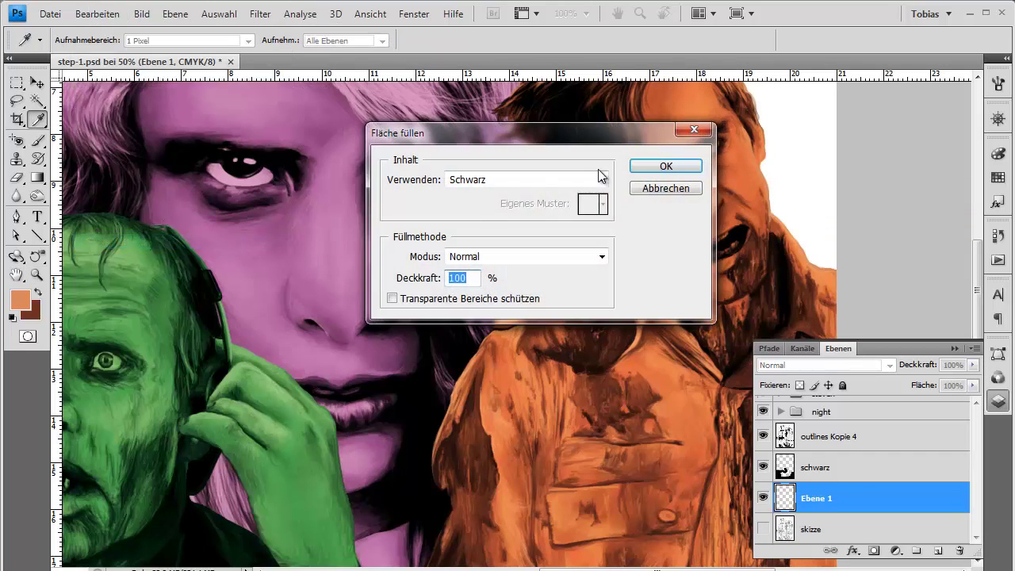
click(650, 166)
Step: Examine the hair edges and loose strands around the figures against the black background at 100% zoom
drag(679, 198, 503, 317)
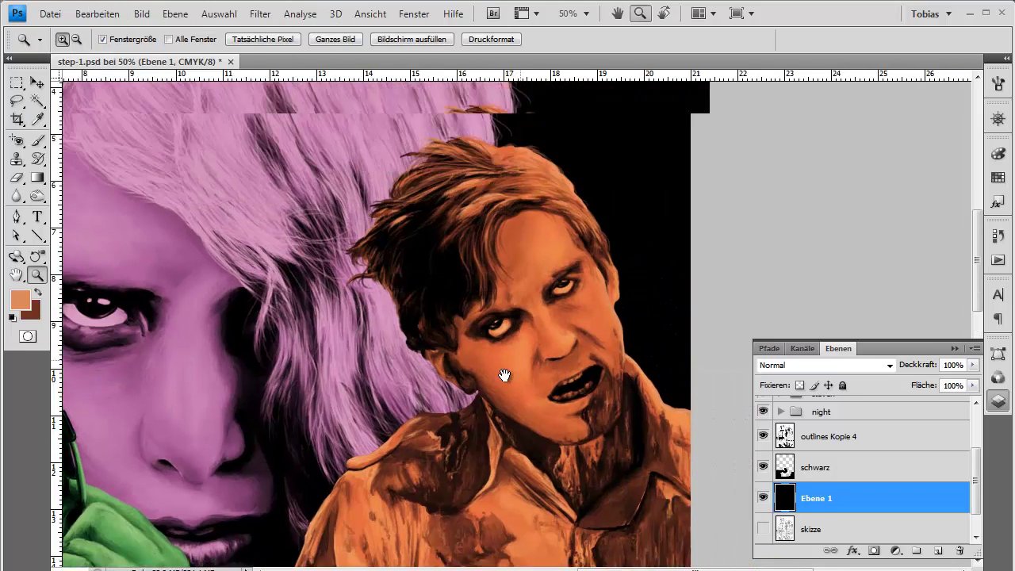
click(604, 390)
click(588, 390)
drag(568, 403, 462, 466)
drag(365, 185, 416, 448)
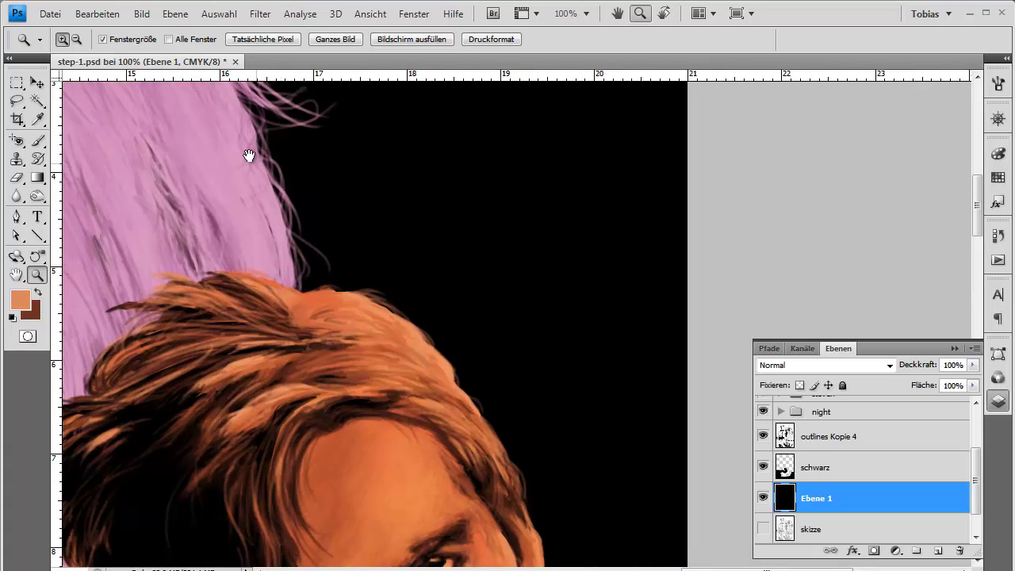
drag(250, 156, 324, 370)
mouse_move(214, 262)
mouse_down()
mouse_move(265, 268)
mouse_move(281, 392)
mouse_move(550, 205)
mouse_up()
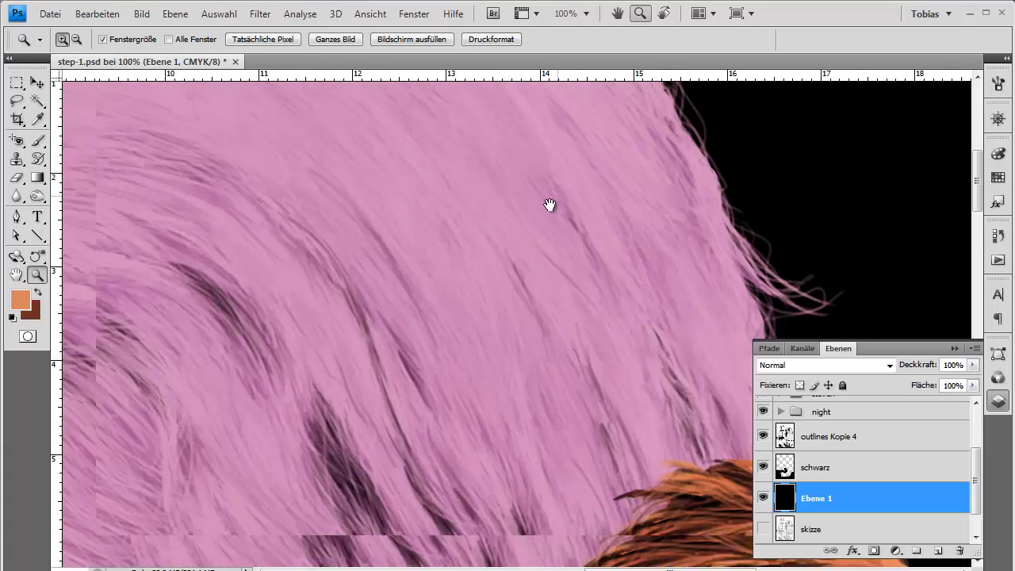
drag(252, 337, 620, 319)
drag(230, 199, 540, 360)
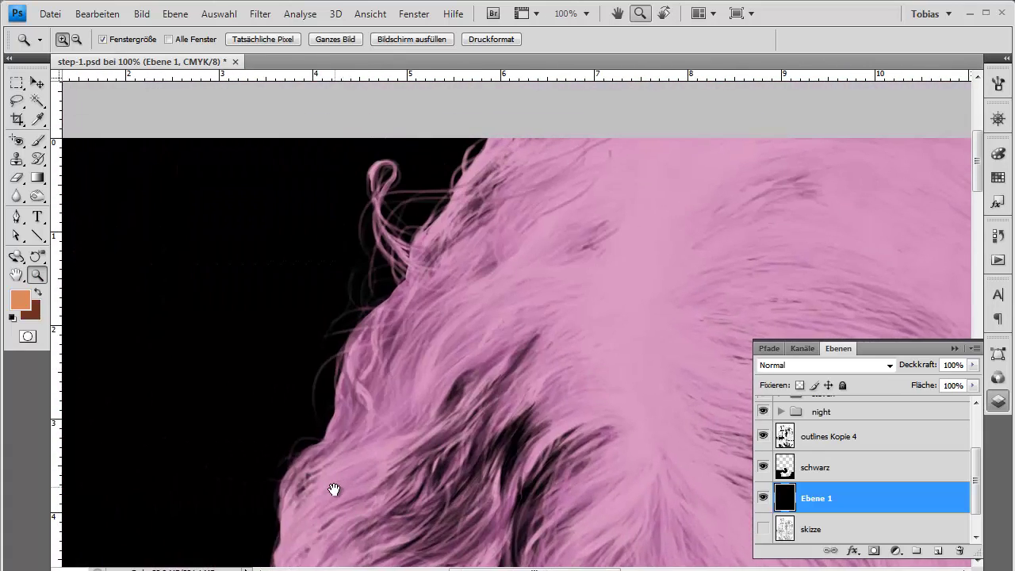
drag(334, 490, 513, 293)
drag(457, 499, 490, 236)
drag(421, 469, 512, 264)
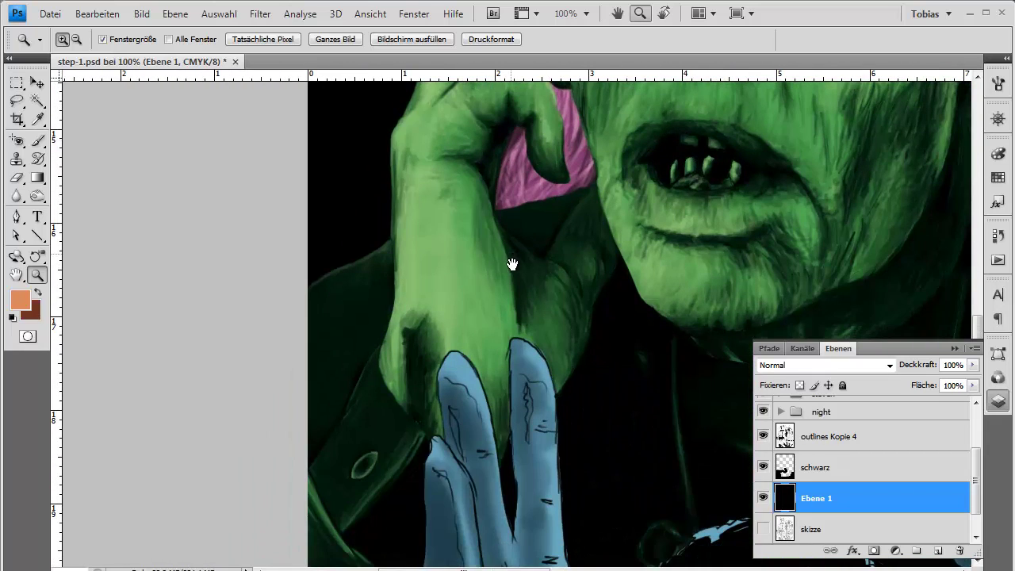
Step: Review the whole poster composition on black, from the woman's hair down to the blue figures
click(344, 44)
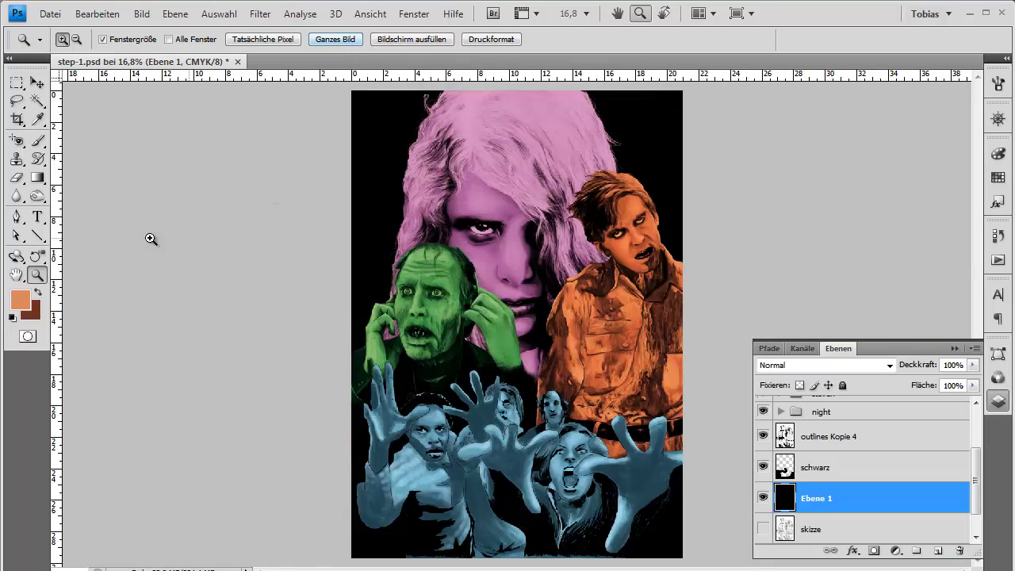
click(491, 213)
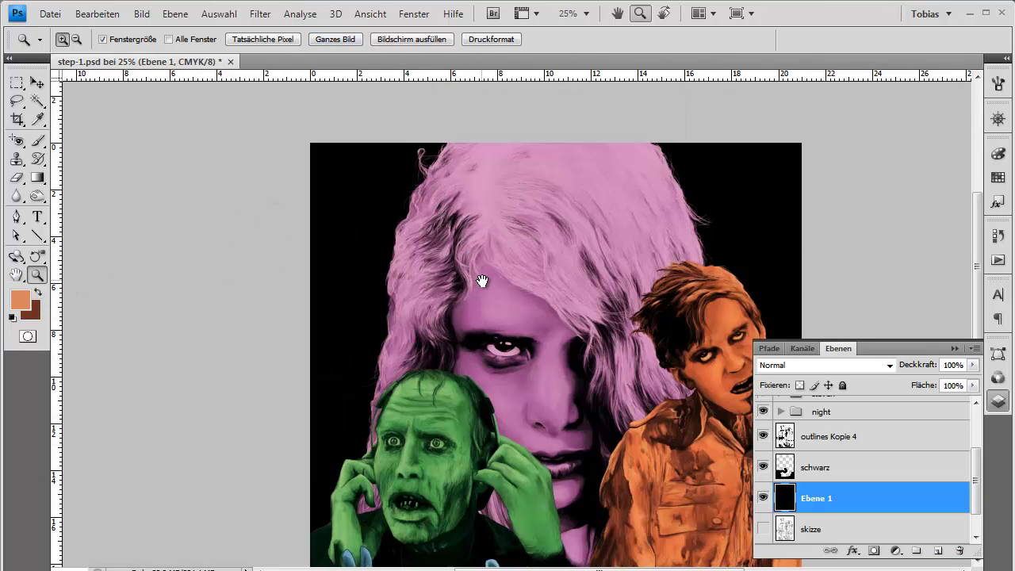
drag(482, 281, 451, 226)
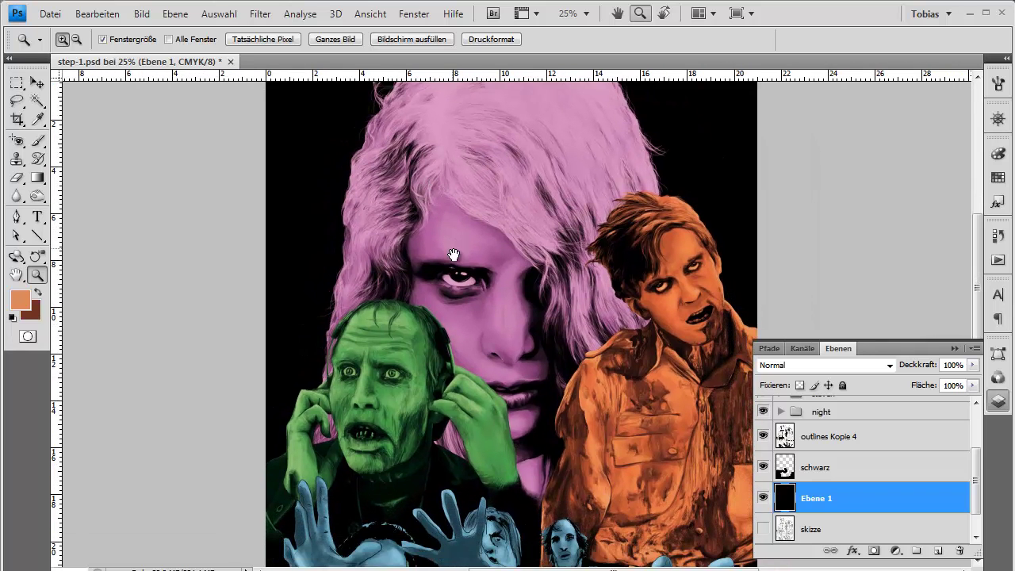
drag(449, 280, 420, 228)
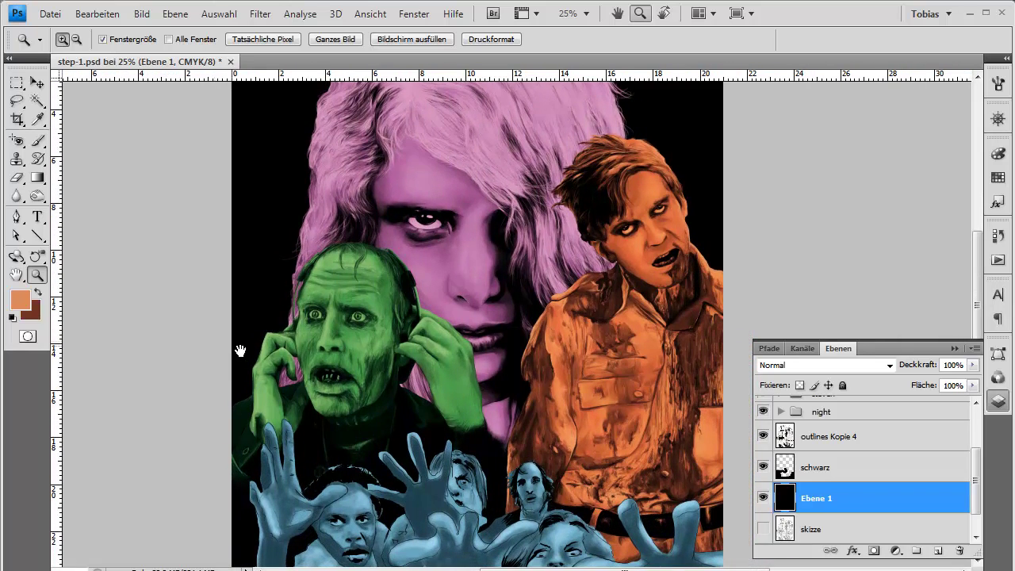
drag(241, 351, 212, 263)
click(50, 13)
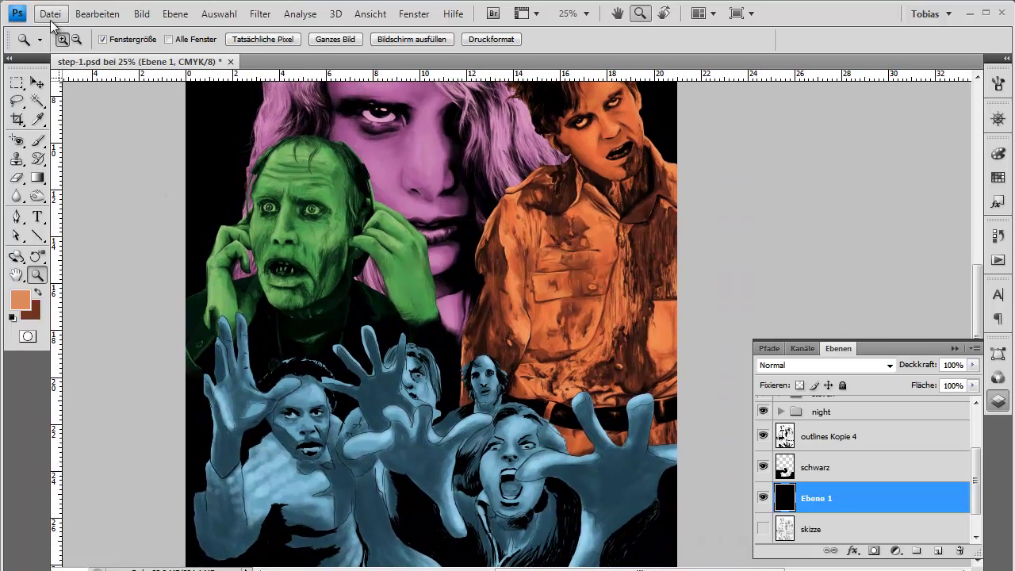
click(90, 130)
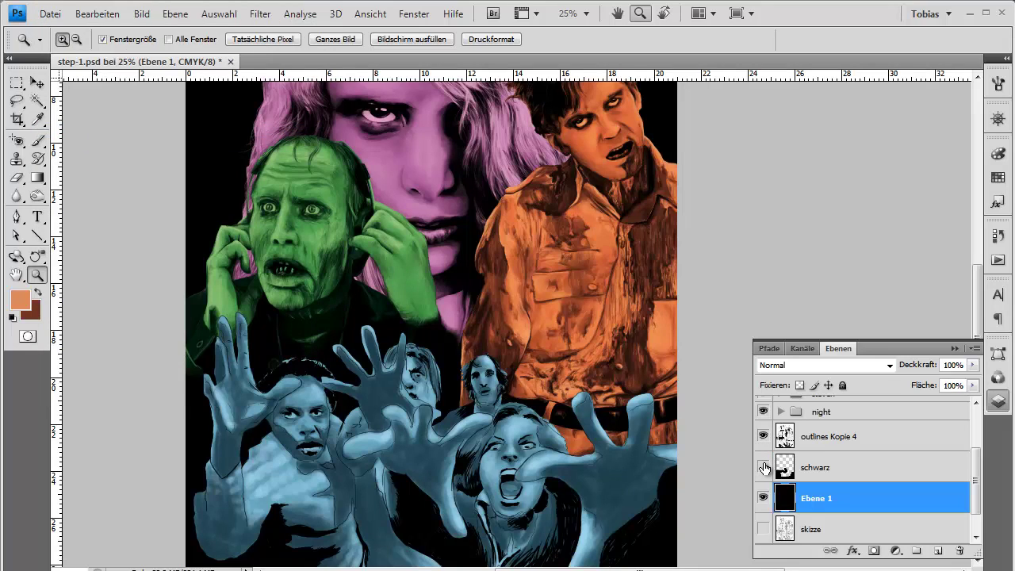
Step: Hide the schwarz and outlines Kopie 4 layers and toggle the black layer to compare the artwork without them
click(764, 498)
click(762, 469)
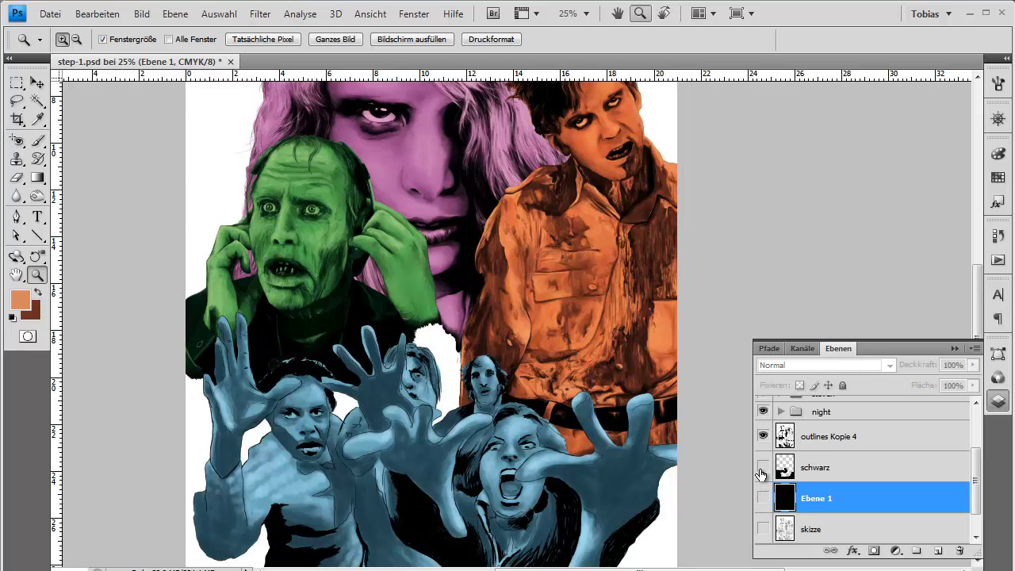
click(763, 436)
click(764, 498)
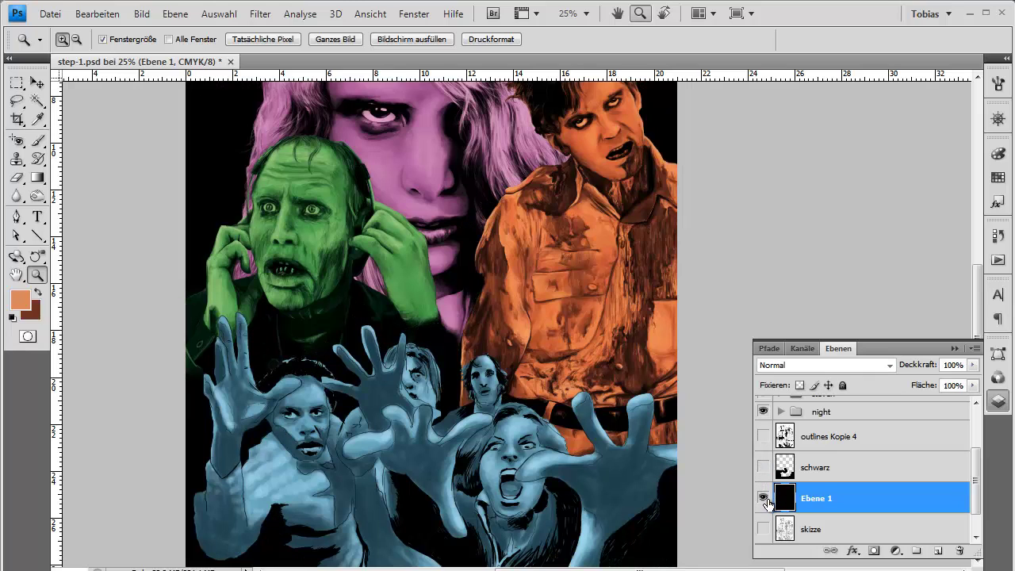
Step: Delete the outlines Kopie 4 and schwarz layers, and rename the black layer as Hintergrundfarbe
click(823, 469)
shift+click(830, 444)
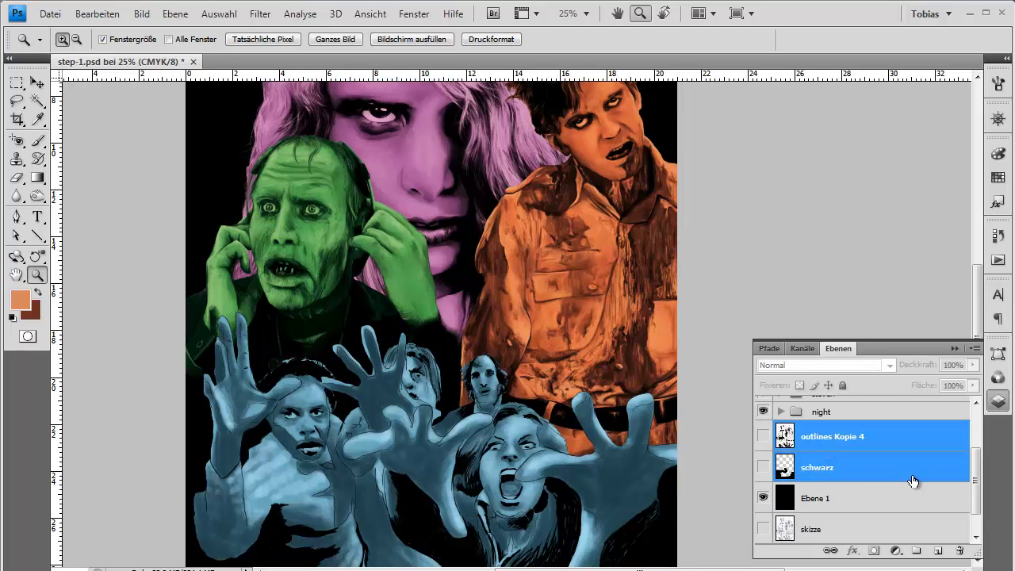
drag(913, 481, 960, 551)
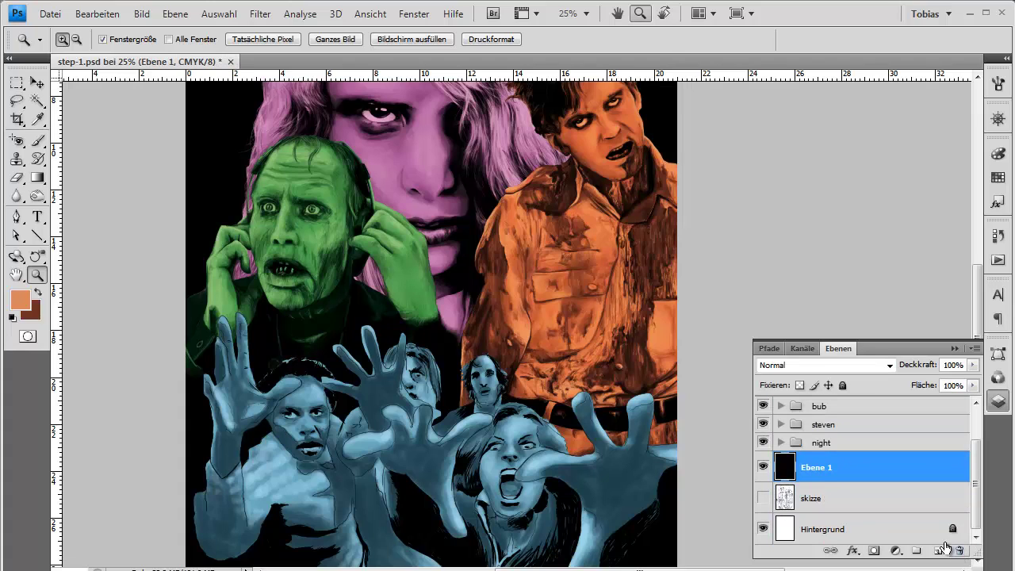
double_click(814, 469)
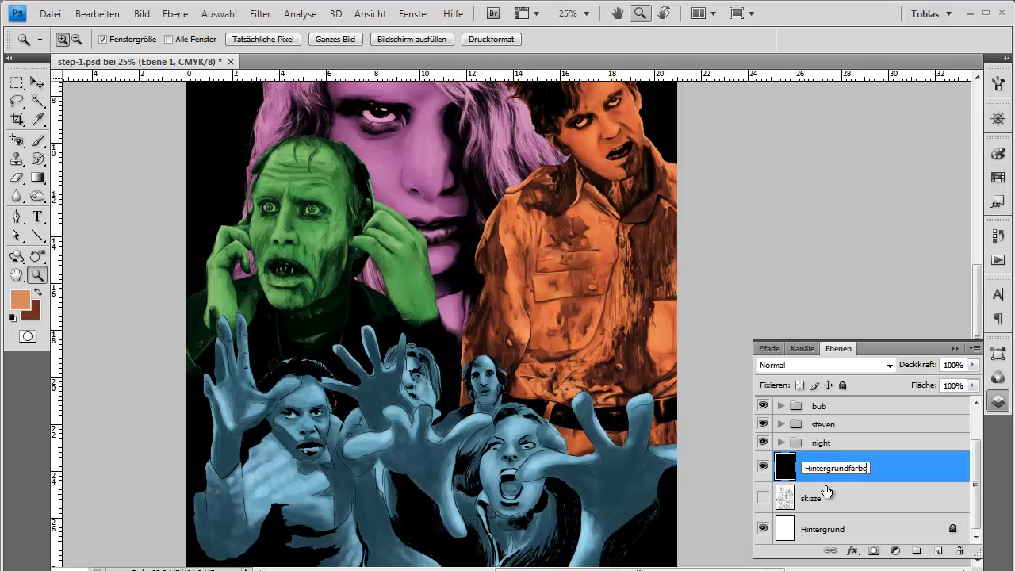
key(Return)
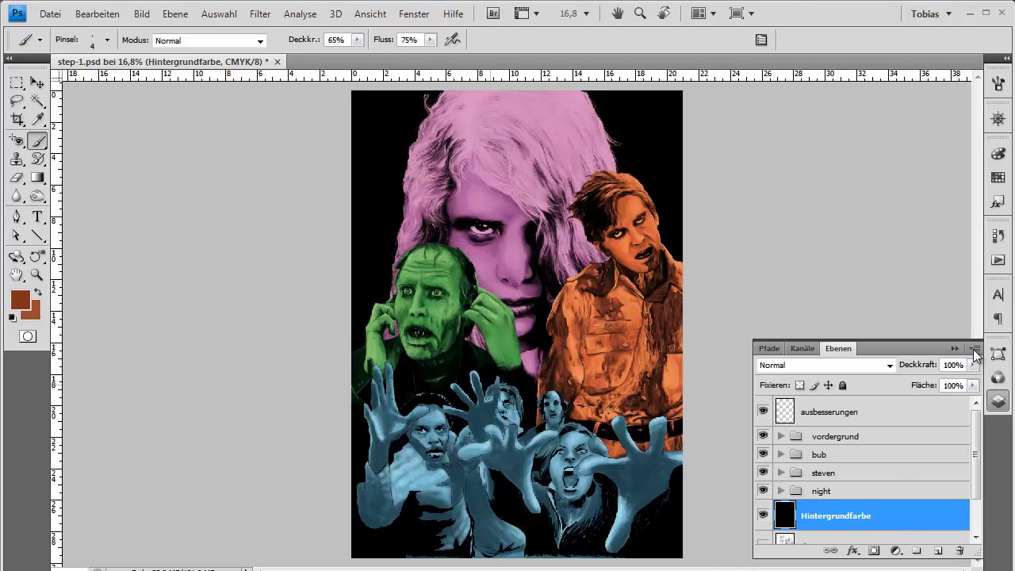
Step: Create a new layer named textur directly above the Hintergrundfarbe layer
click(976, 350)
click(781, 196)
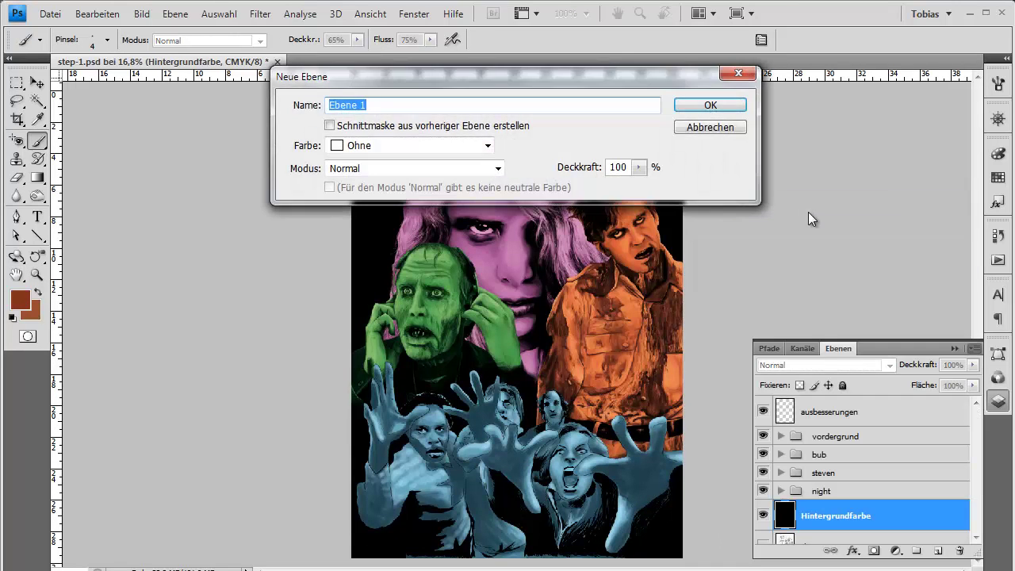
text(textur)
key(Return)
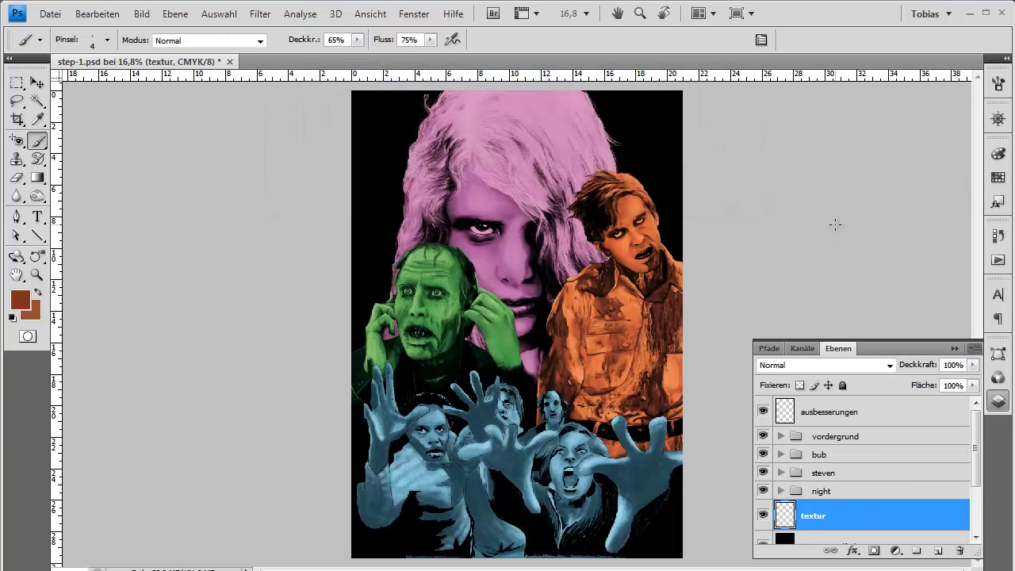
Step: Clip the textur layer to the Hintergrundfarbe layer and choose the !_GRAND Texture brush preset
scroll(857, 534, down, 3)
alt+click(843, 453)
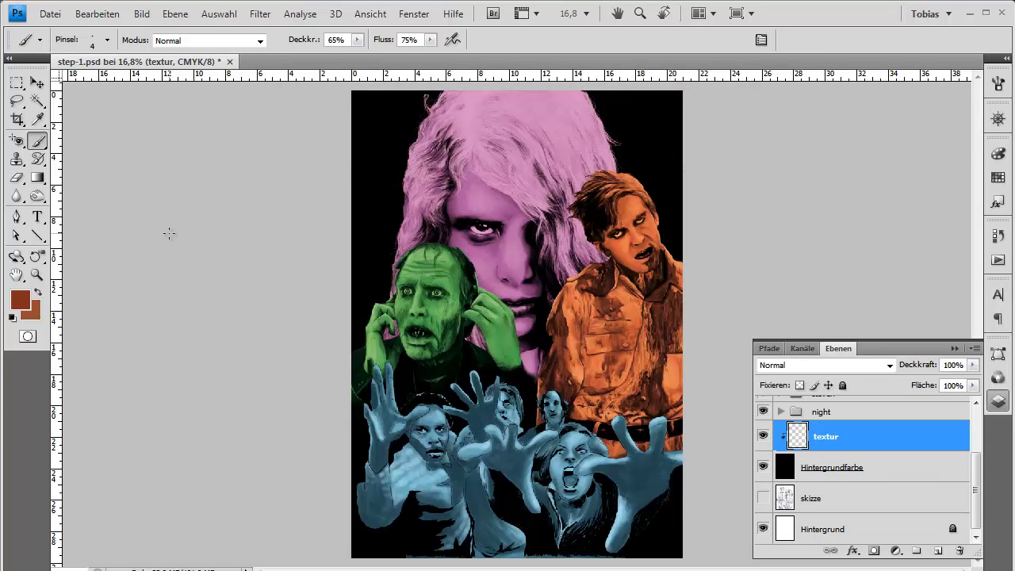
click(41, 41)
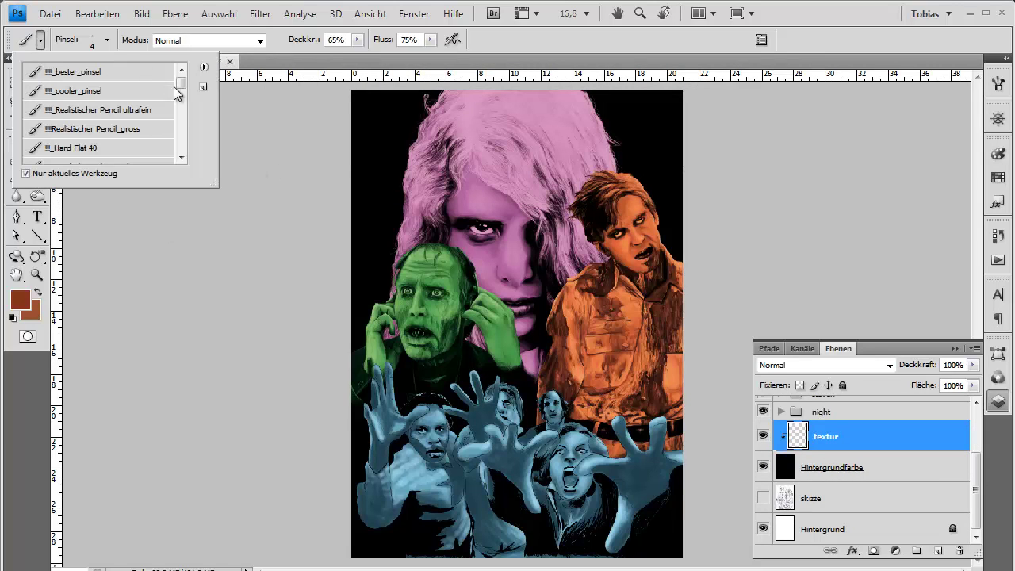
mouse_move(183, 85)
mouse_down()
mouse_move(186, 155)
mouse_move(185, 138)
mouse_up()
drag(184, 141, 179, 133)
click(147, 137)
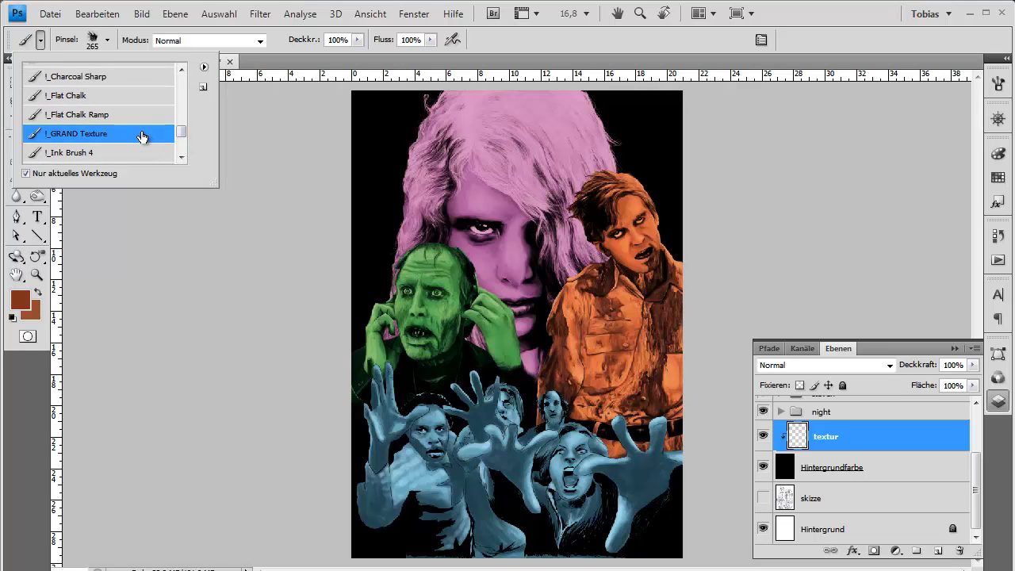
double_click(145, 133)
Step: Examine the GRAND Texture brush's settings for tip shape, Formeigenschaften and Andere Einstellungen
click(107, 44)
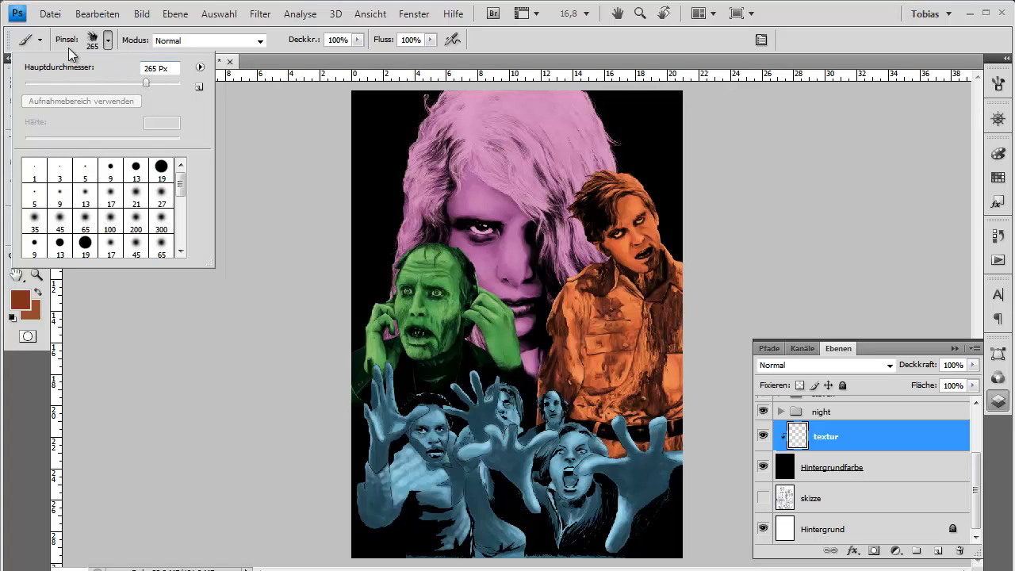
click(999, 86)
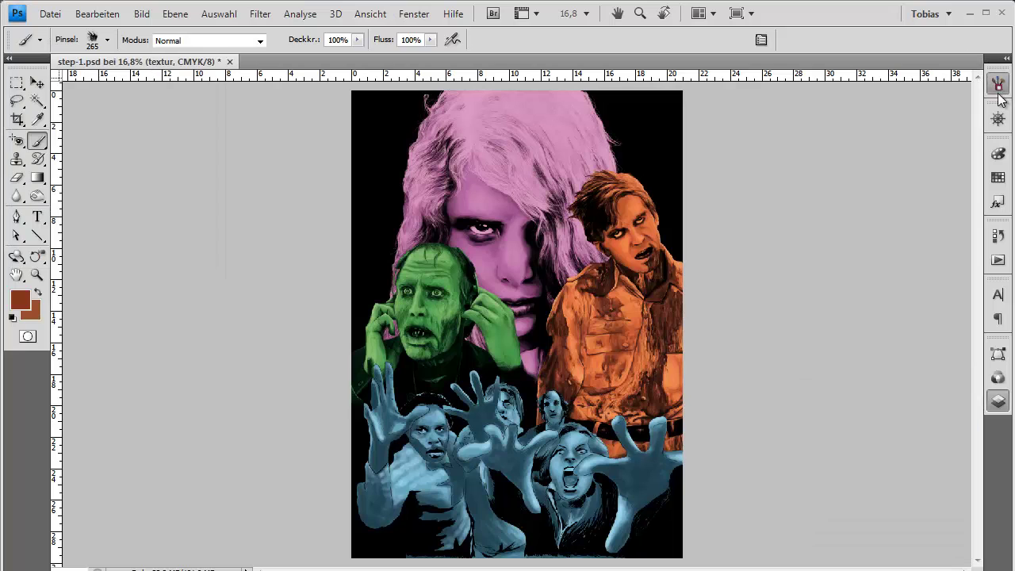
click(999, 85)
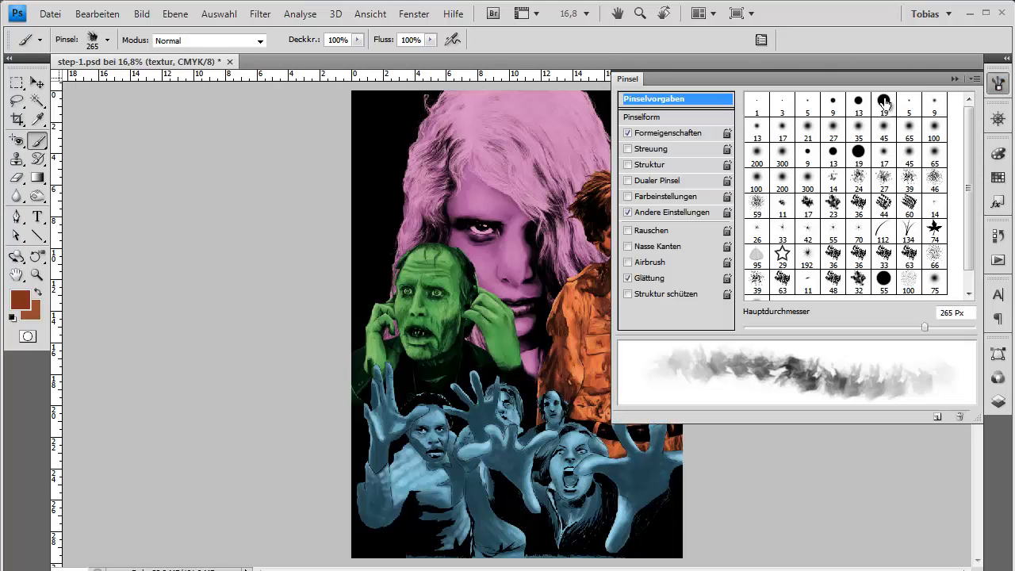
click(677, 117)
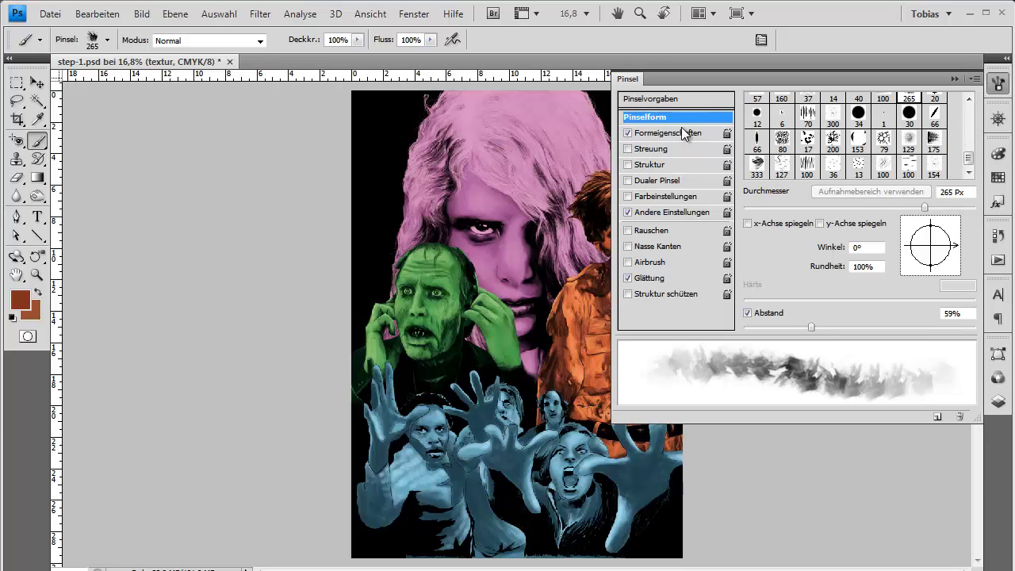
click(682, 133)
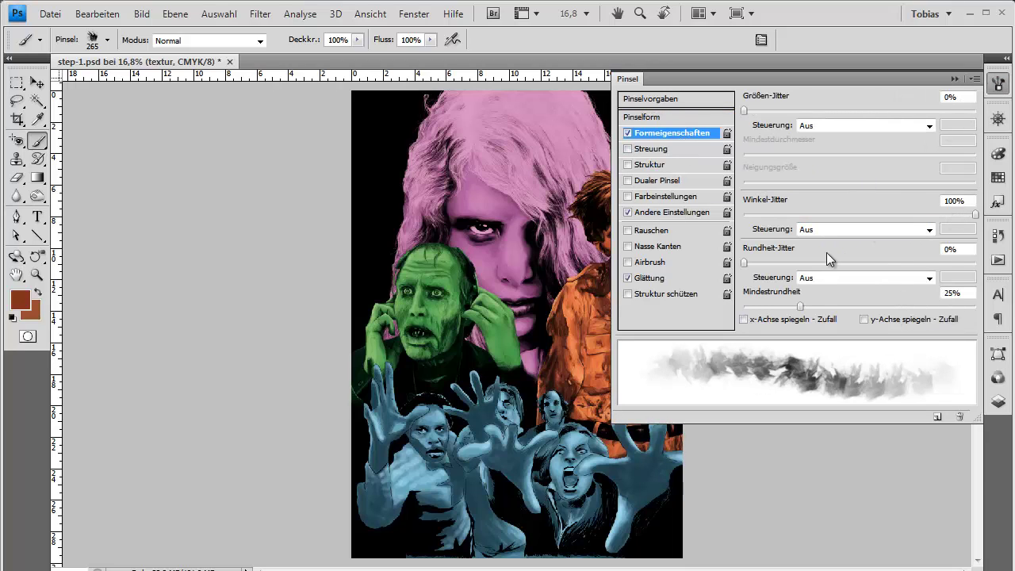
click(673, 214)
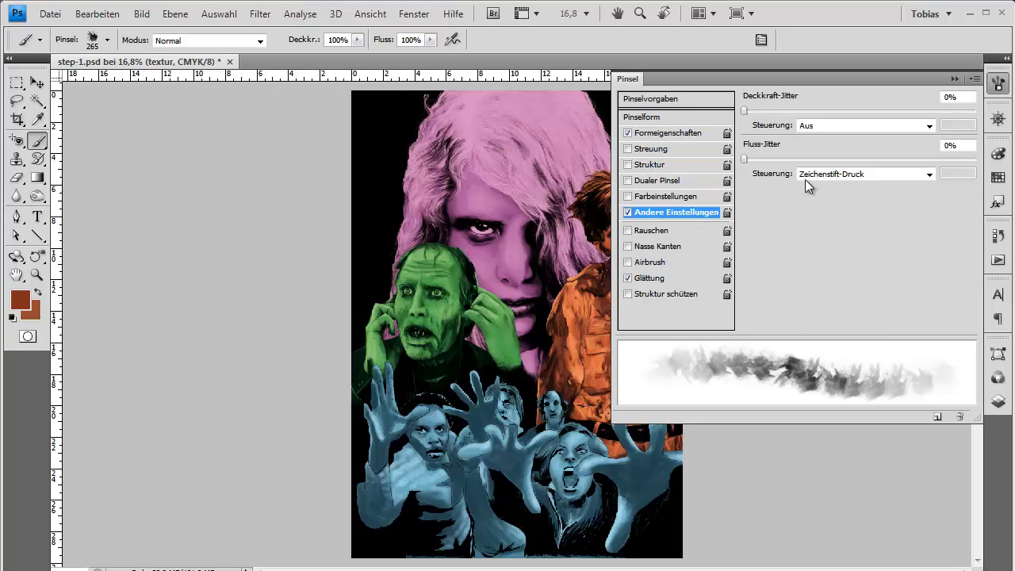
click(955, 80)
Step: Paint reddish-brown texture on the black background around the woman's hair at 52% opacity and 64% flow, enlarging the brush to 504 px
click(358, 40)
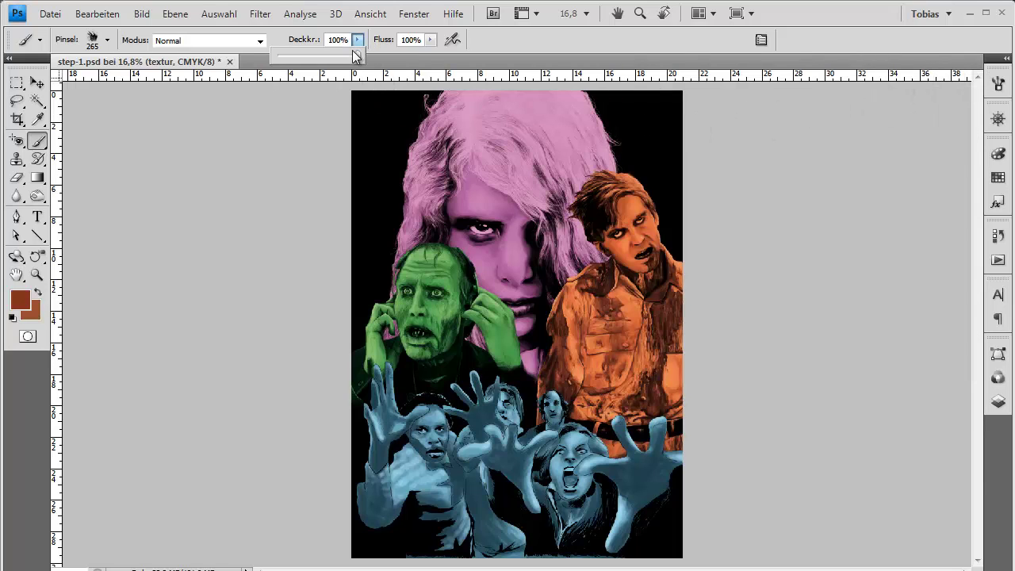
click(430, 40)
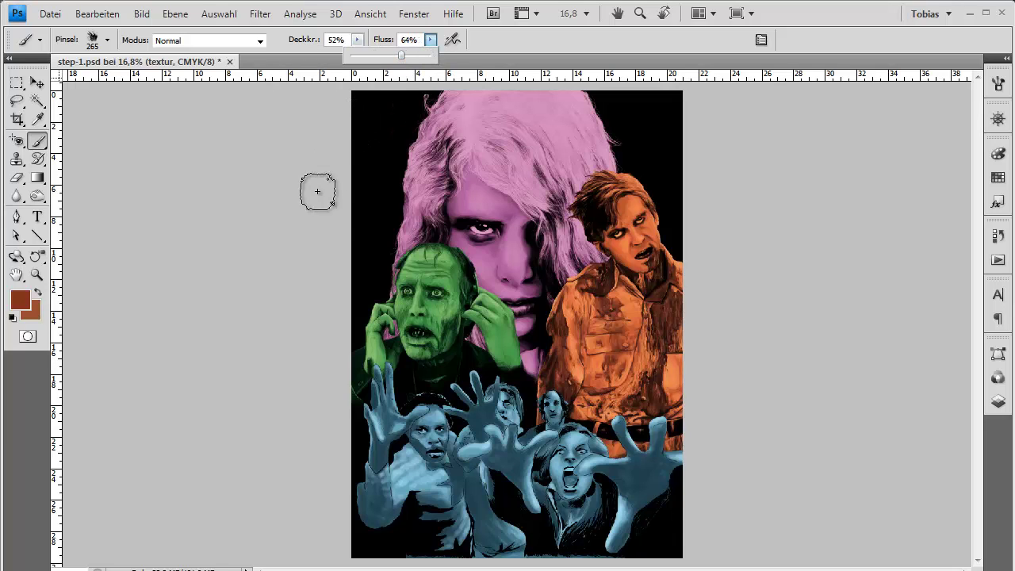
mouse_move(362, 335)
mouse_down()
mouse_move(386, 189)
mouse_move(378, 317)
mouse_move(377, 185)
mouse_move(372, 319)
mouse_move(366, 238)
mouse_move(335, 163)
mouse_move(379, 305)
mouse_move(396, 198)
mouse_move(387, 297)
mouse_move(400, 205)
mouse_move(396, 314)
mouse_move(361, 350)
mouse_move(413, 271)
mouse_move(408, 257)
mouse_move(365, 267)
mouse_move(396, 117)
mouse_move(391, 238)
mouse_move(355, 282)
mouse_move(405, 155)
mouse_move(373, 120)
mouse_up()
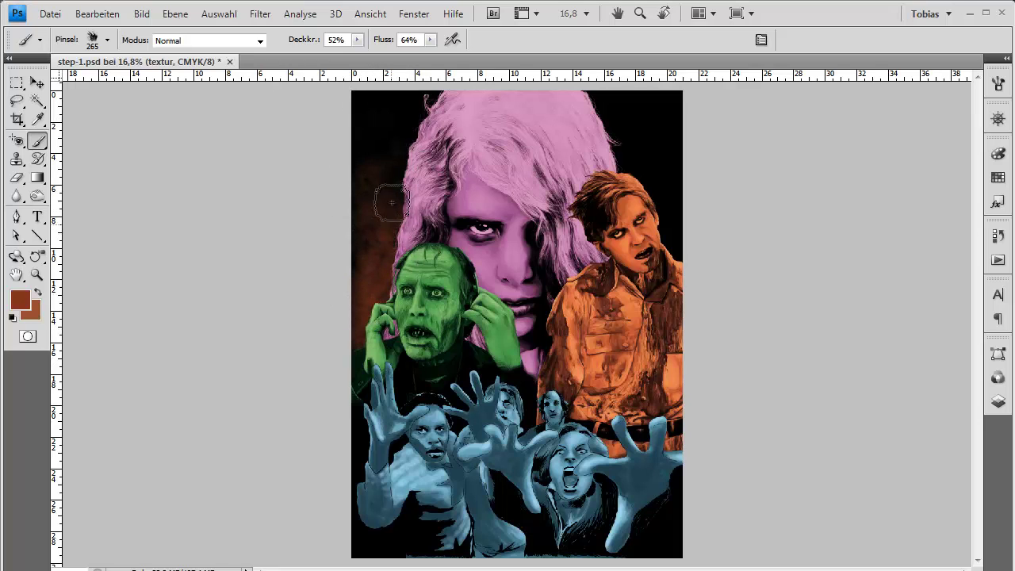
click(107, 40)
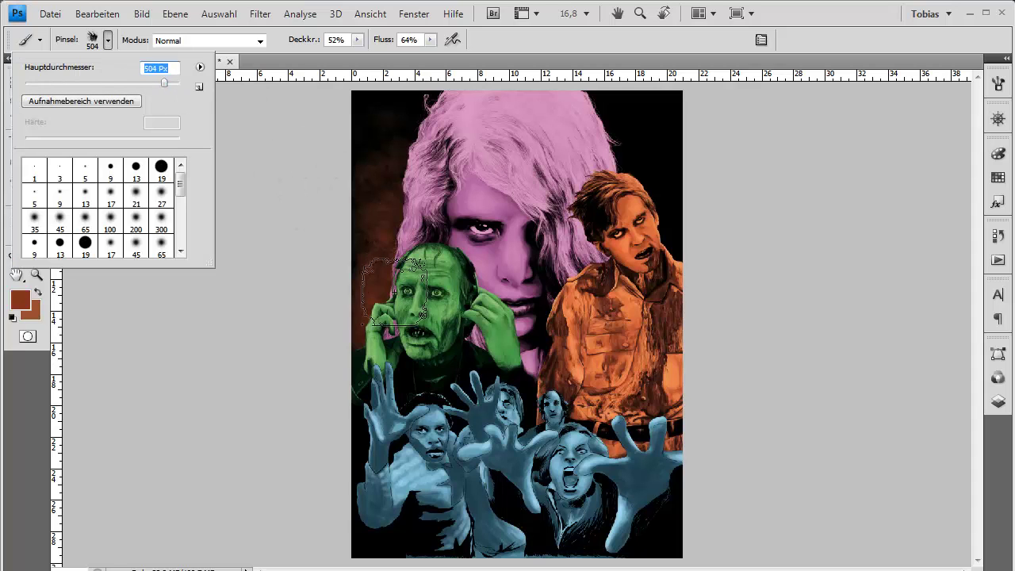
mouse_move(380, 339)
mouse_down()
mouse_move(380, 240)
mouse_move(435, 133)
mouse_move(394, 300)
mouse_move(399, 167)
mouse_move(468, 106)
mouse_up()
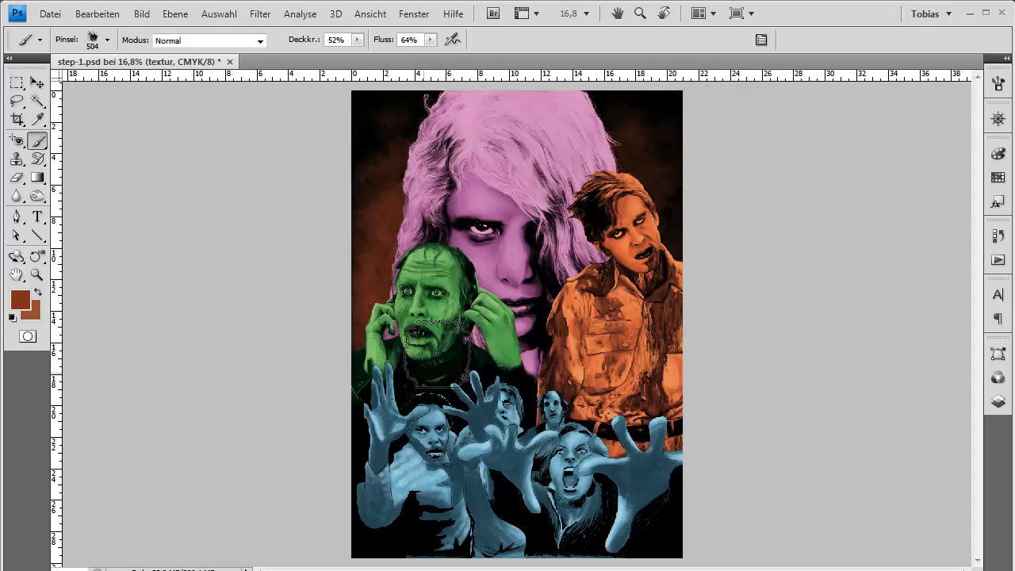
Step: Paint ochre texture over the brown background on both sides of the woman's head with a 339 px brush
click(38, 294)
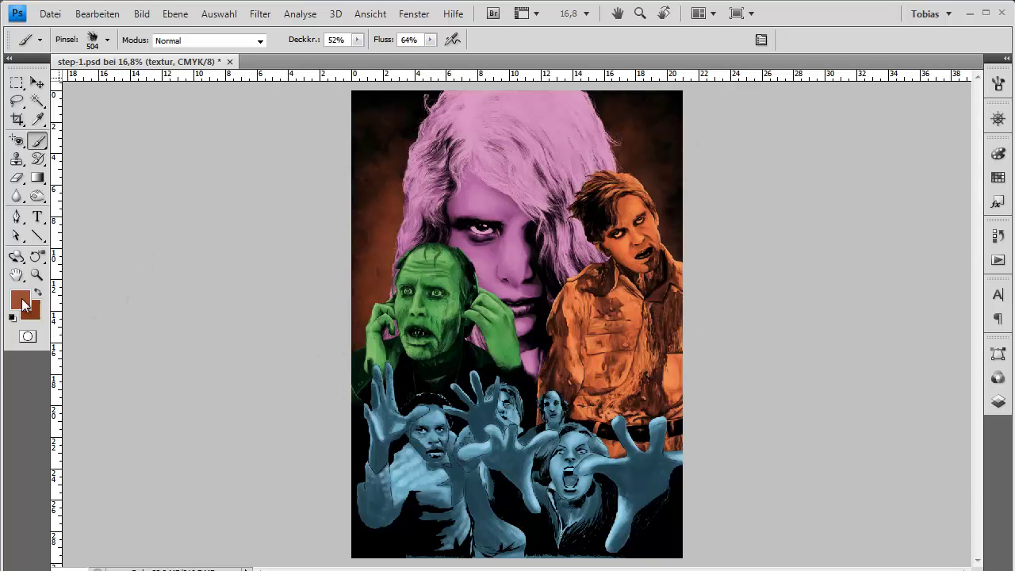
click(21, 300)
click(952, 308)
click(107, 40)
drag(110, 80, 98, 81)
drag(387, 318, 394, 235)
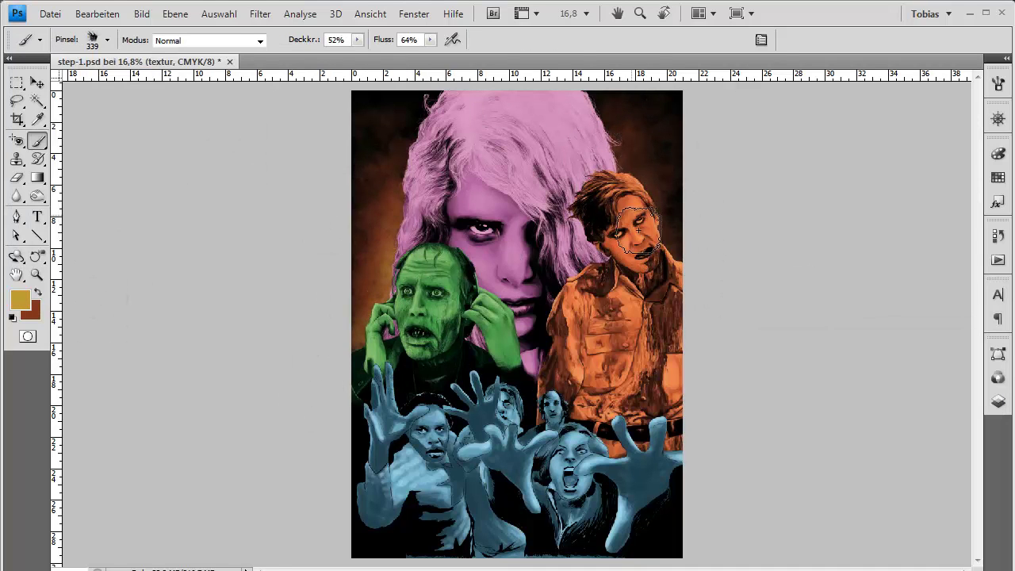
drag(640, 232, 608, 91)
Step: Brighten the background glow beside the woman's hair and the orange man's head with golden yellow strokes
click(21, 300)
click(673, 324)
click(952, 307)
drag(385, 308, 384, 228)
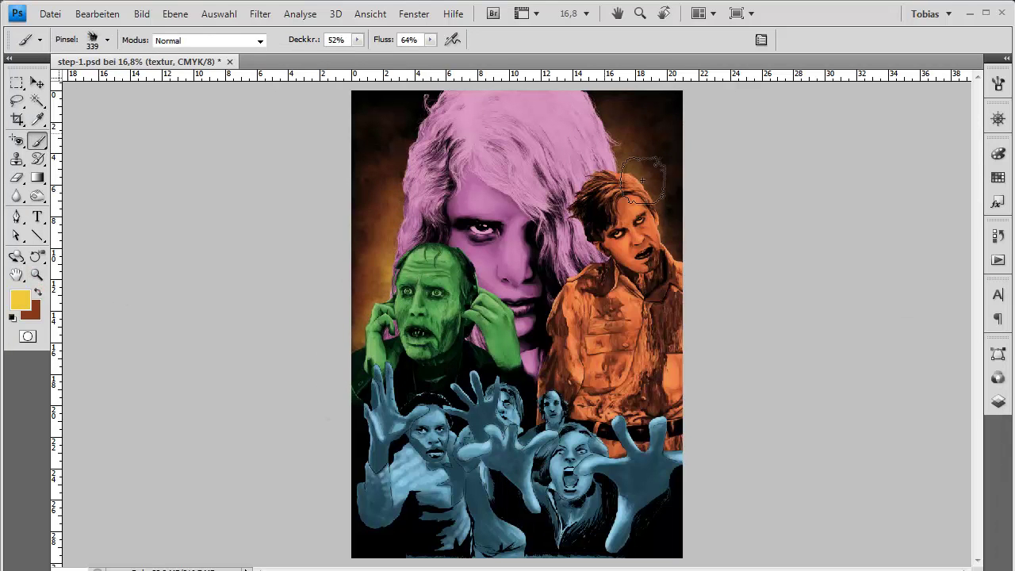
drag(662, 238, 625, 143)
drag(391, 262, 396, 205)
Step: Paint bright yellow strokes into the background glow close to the figures on both sides
click(21, 300)
click(757, 502)
click(912, 322)
mouse_move(387, 293)
mouse_down()
mouse_move(392, 231)
mouse_move(374, 298)
mouse_up()
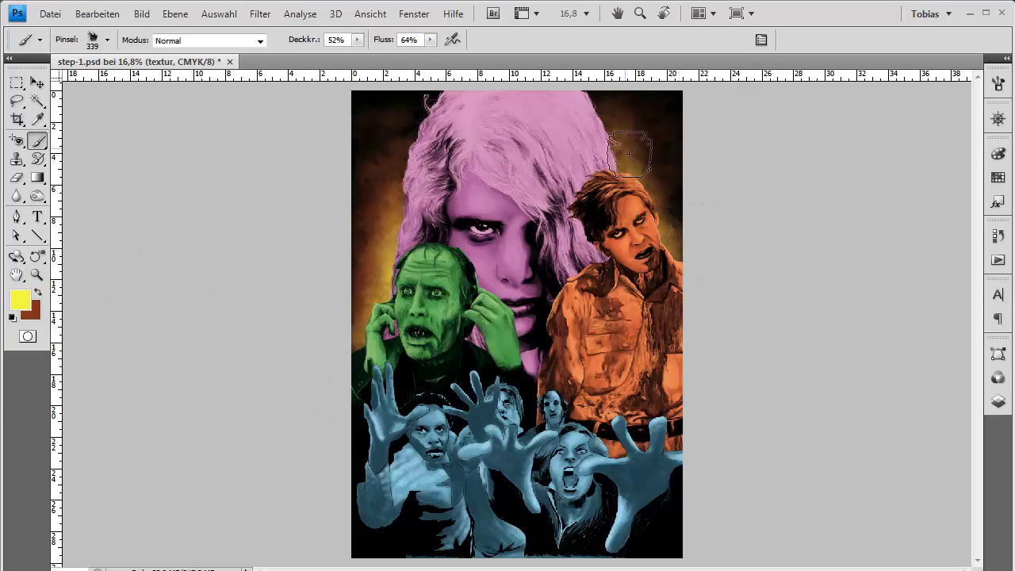
drag(630, 155, 619, 131)
Step: Add pale yellow highlights to the background glow directly along the edges of the woman's hair
click(36, 275)
click(525, 258)
click(476, 262)
drag(453, 263, 444, 368)
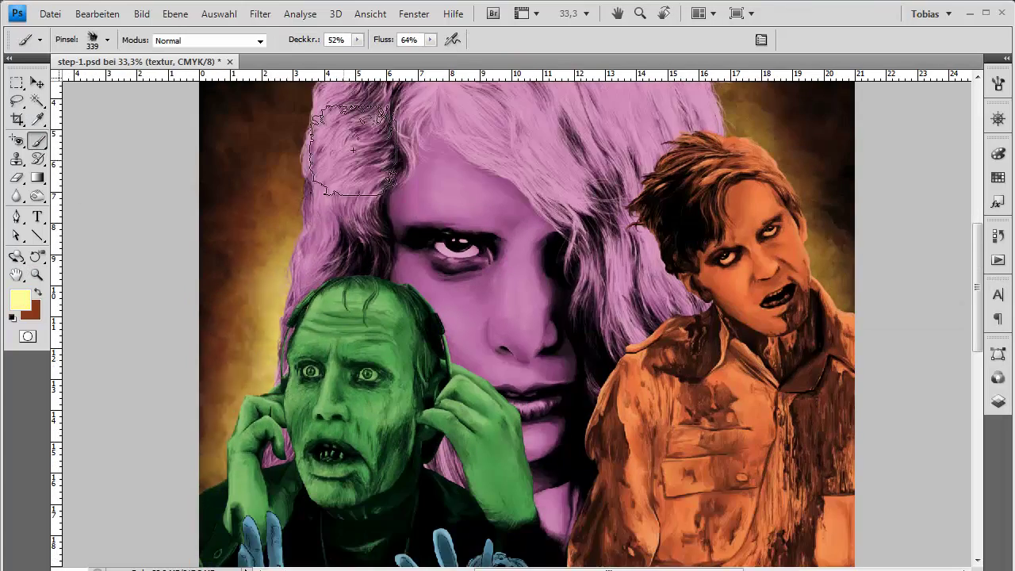
drag(698, 143, 571, 293)
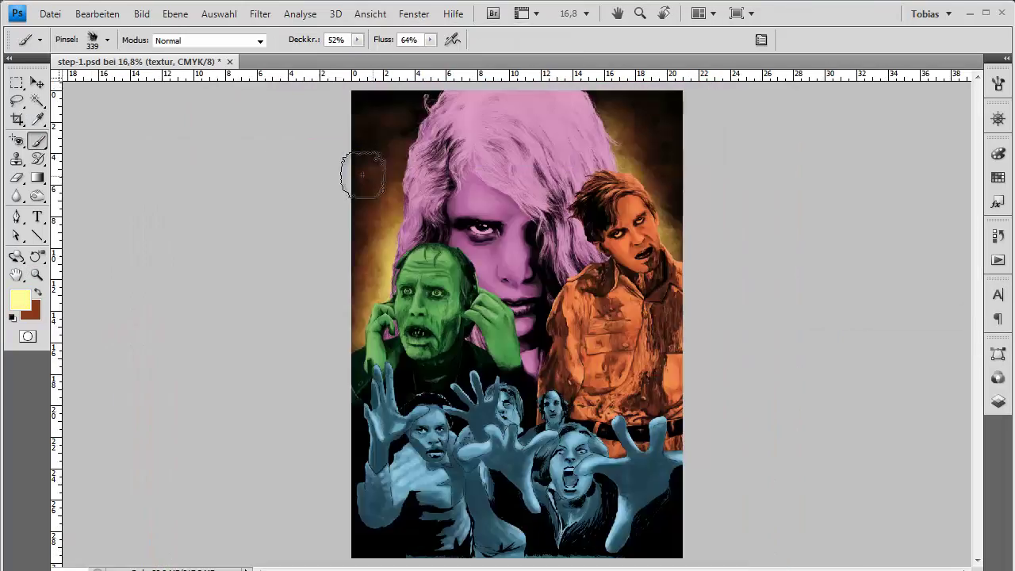
Step: Create a layer named vordergrund above ausbesserungen and set its blend mode to Farbe
key(v)
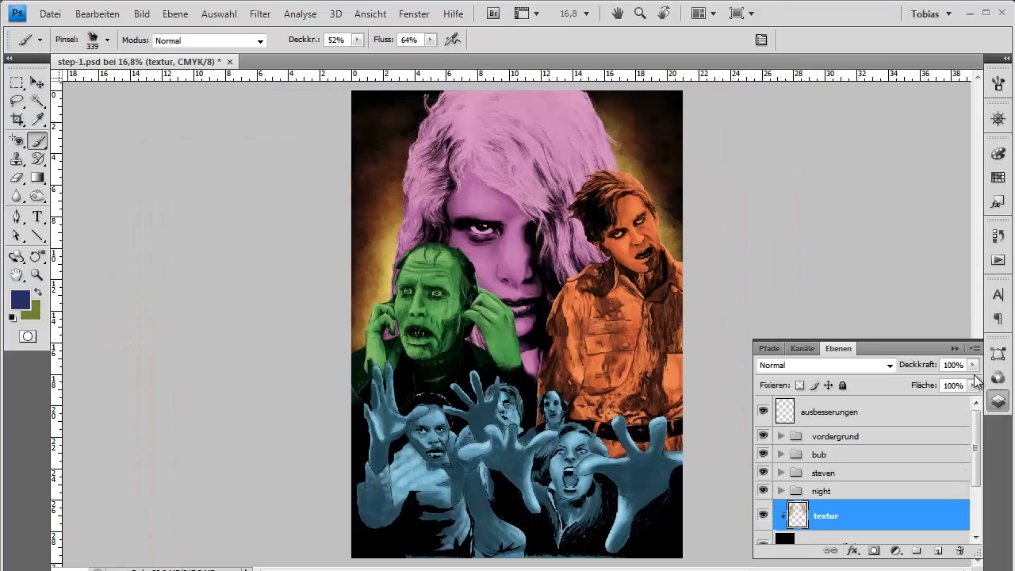
click(916, 414)
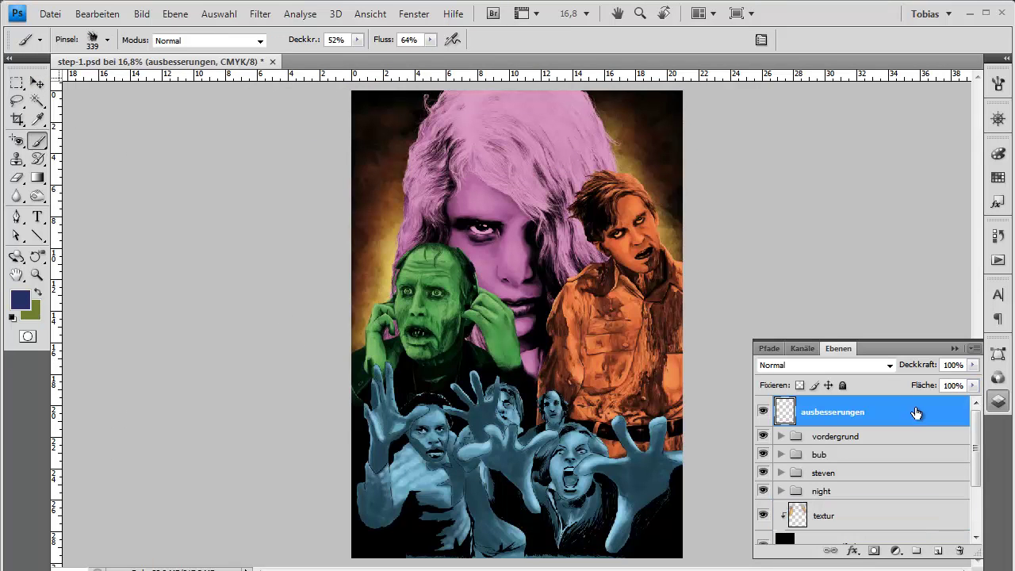
click(975, 351)
click(836, 198)
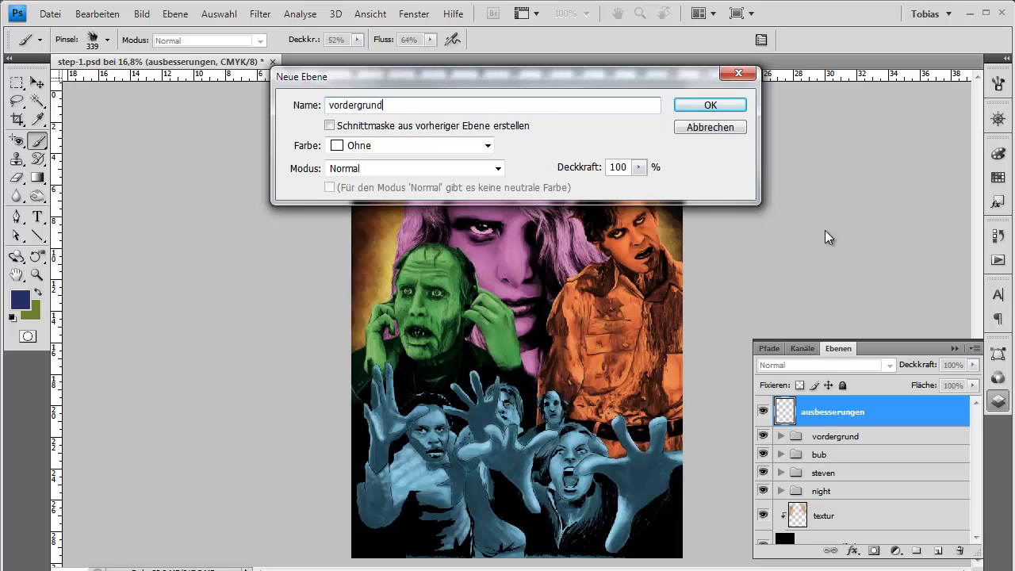
key(Return)
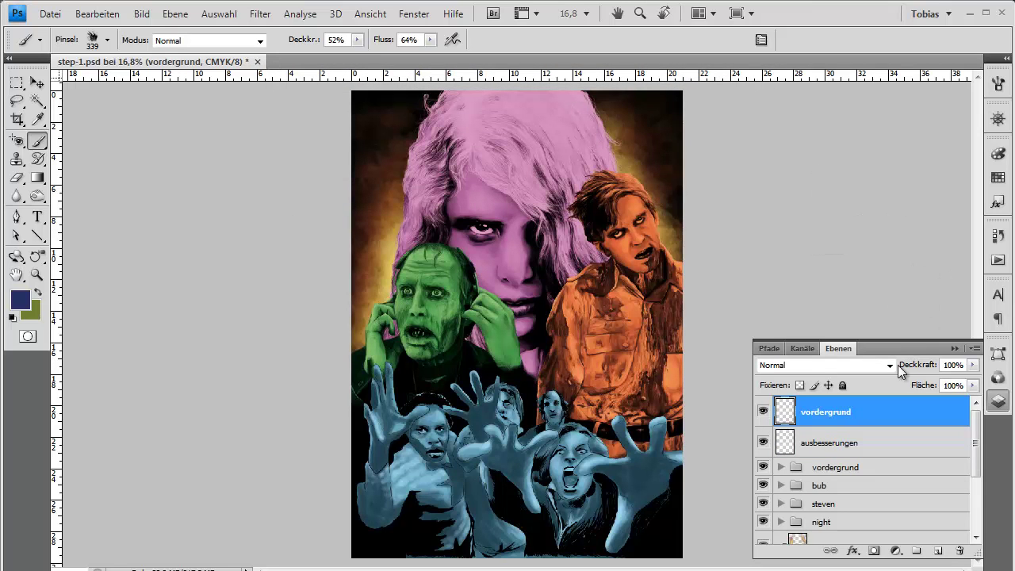
click(890, 365)
click(812, 363)
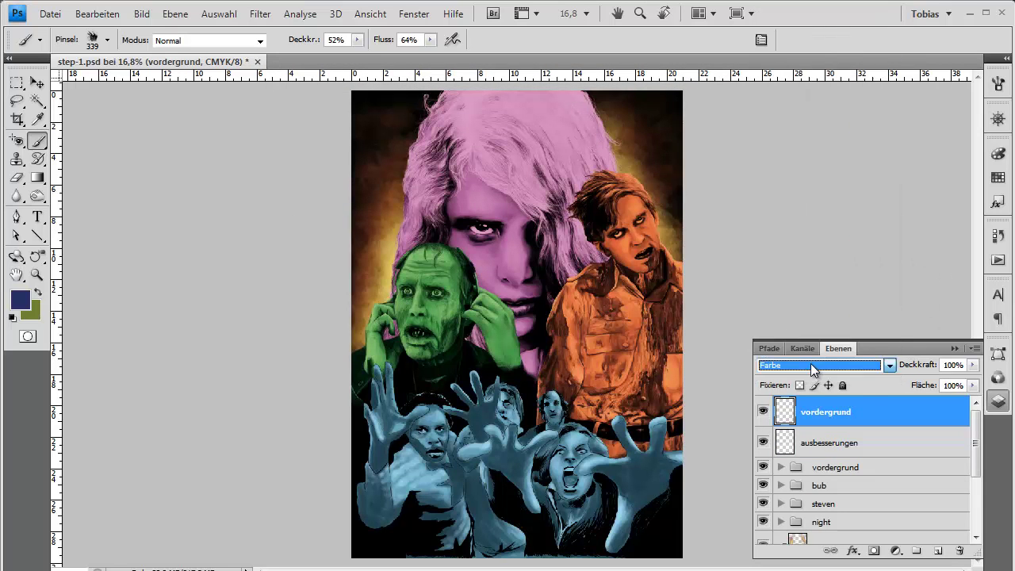
Step: Tint the shaded cheek of the green zombie dark blue on the vordergrund layer with a 72 px brush
click(37, 274)
click(464, 292)
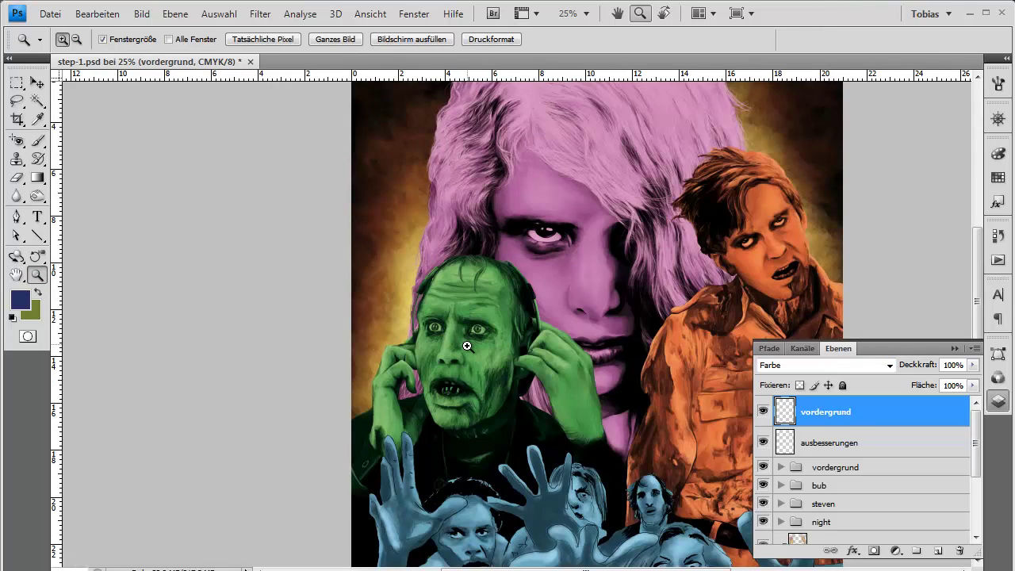
click(467, 346)
click(520, 394)
click(491, 376)
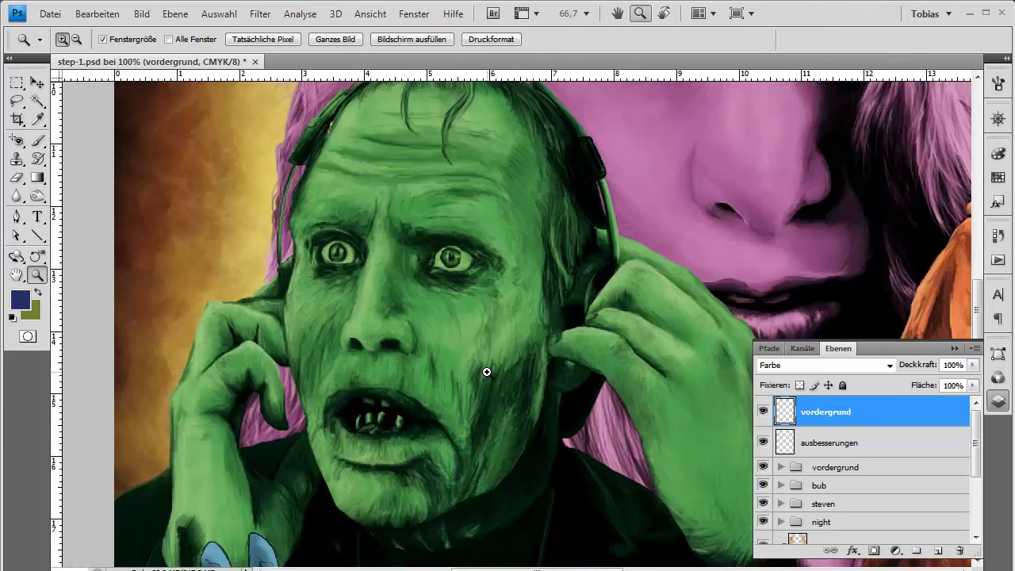
click(485, 370)
click(37, 141)
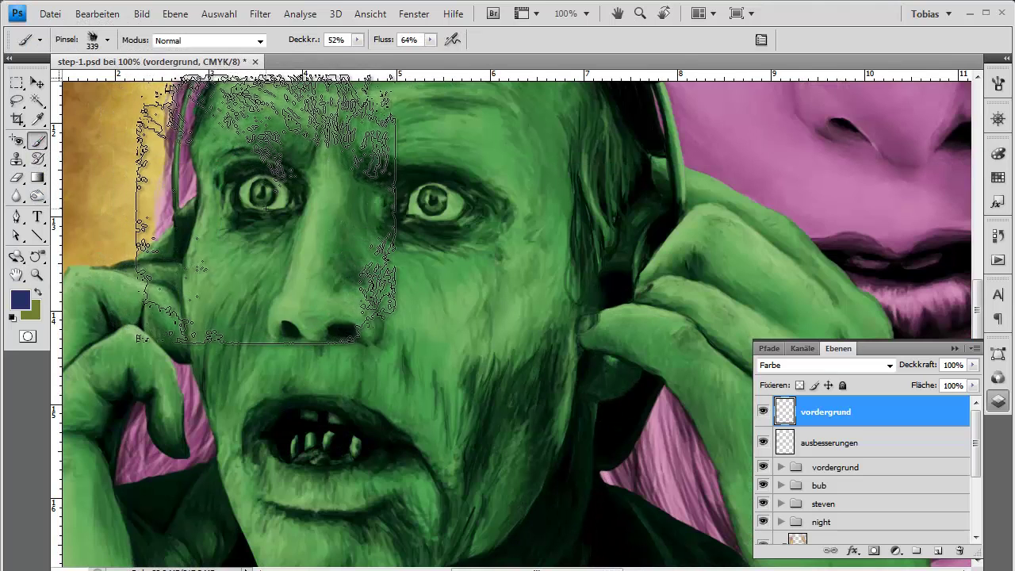
click(107, 41)
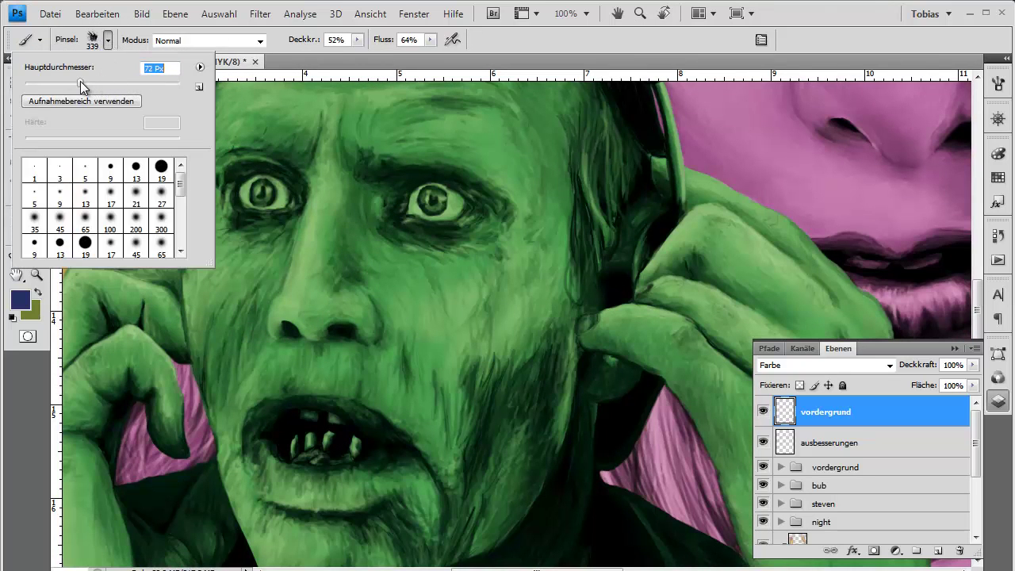
mouse_move(537, 329)
mouse_down()
mouse_move(555, 290)
mouse_move(556, 251)
mouse_move(540, 372)
mouse_move(549, 263)
mouse_move(482, 374)
mouse_move(540, 223)
mouse_move(495, 359)
mouse_move(530, 252)
mouse_move(540, 334)
mouse_move(519, 390)
mouse_move(532, 445)
mouse_move(545, 350)
mouse_move(497, 460)
mouse_move(533, 464)
mouse_move(547, 363)
mouse_move(553, 370)
mouse_move(519, 478)
mouse_move(558, 367)
mouse_move(560, 408)
mouse_move(569, 374)
mouse_move(545, 397)
mouse_up()
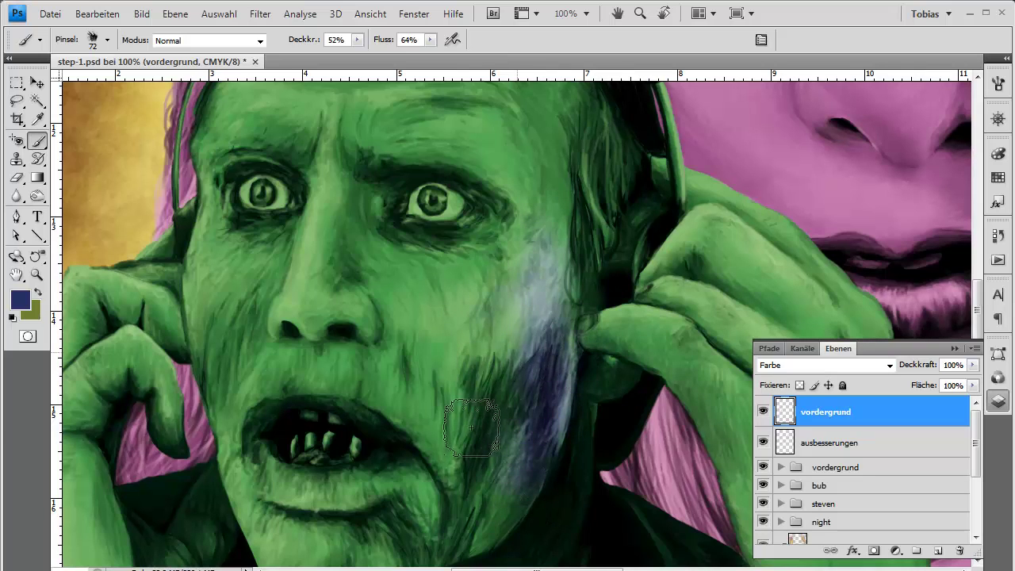
mouse_move(471, 428)
mouse_down()
mouse_move(424, 460)
mouse_move(507, 320)
mouse_move(484, 487)
mouse_move(492, 478)
mouse_move(479, 322)
mouse_move(460, 304)
mouse_up()
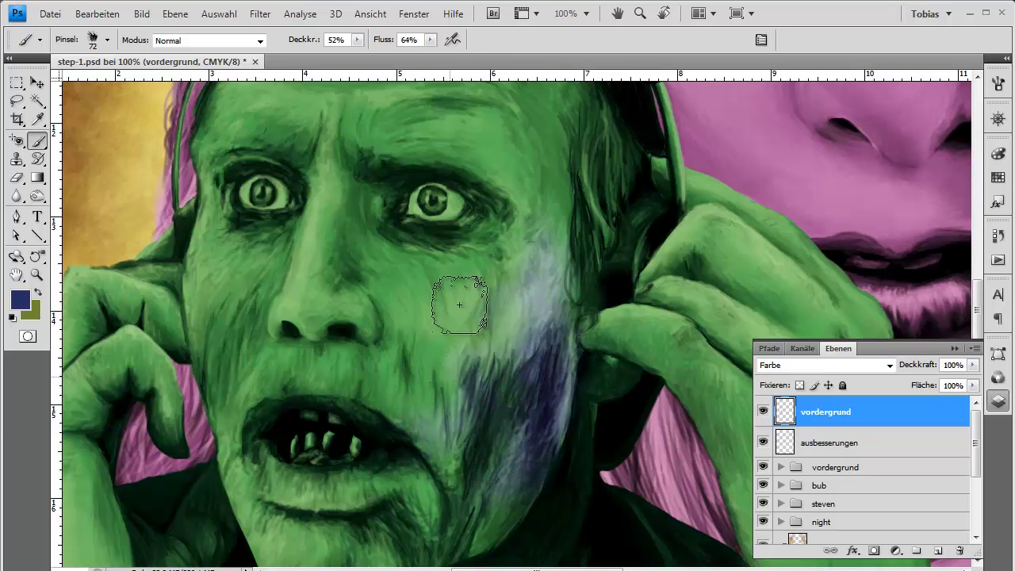
mouse_move(506, 375)
mouse_down()
mouse_move(464, 546)
mouse_move(520, 509)
mouse_move(549, 475)
mouse_up()
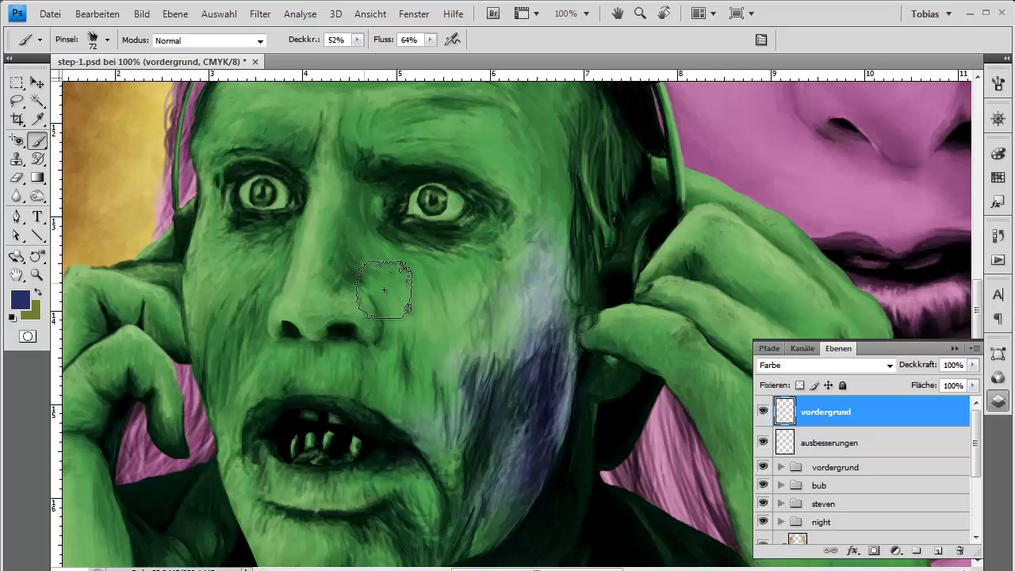
Step: Check the blue cheek tint in the whole poster and up close on the green zombie's face
click(370, 14)
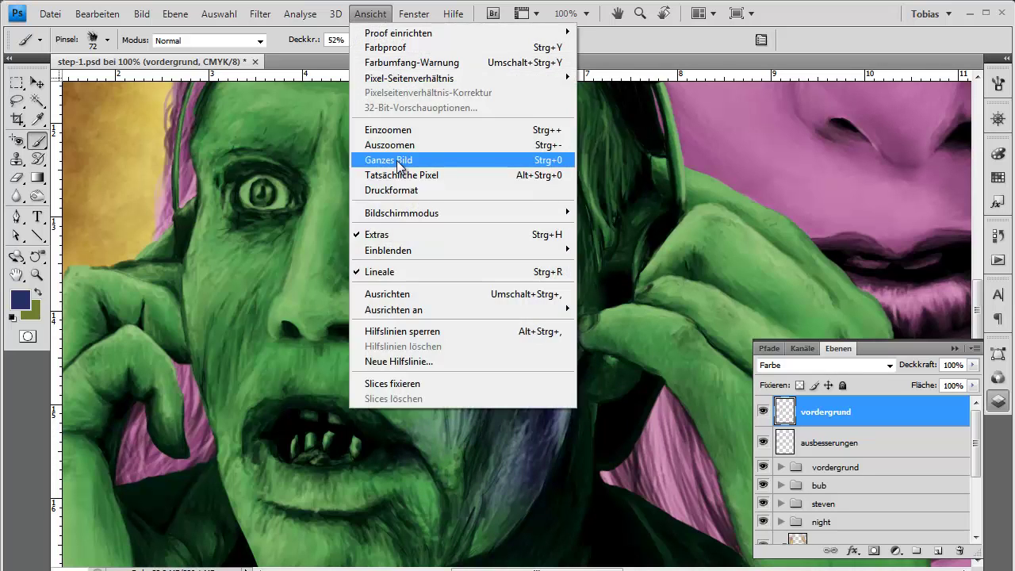
click(388, 162)
click(37, 275)
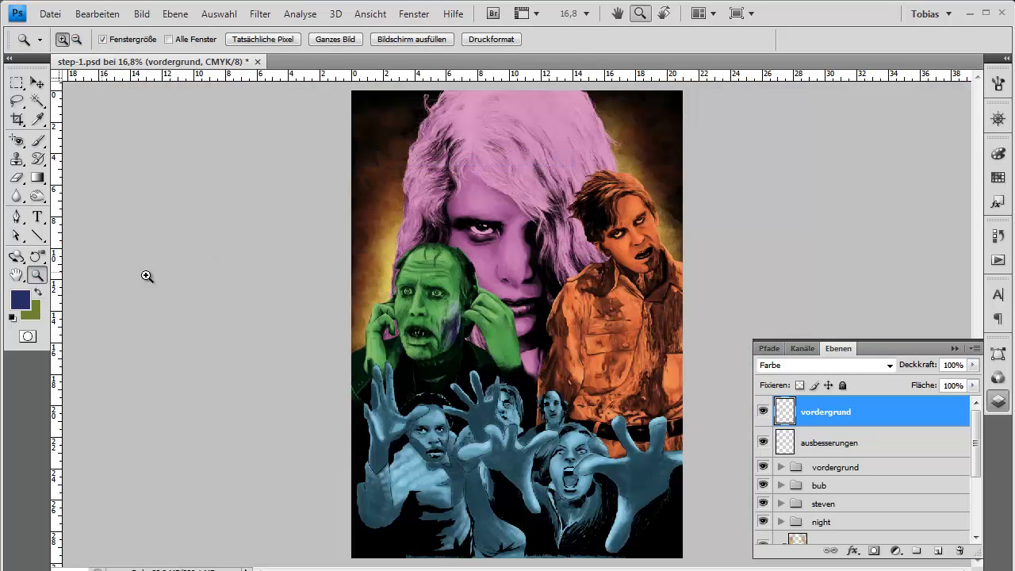
click(449, 327)
click(532, 334)
click(529, 333)
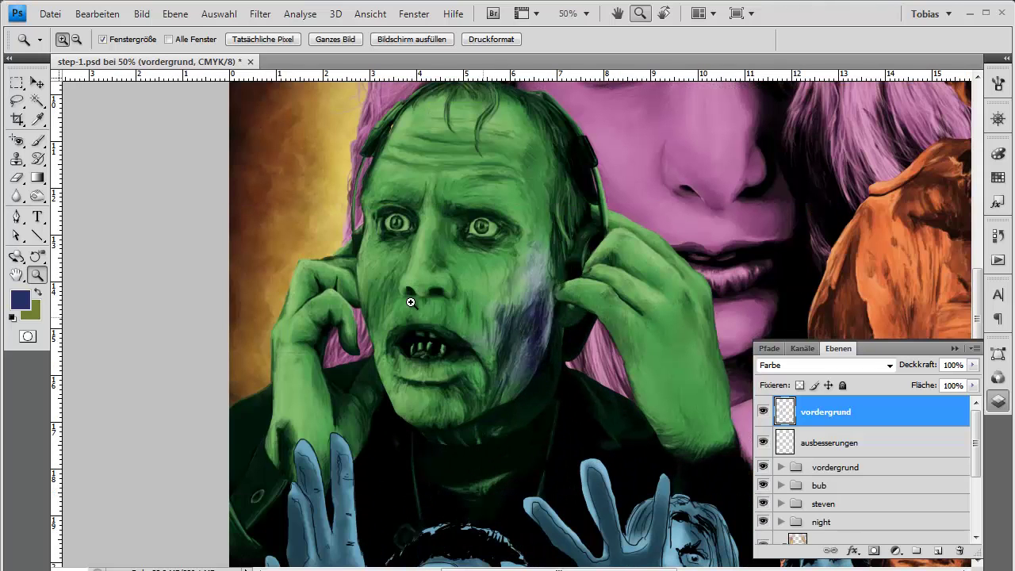
Step: Extend the dark blue tint over the green zombie's temple, neck, facial shadows and raised hand with the 72 px brush
click(38, 141)
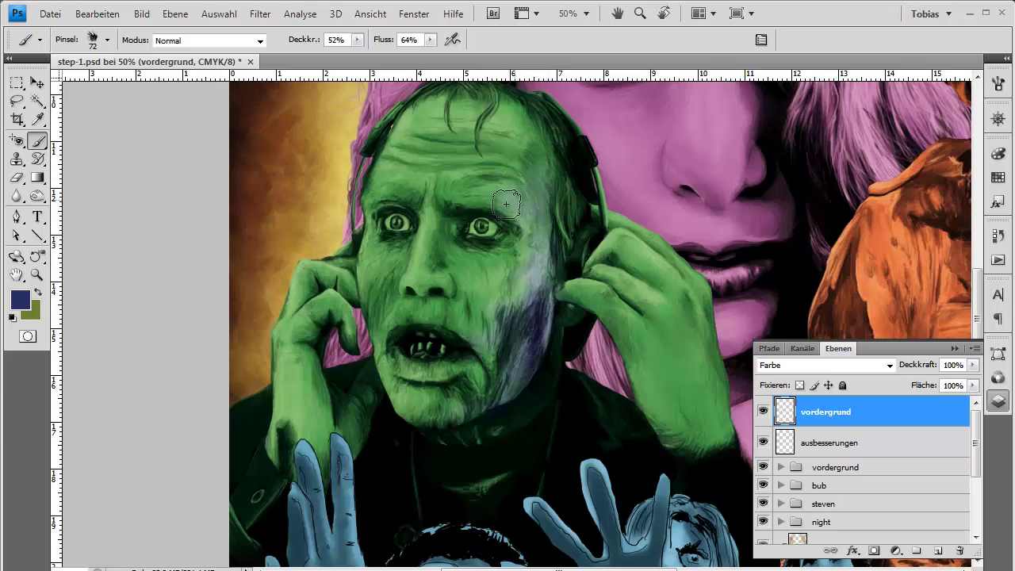
mouse_move(519, 175)
mouse_down()
mouse_move(522, 128)
mouse_move(543, 151)
mouse_move(541, 137)
mouse_move(549, 214)
mouse_up()
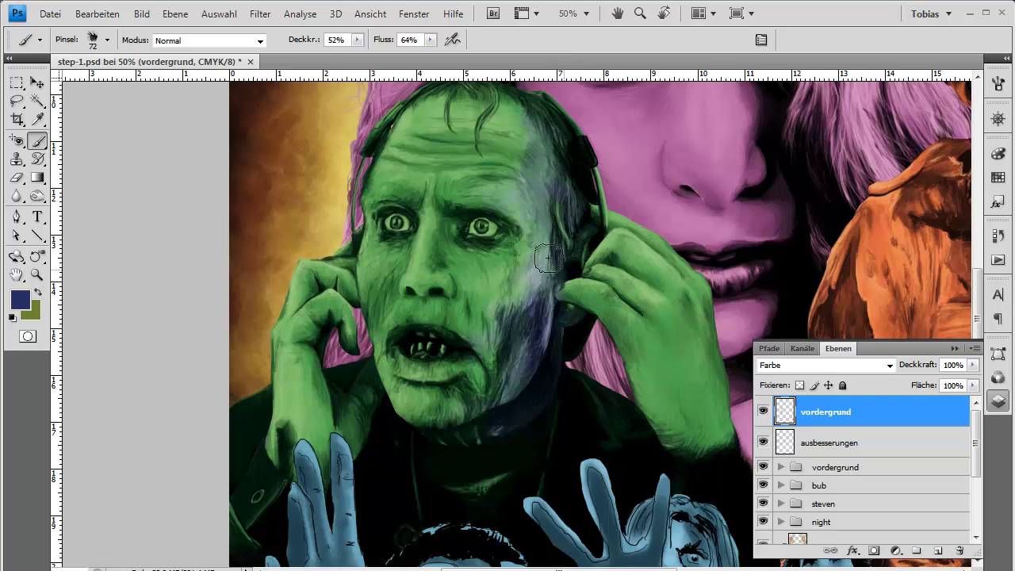
drag(678, 410, 573, 380)
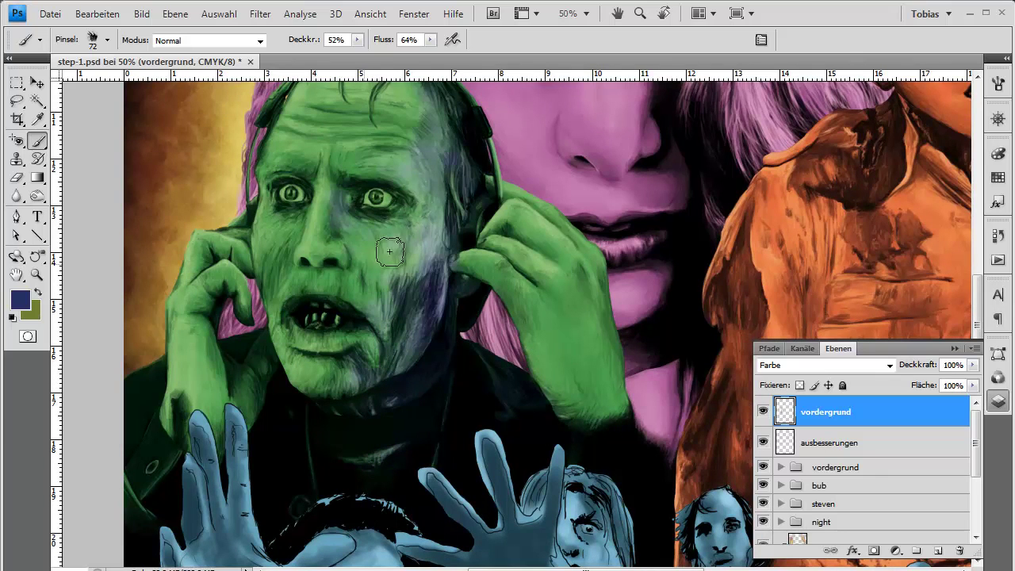
drag(593, 265, 588, 357)
drag(544, 224, 501, 205)
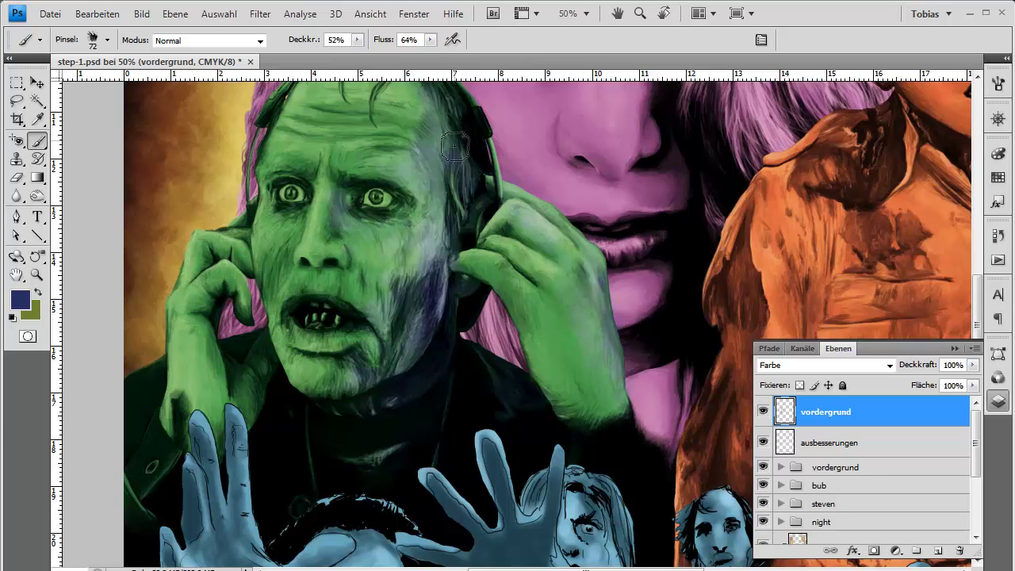
drag(417, 84, 433, 211)
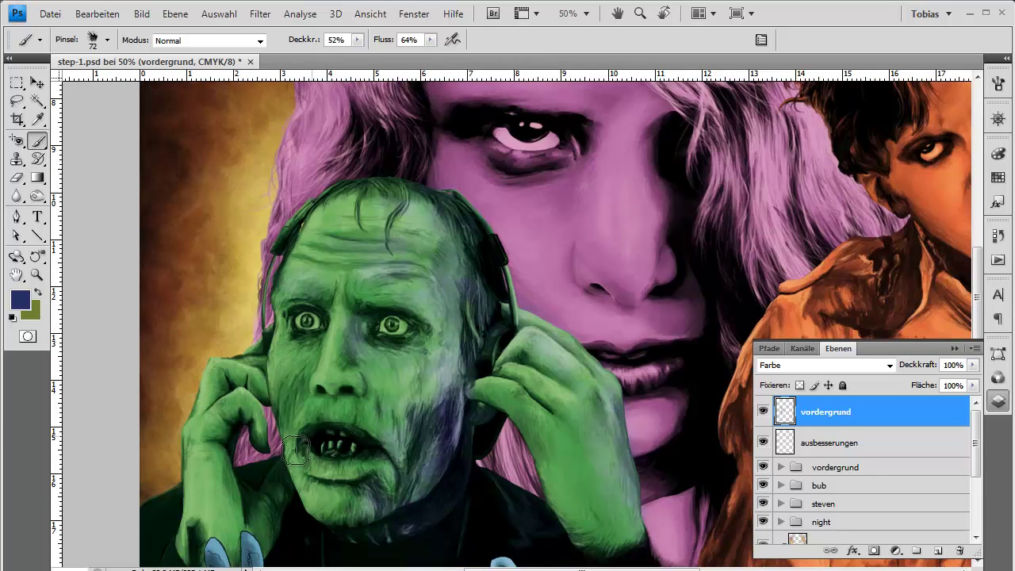
key(x)
mouse_move(192, 441)
mouse_down()
mouse_move(222, 405)
mouse_move(233, 408)
mouse_up()
key(ctrl+z)
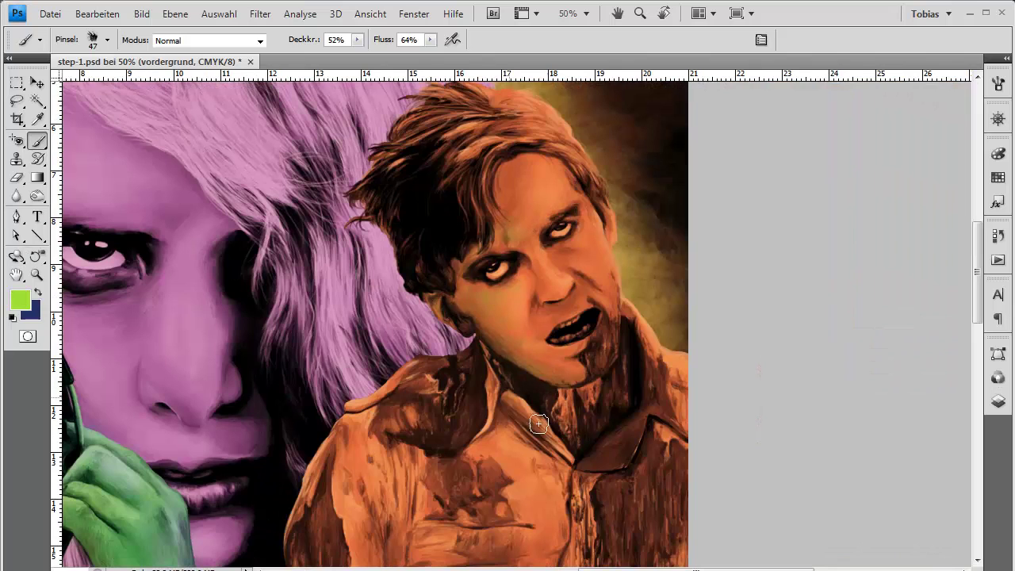
Step: Tint the orange zombie's hair, face, sleeve and shirt down to the belt lime green with a 47 px brush
scroll(389, 287, up, 2)
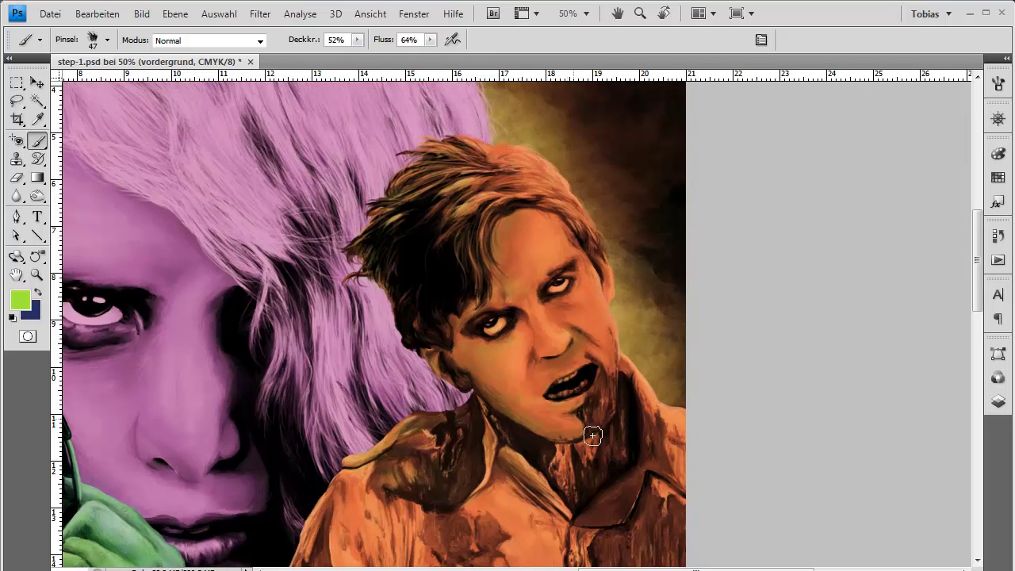
scroll(355, 416, down, 5)
scroll(355, 417, left, 2)
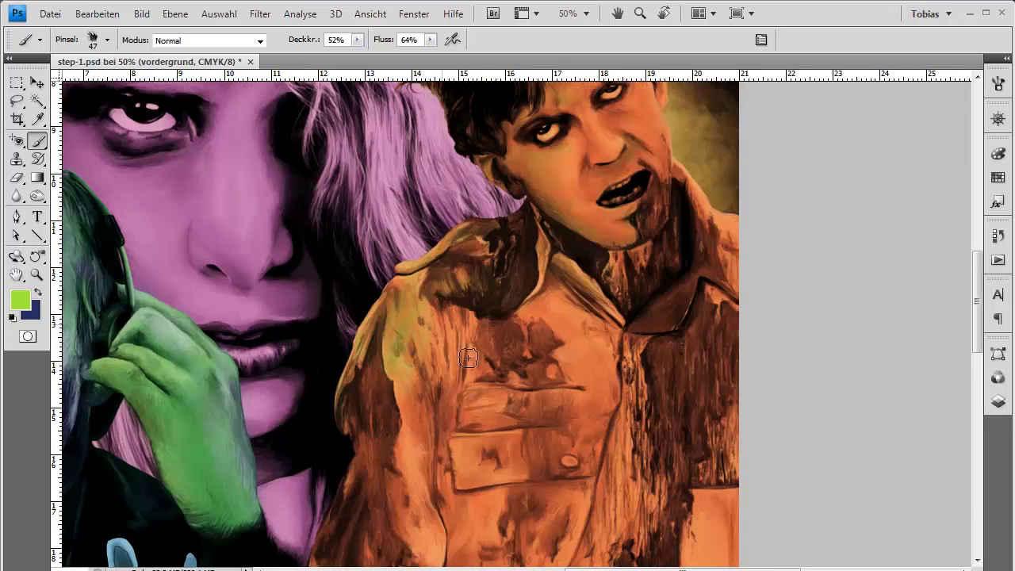
scroll(354, 381, down, 6)
scroll(354, 381, left, 2)
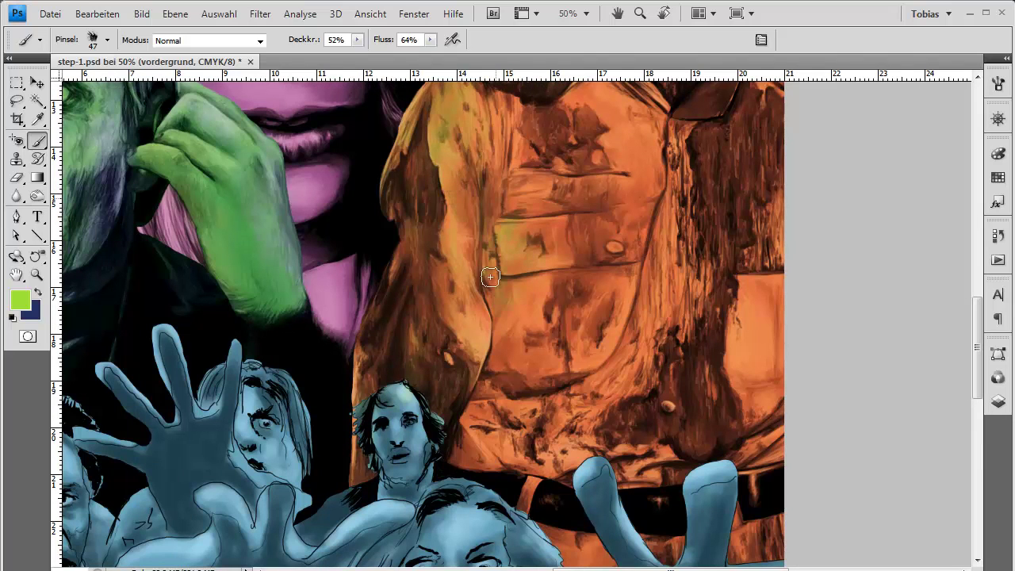
scroll(483, 308, down, 4)
scroll(482, 309, right, 3)
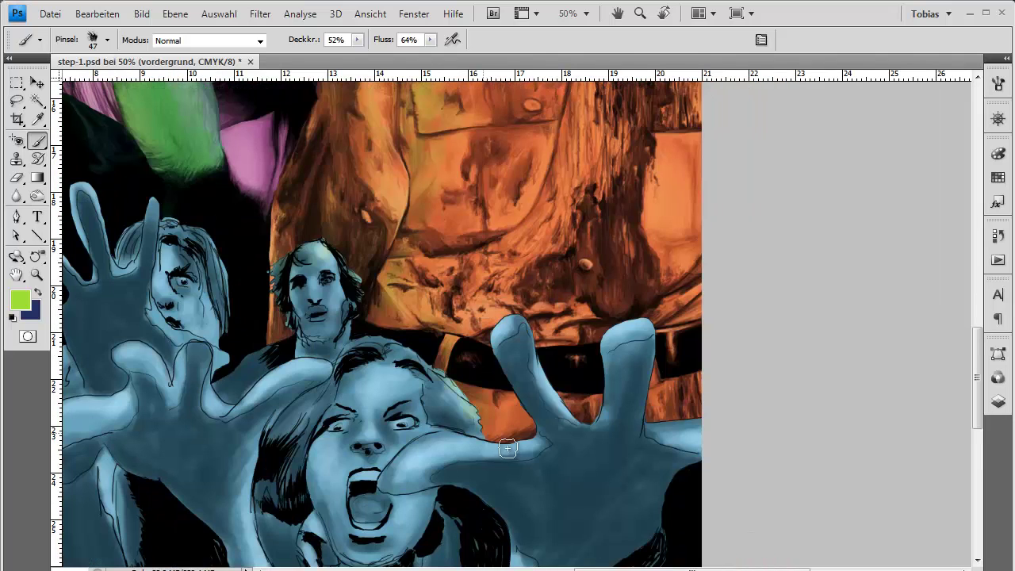
Step: Soften the lime green tint on the orange zombie's shirt and face with a 57 px eraser
key(e)
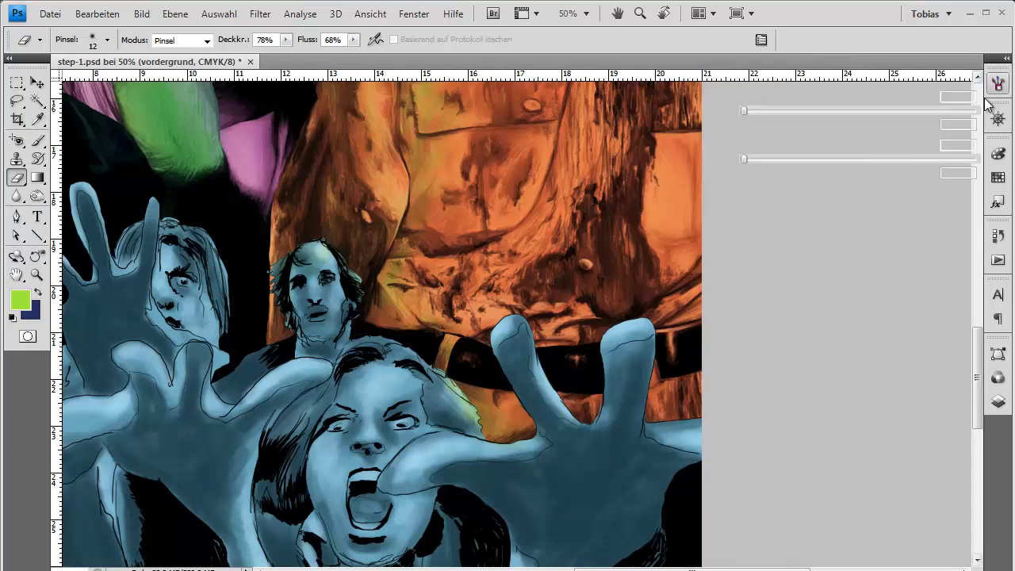
scroll(441, 168, up, 5)
scroll(441, 168, right, 1)
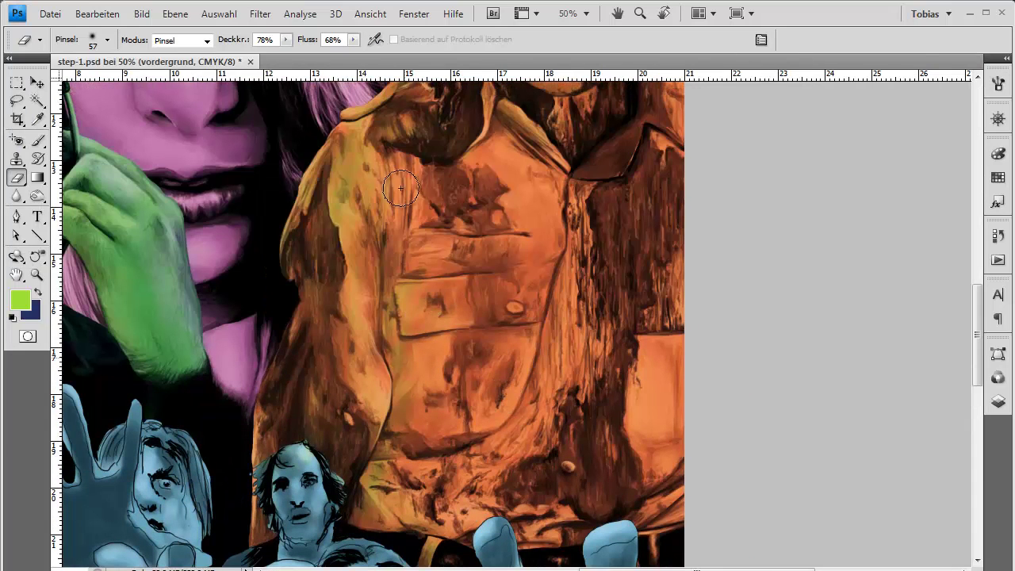
key(b)
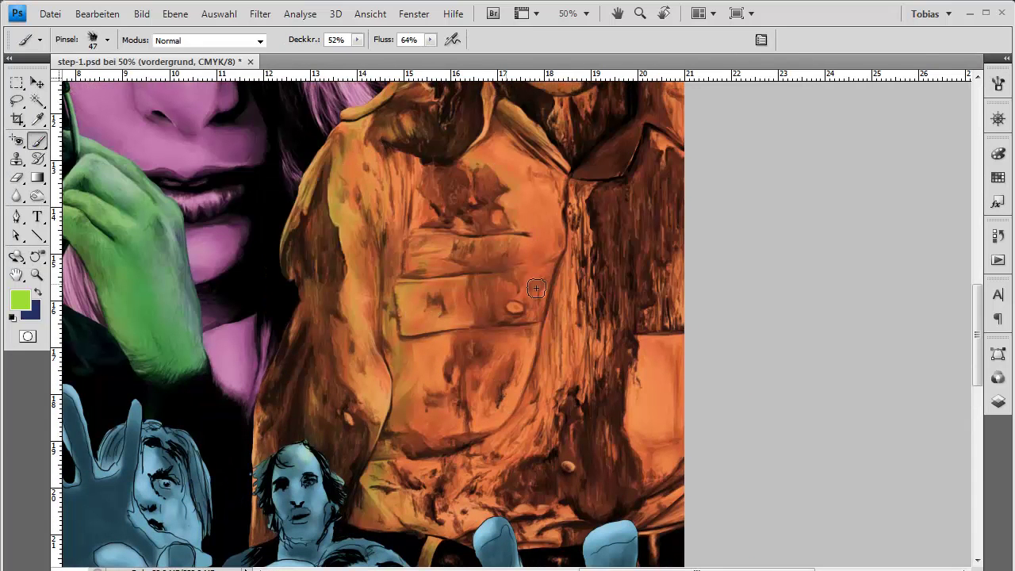
scroll(427, 419, up, 5)
scroll(427, 418, right, 1)
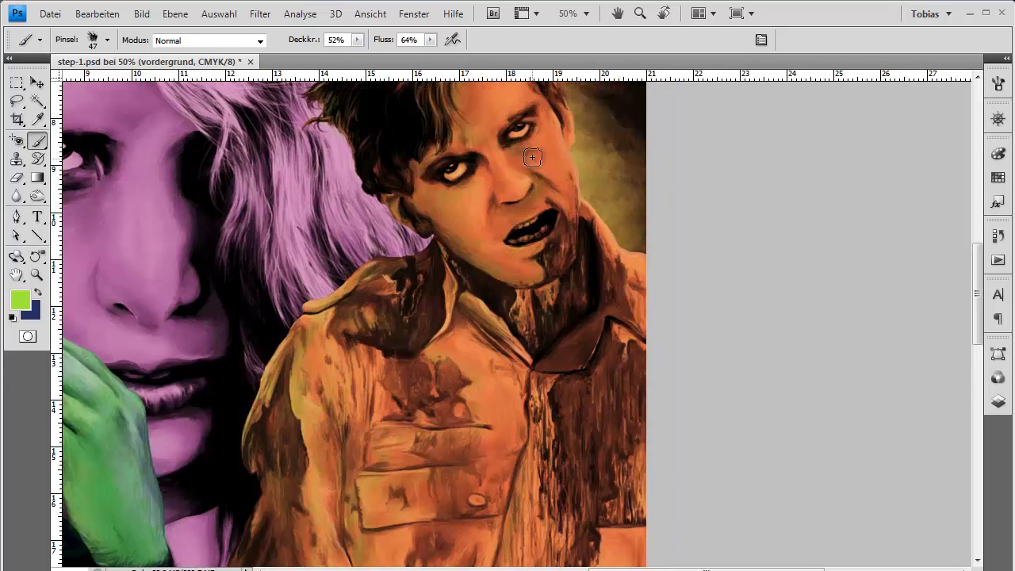
click(19, 181)
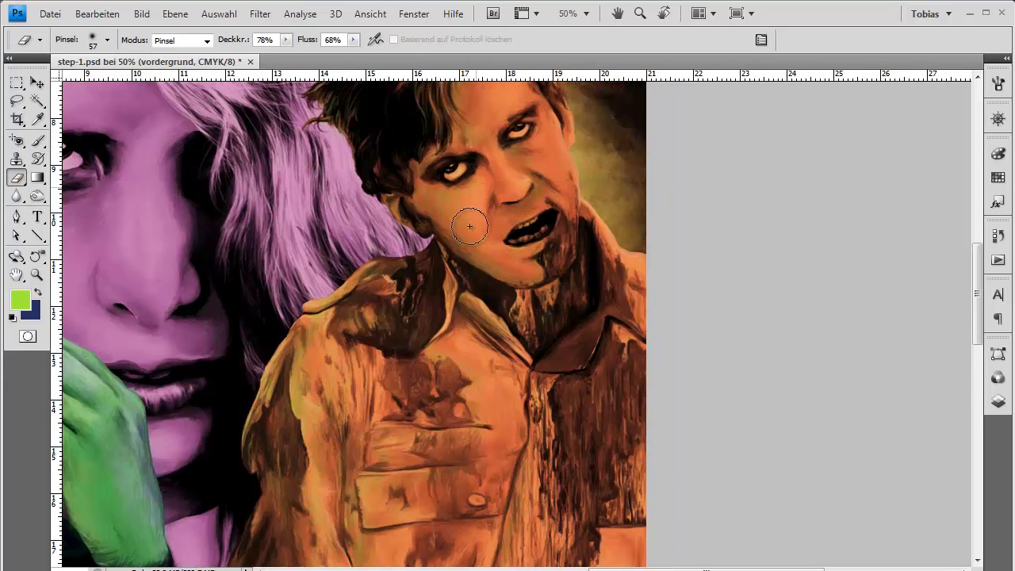
Step: Tint the shaded neck, cheek and open side of the orange zombie's shirt dark teal with the 47 px brush
click(43, 145)
drag(635, 269, 562, 287)
key(x)
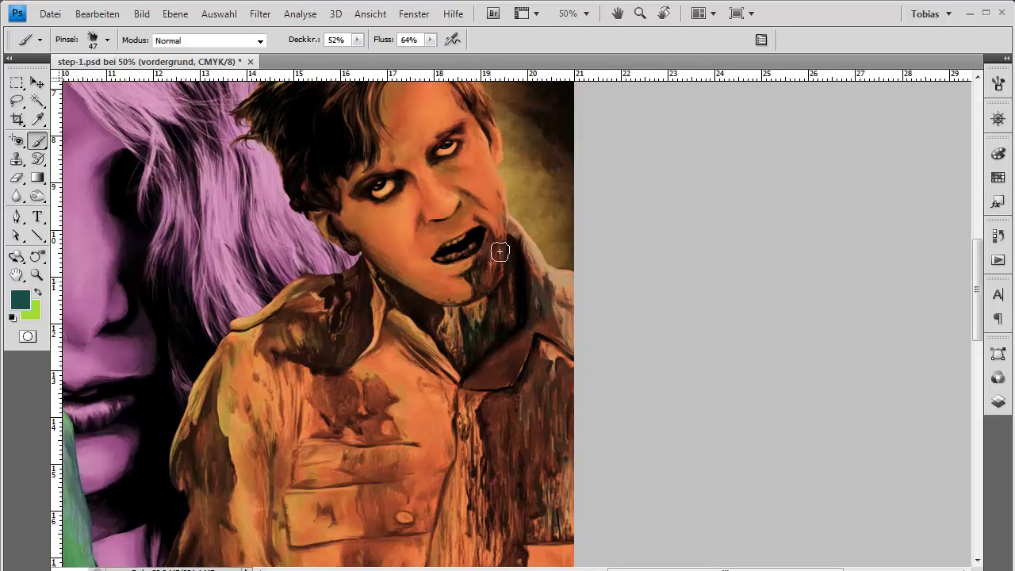
scroll(469, 154, up, 4)
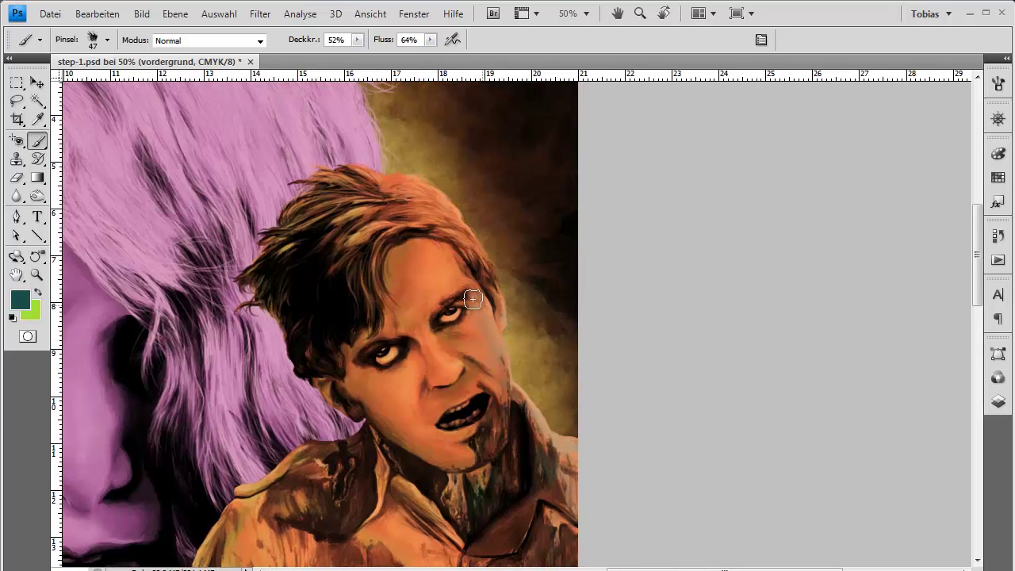
scroll(396, 286, down, 3)
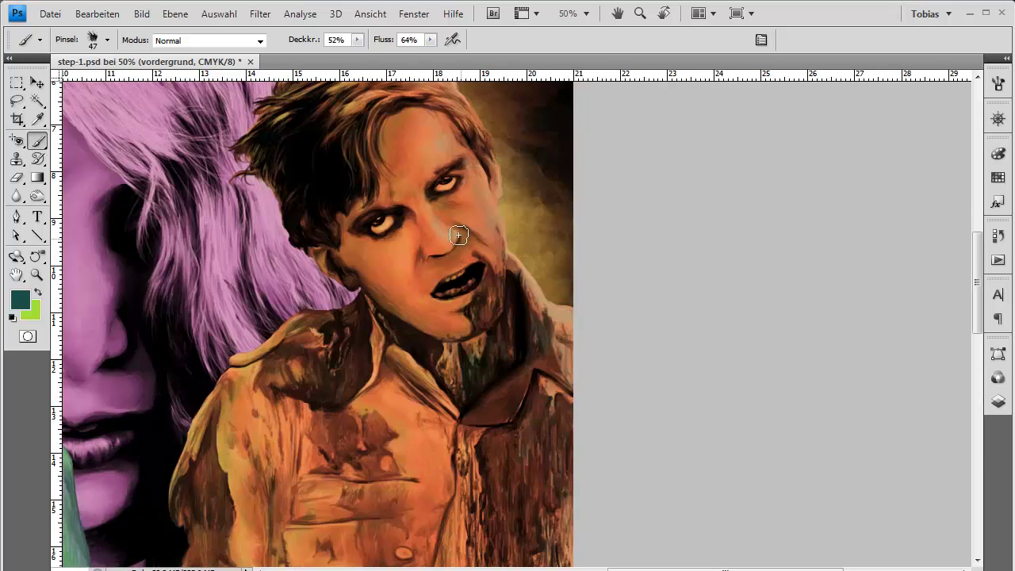
scroll(475, 164, down, 6)
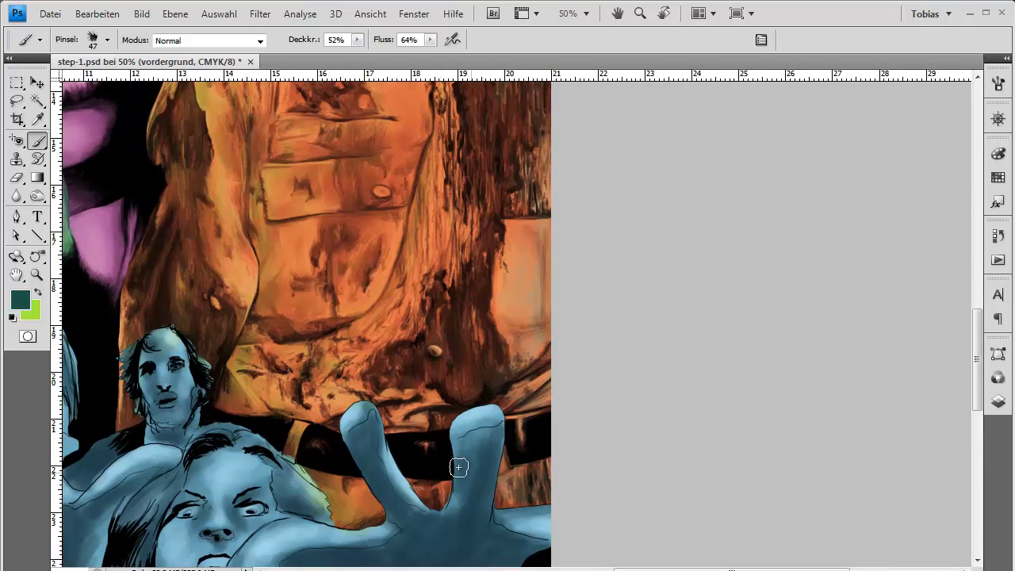
scroll(429, 384, up, 6)
Step: Erase excess teal tint from the orange zombie's face and collar area with the 57 px eraser
click(16, 179)
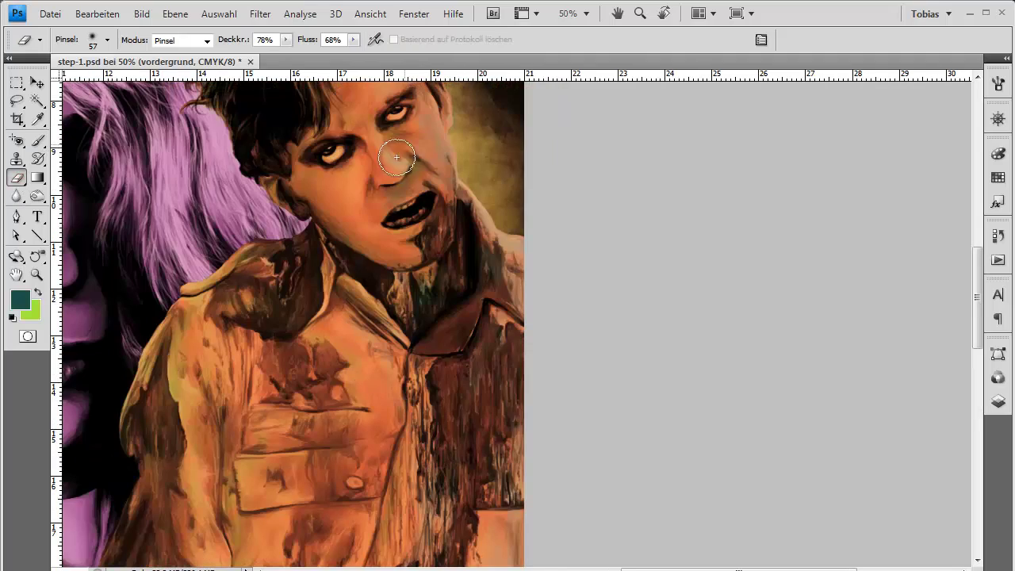
scroll(396, 188, up, 2)
scroll(436, 224, down, 2)
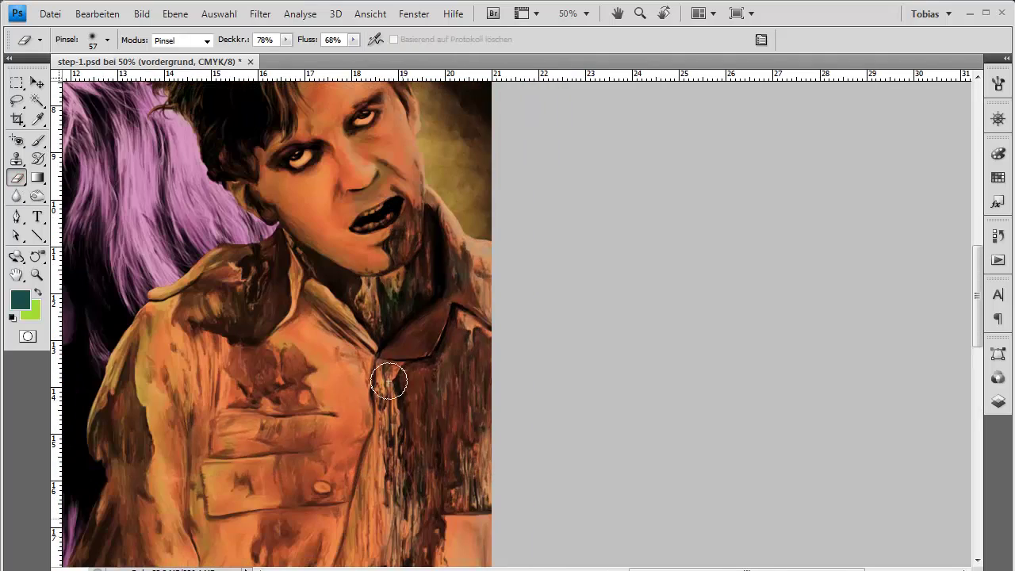
Step: Tint the woman's forehead, temple and cheek above the green zombie red with a 72 px brush
drag(275, 389, 439, 343)
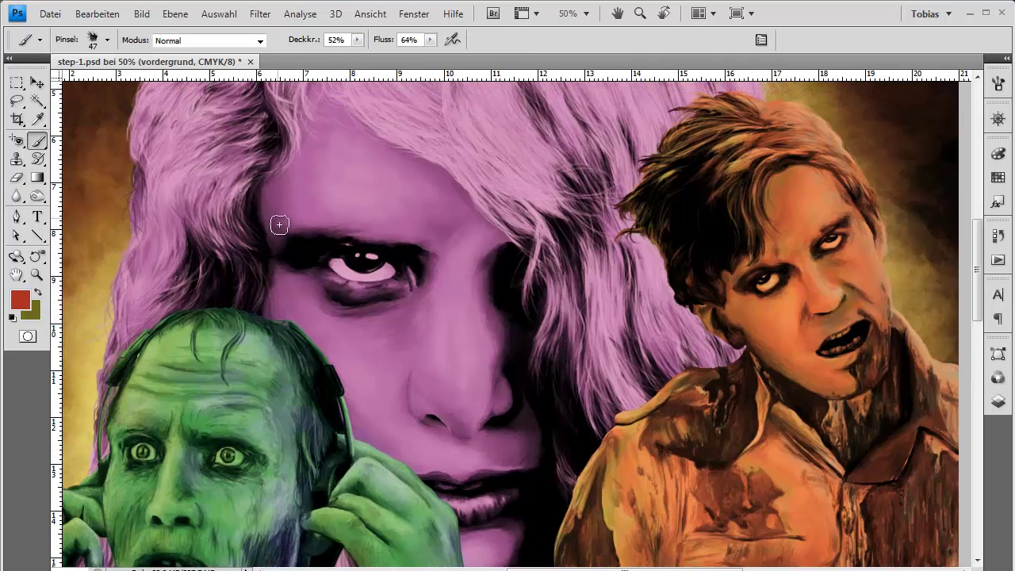
click(108, 40)
drag(83, 78, 89, 79)
drag(283, 232, 342, 129)
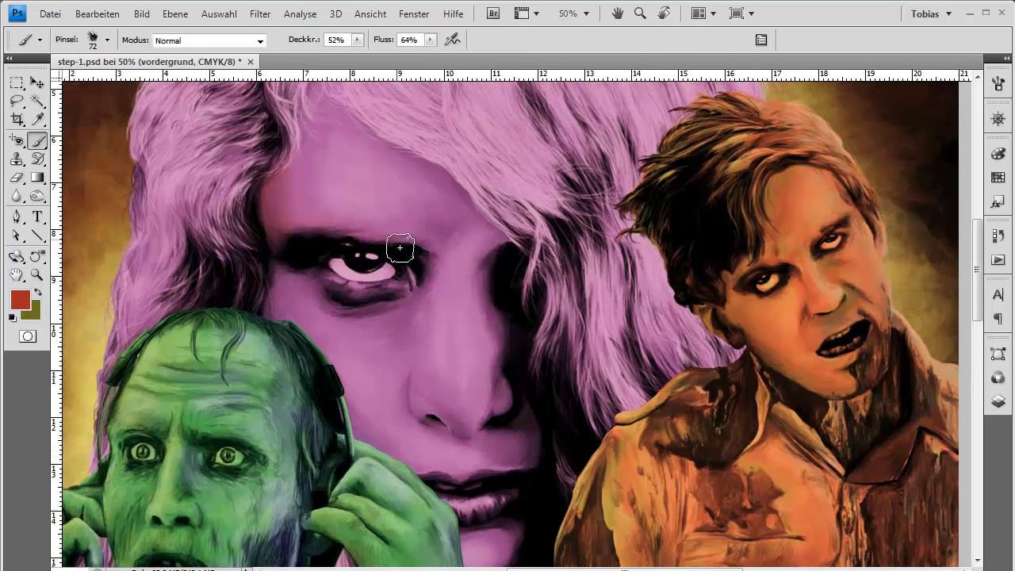
mouse_move(300, 206)
mouse_down()
mouse_move(312, 183)
mouse_move(369, 193)
mouse_move(291, 256)
mouse_move(334, 282)
mouse_move(272, 306)
mouse_move(282, 268)
mouse_move(326, 306)
mouse_move(354, 349)
mouse_move(385, 451)
mouse_move(281, 290)
mouse_up()
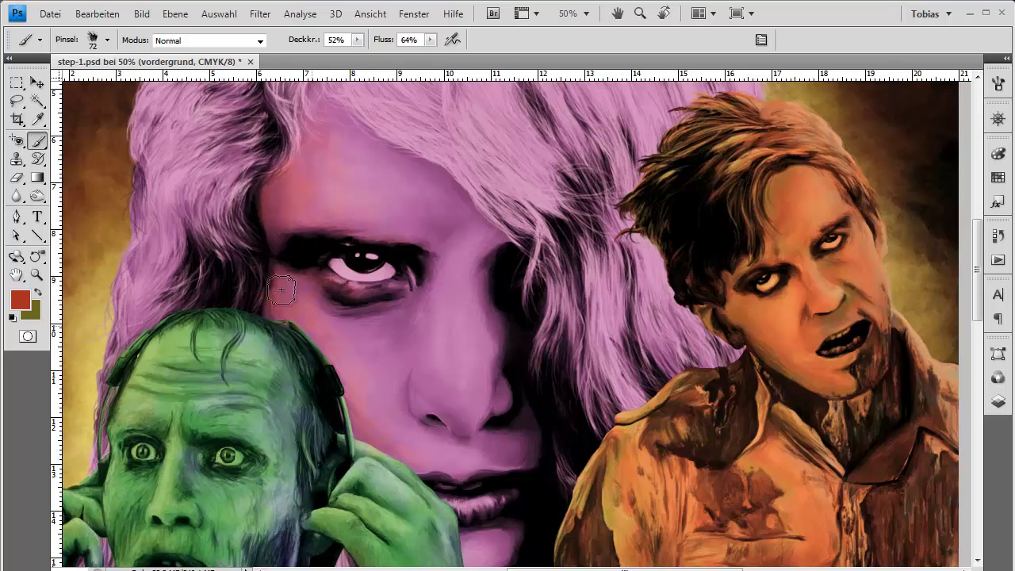
Step: Tint the woman's hair above the green zombie red, from the lower strands up to the parting
drag(206, 241, 391, 176)
drag(365, 324, 341, 493)
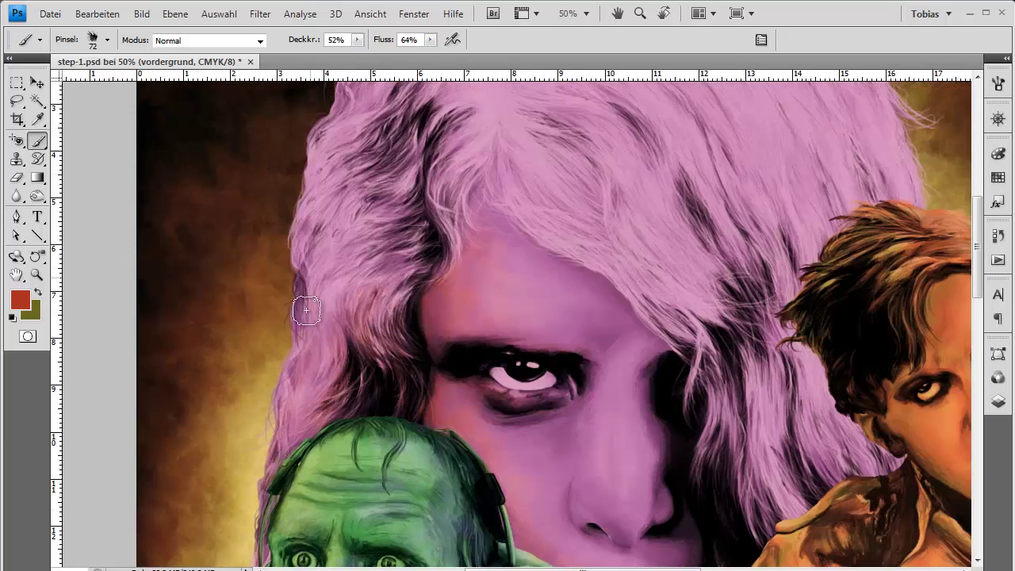
drag(396, 192, 328, 300)
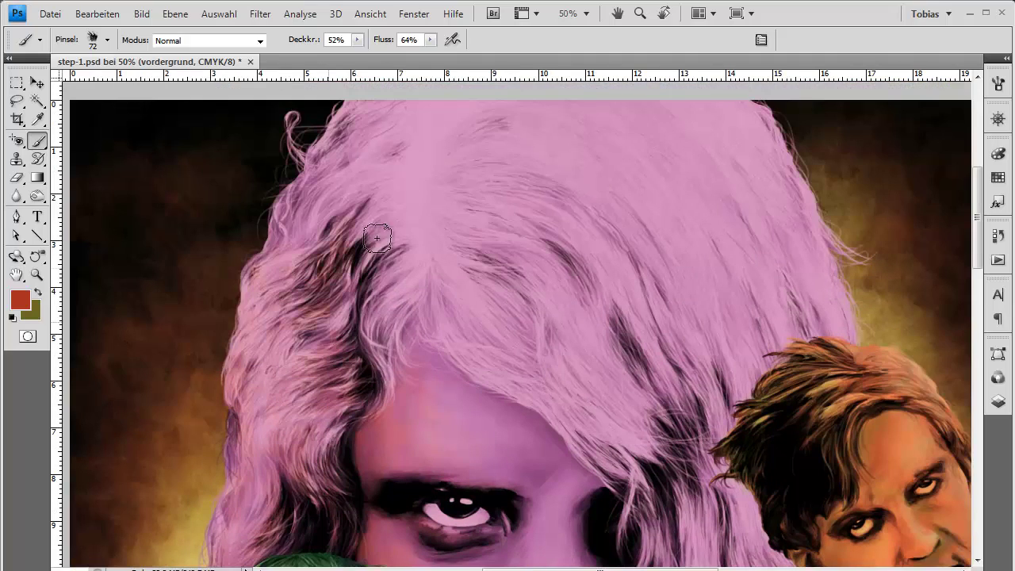
drag(325, 114, 319, 275)
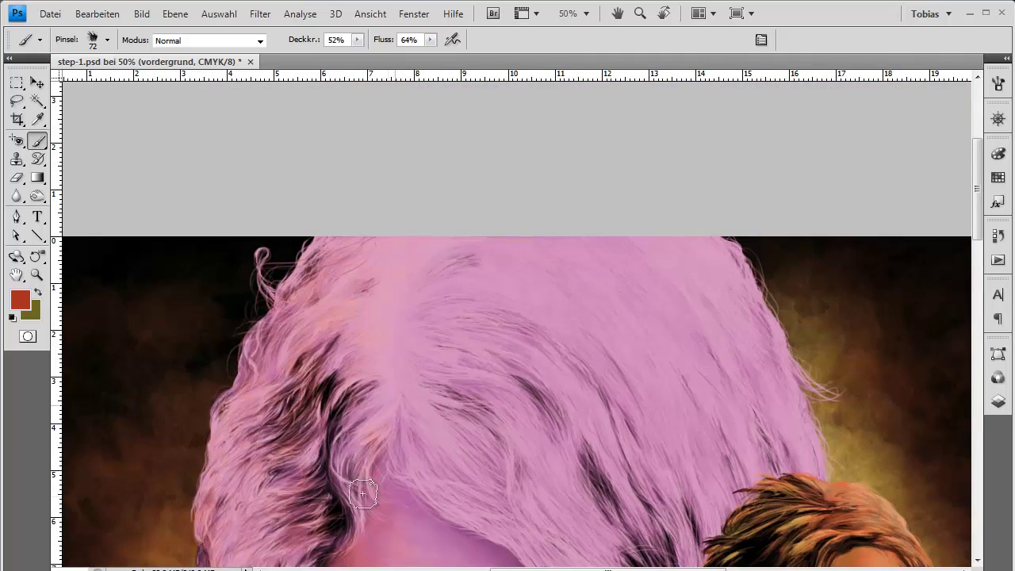
scroll(363, 495, down, 5)
scroll(479, 373, down, 2)
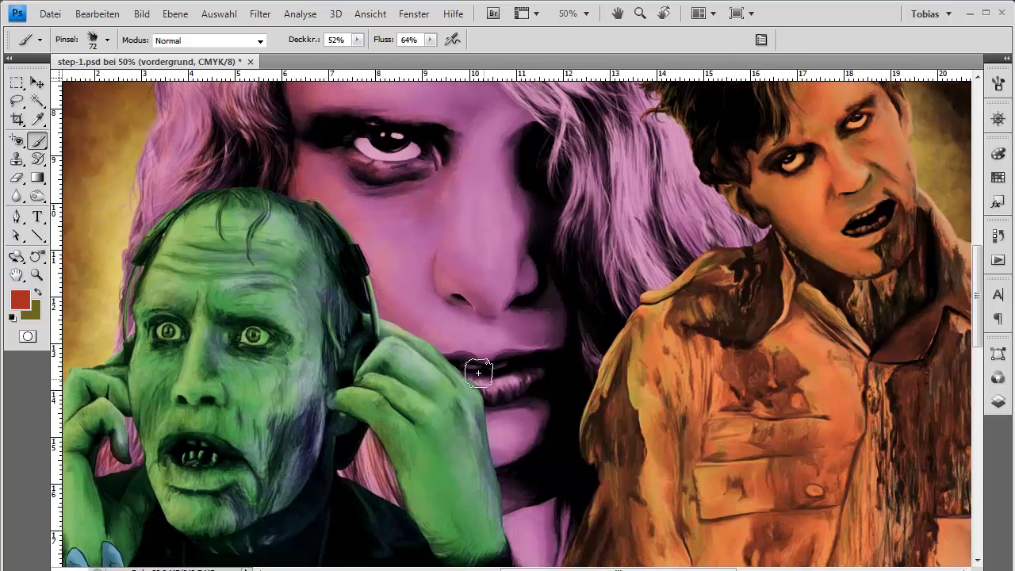
Step: Tint the shadowed side of the woman's nose, mouth and the dark hair strands beside it olive with the 72 px brush
drag(547, 303, 467, 442)
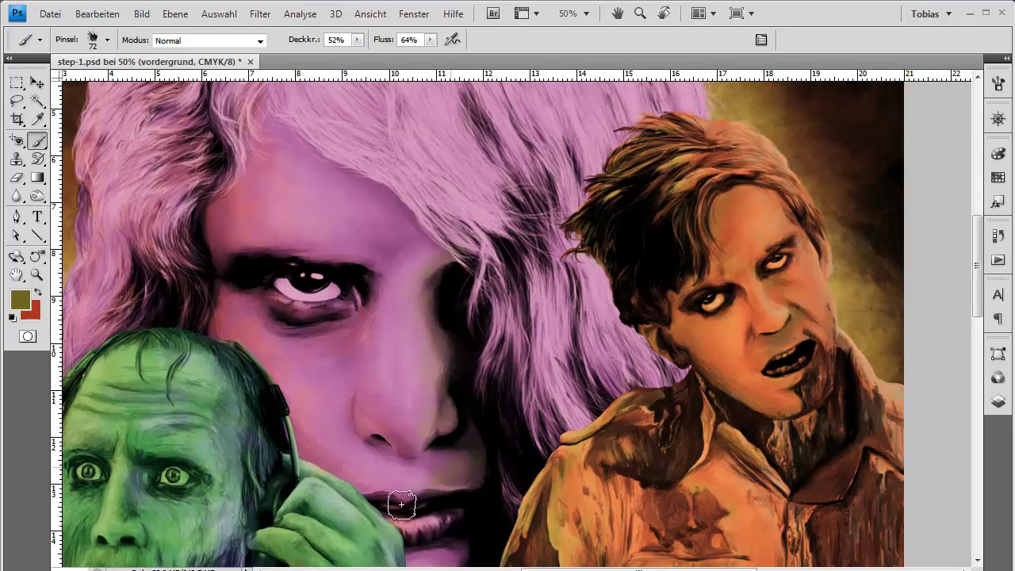
drag(494, 270, 491, 264)
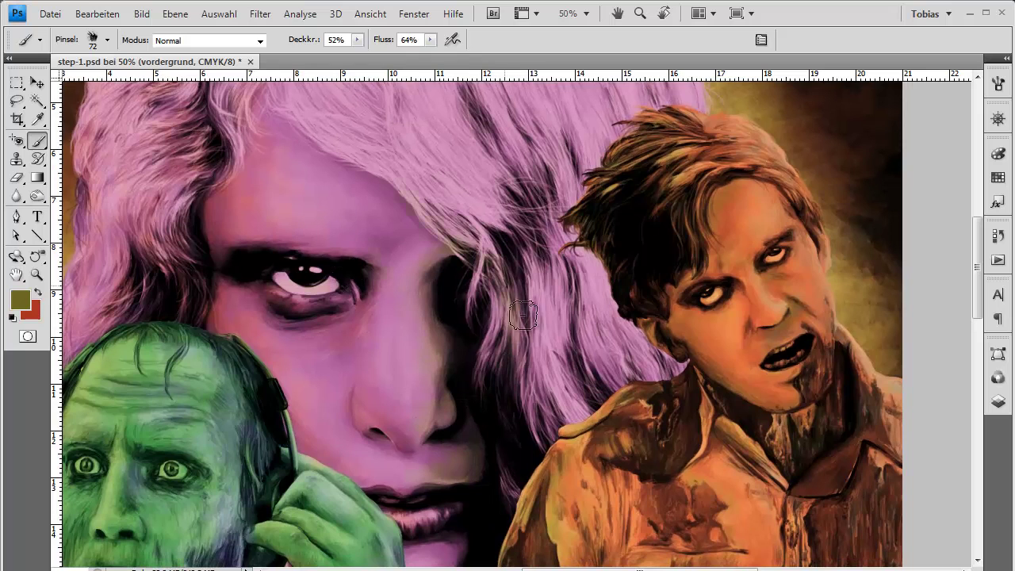
drag(518, 419, 534, 244)
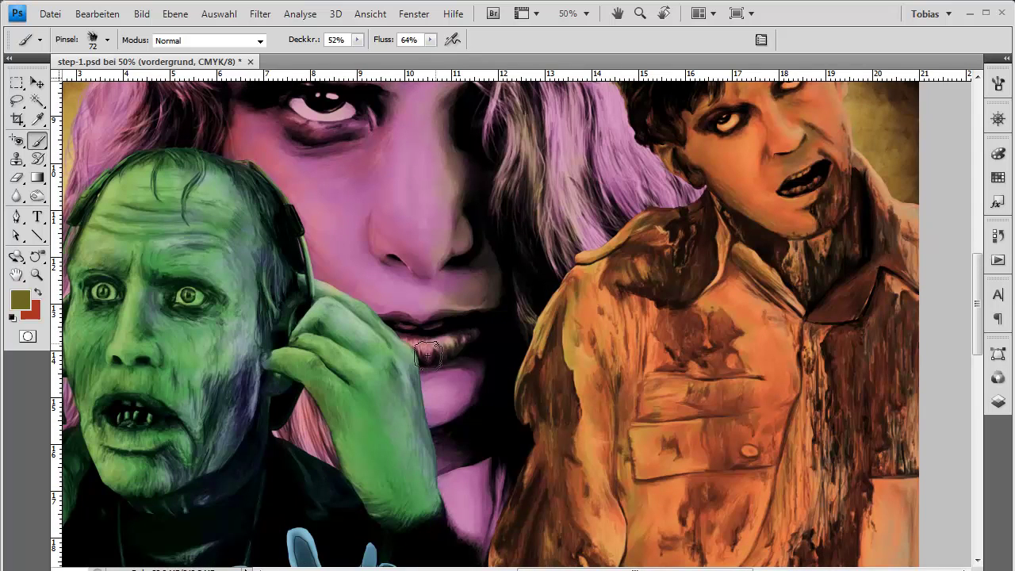
drag(408, 433, 439, 335)
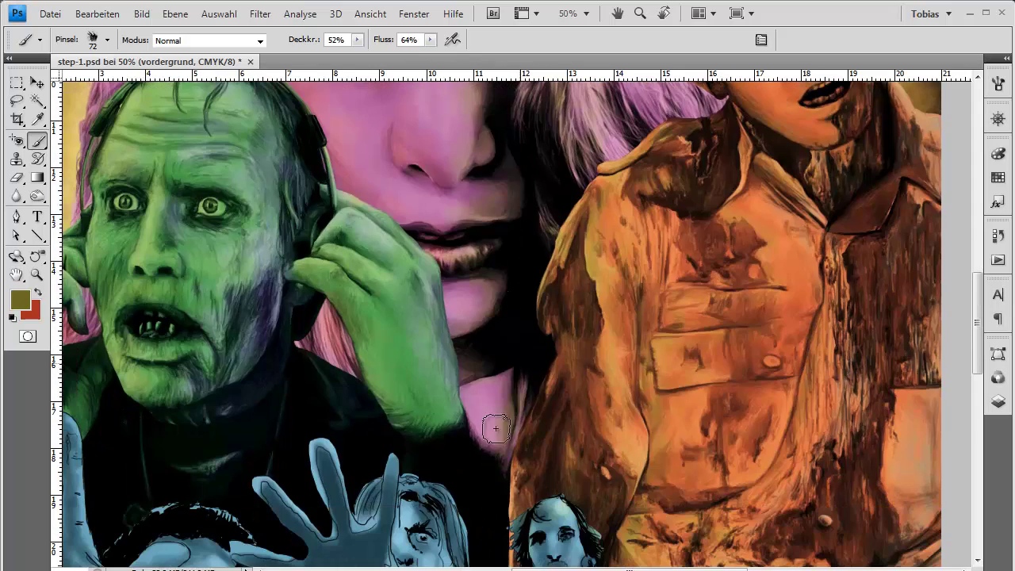
Step: Tint the woman's hair behind the orange zombie olive, continuing along its outer edge up to the crown
drag(500, 354, 357, 567)
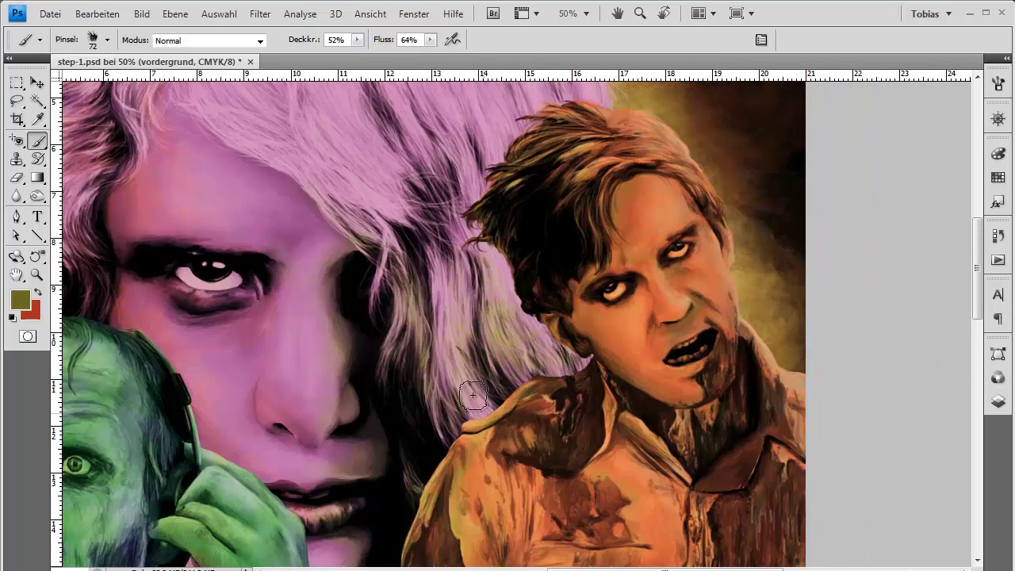
scroll(432, 154, up, 4)
scroll(526, 199, right, 1)
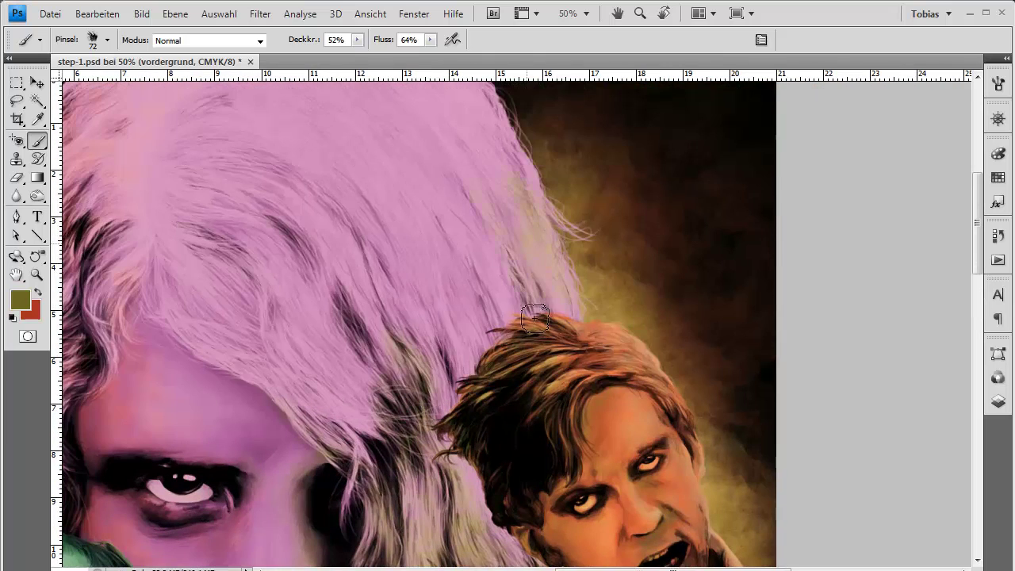
scroll(386, 139, up, 2)
scroll(386, 139, left, 1)
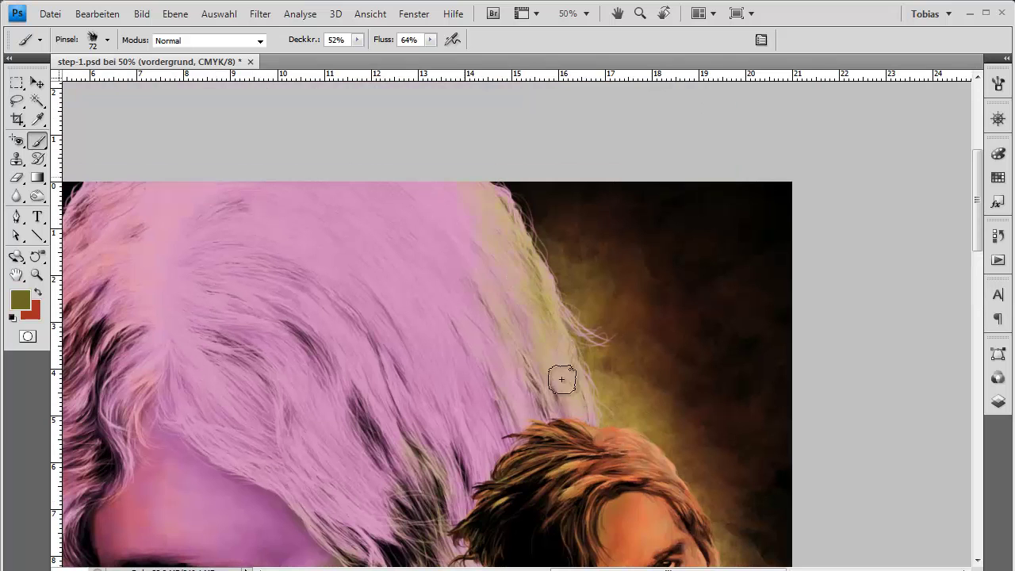
Step: Tint the woman's hair olive from the outer edge behind the orange zombie across the crown and down the front strands
mouse_move(562, 379)
mouse_down()
mouse_move(453, 275)
mouse_move(493, 370)
mouse_move(431, 199)
mouse_move(522, 394)
mouse_move(360, 339)
mouse_move(405, 438)
mouse_move(306, 199)
mouse_up()
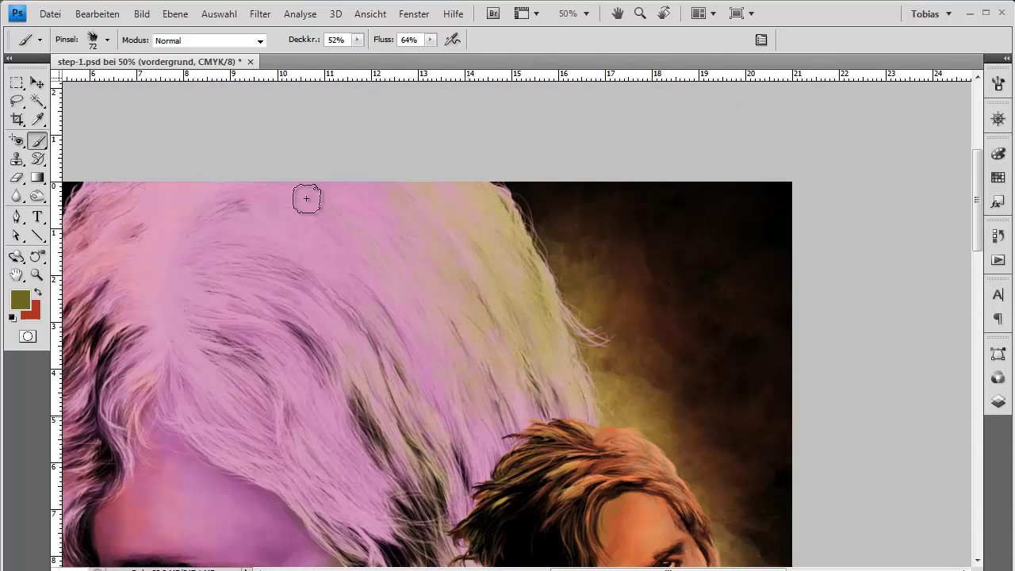
scroll(361, 448, down, 4)
scroll(415, 276, left, 2)
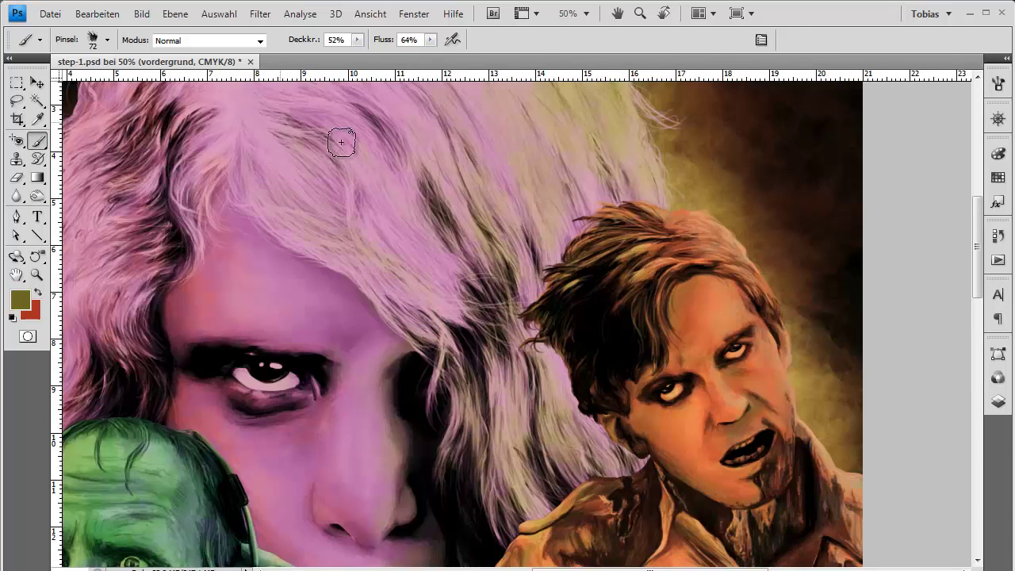
scroll(329, 175, up, 3)
scroll(329, 175, left, 1)
Step: Erase excess tint from the woman's hair and face with a 112 px eraser
click(11, 179)
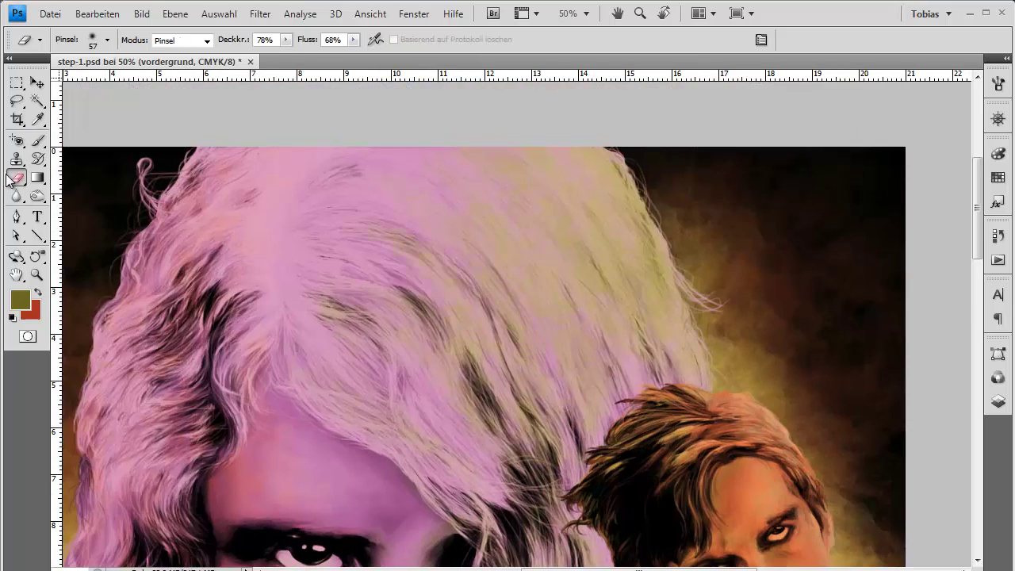
click(106, 40)
drag(32, 86, 47, 85)
mouse_move(408, 320)
mouse_down()
mouse_move(526, 281)
mouse_move(658, 275)
mouse_move(457, 379)
mouse_move(441, 277)
mouse_up()
scroll(458, 379, down, 5)
scroll(458, 379, left, 2)
drag(529, 541, 485, 416)
Step: Add a new layer named schatten directly above the night group
click(369, 13)
click(393, 176)
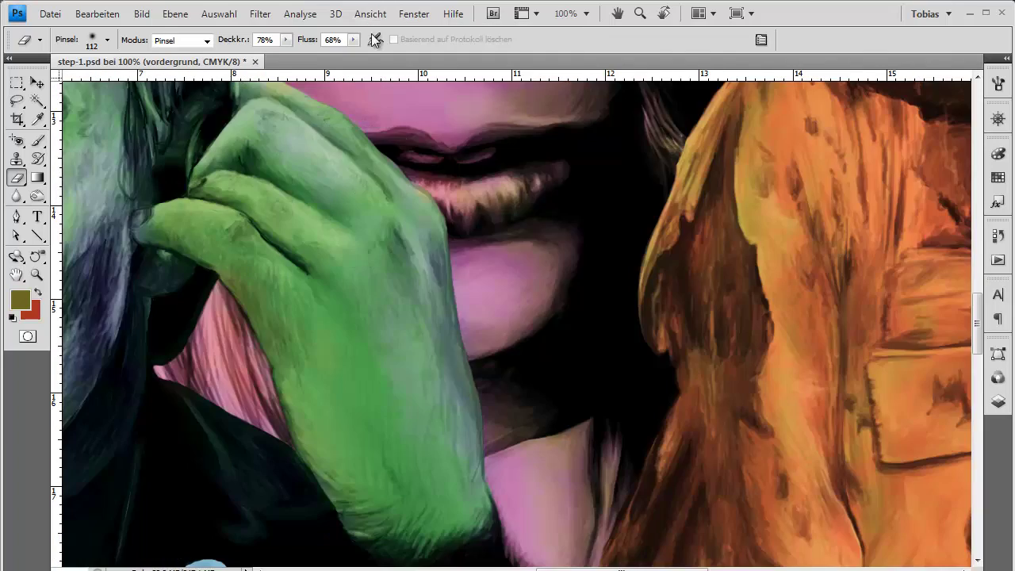
click(370, 13)
click(389, 193)
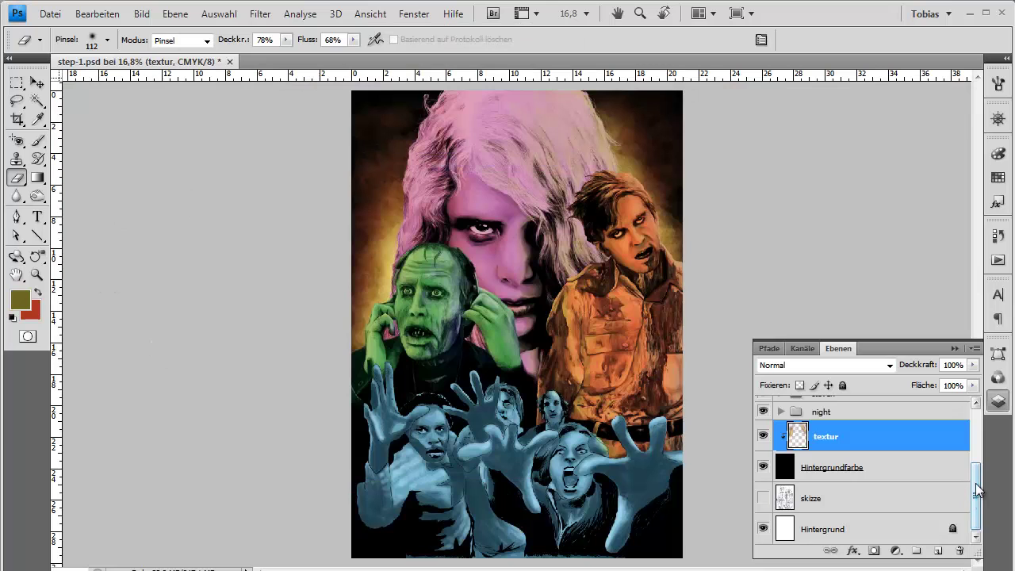
scroll(978, 492, up, 2)
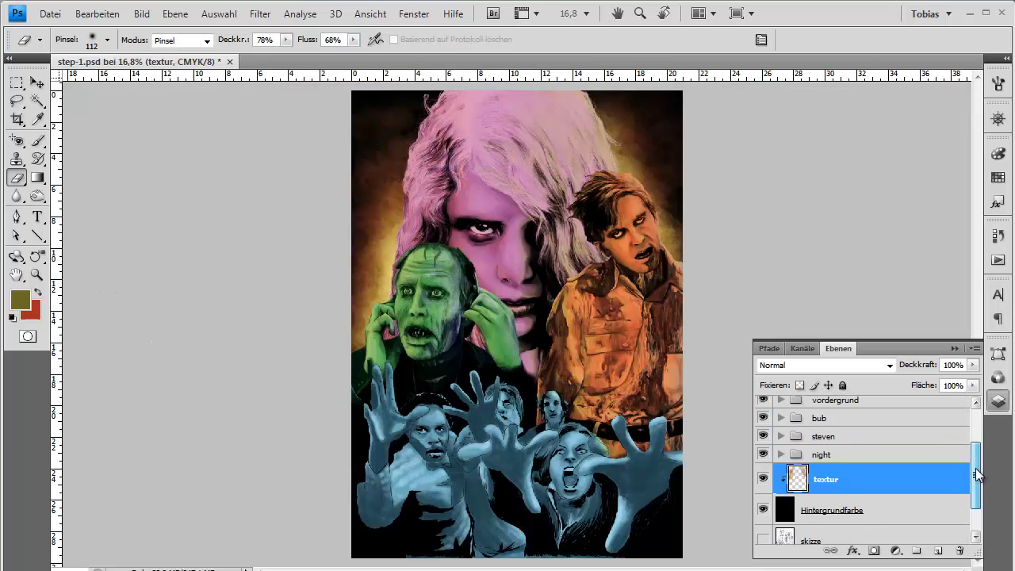
click(871, 473)
click(976, 351)
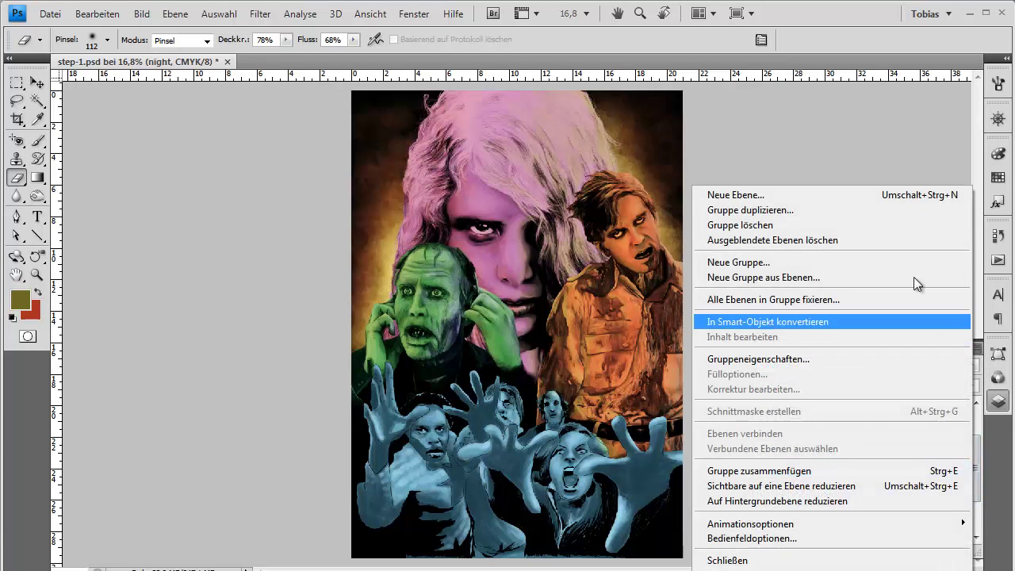
click(798, 199)
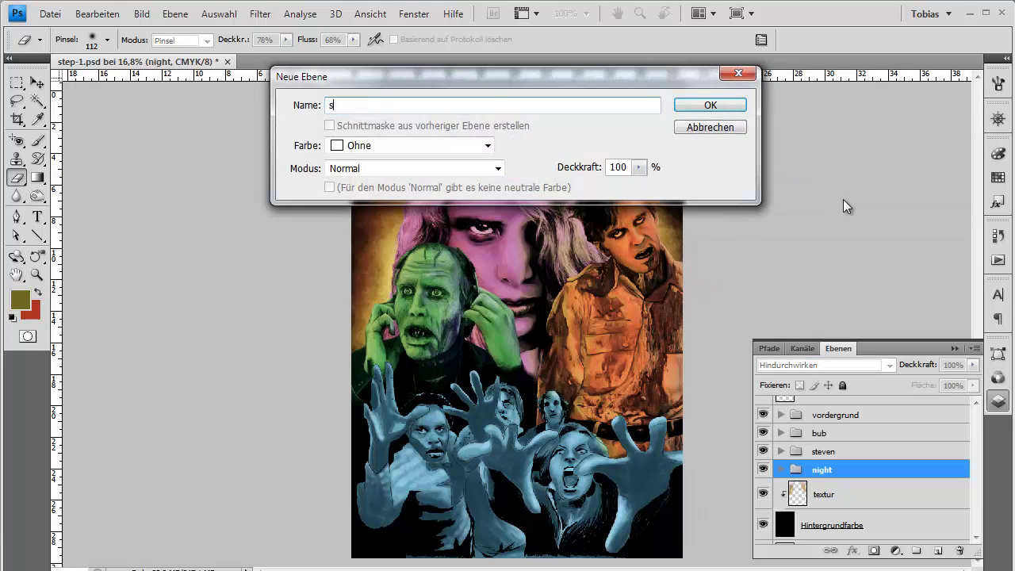
text(schatten)
key(Return)
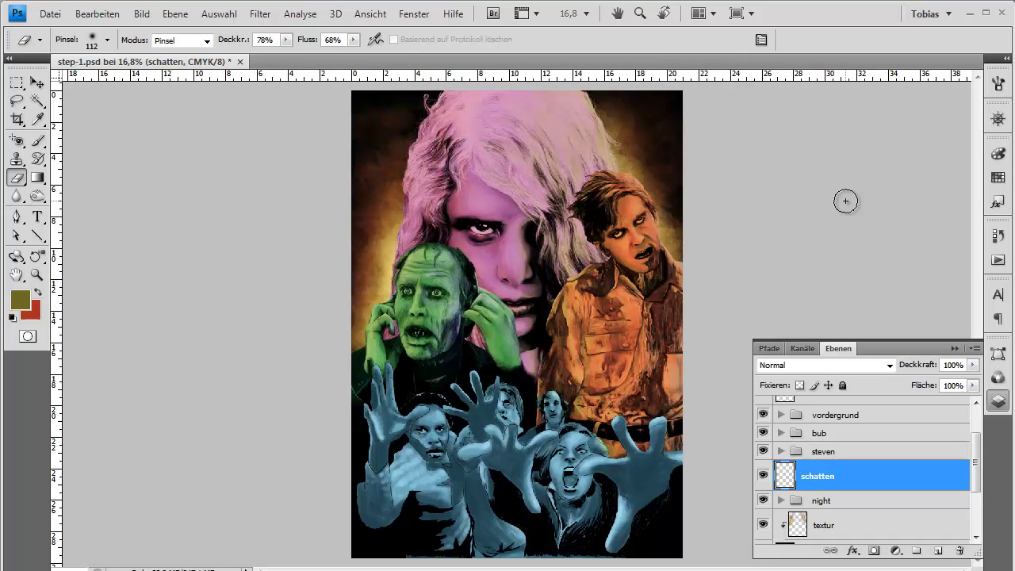
Step: Load a round brush preset, set its opacity to 65% and flow to 66%, and enable Andere Einstellungen
click(38, 142)
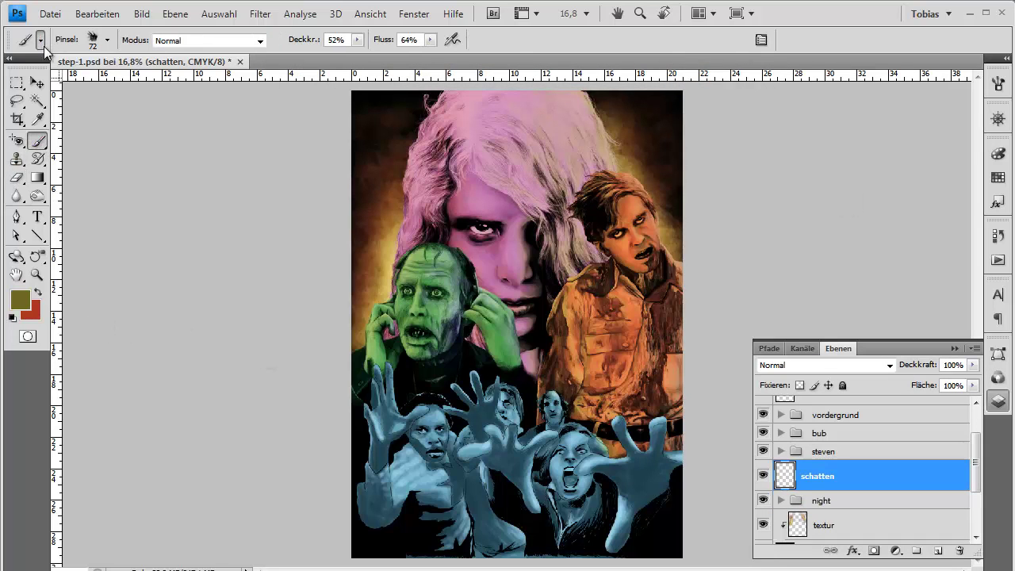
click(41, 44)
mouse_move(183, 133)
mouse_down()
mouse_move(183, 75)
mouse_move(179, 139)
mouse_up()
click(143, 125)
click(108, 41)
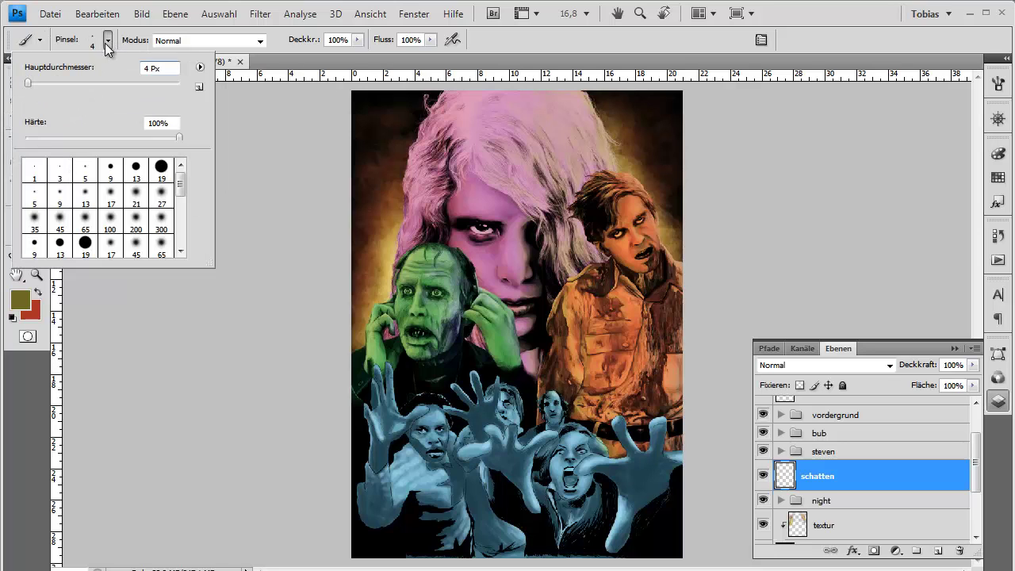
click(358, 41)
drag(429, 46, 411, 63)
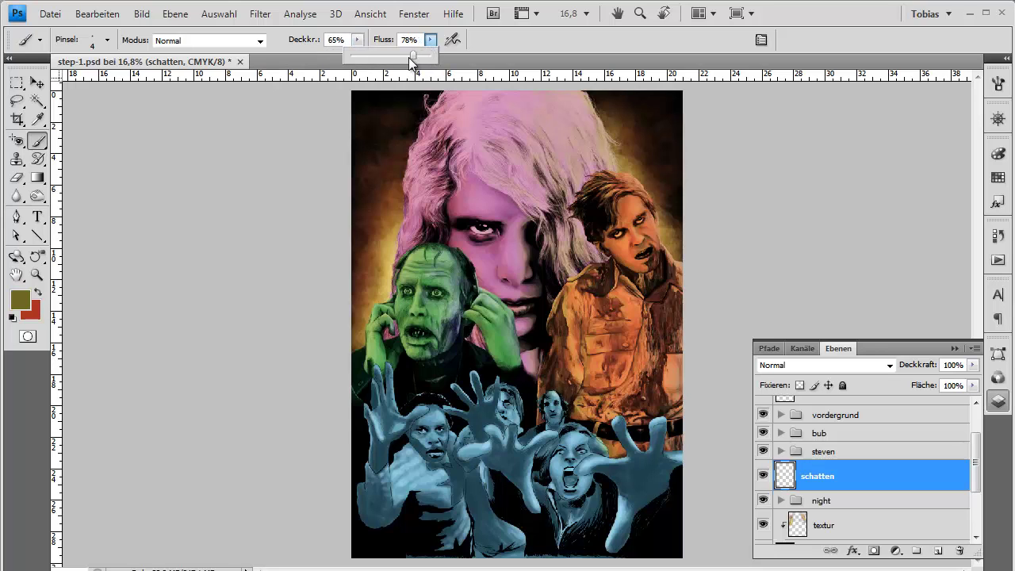
click(998, 84)
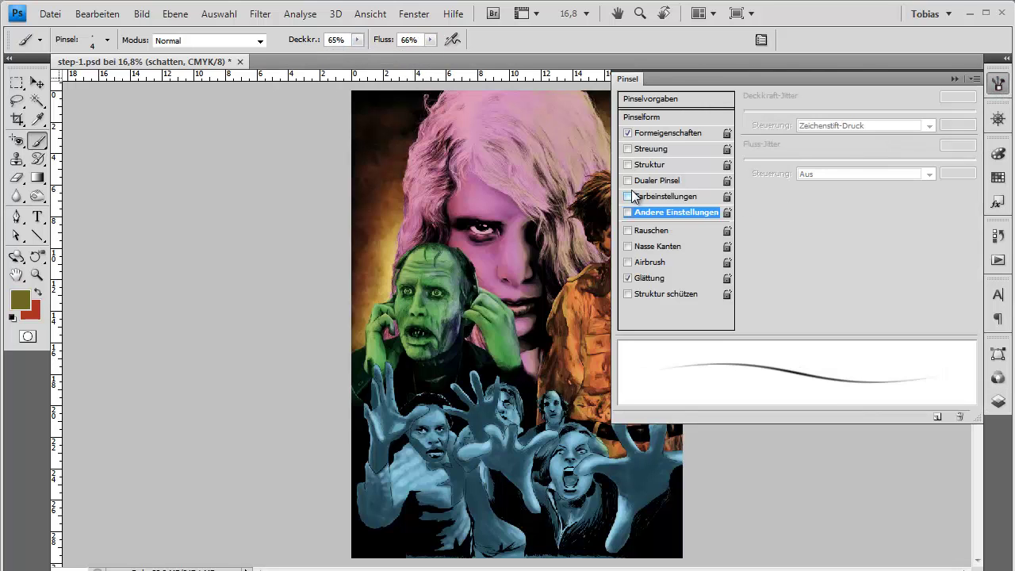
click(628, 213)
click(954, 79)
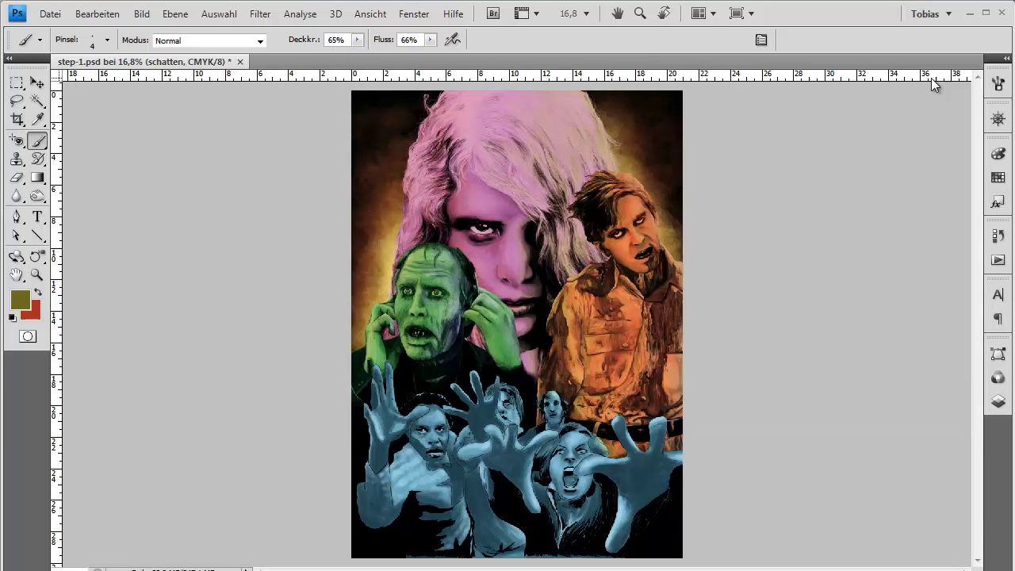
Step: Set the foreground colour to black and the brush to a 197 px diameter with 0% hardness
click(27, 304)
drag(597, 317, 703, 410)
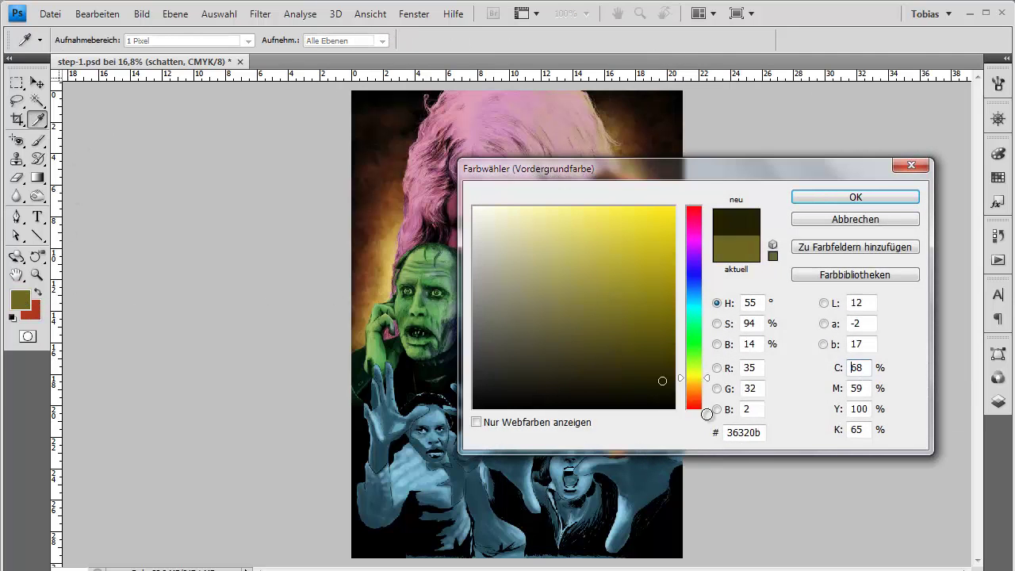
click(846, 203)
click(108, 39)
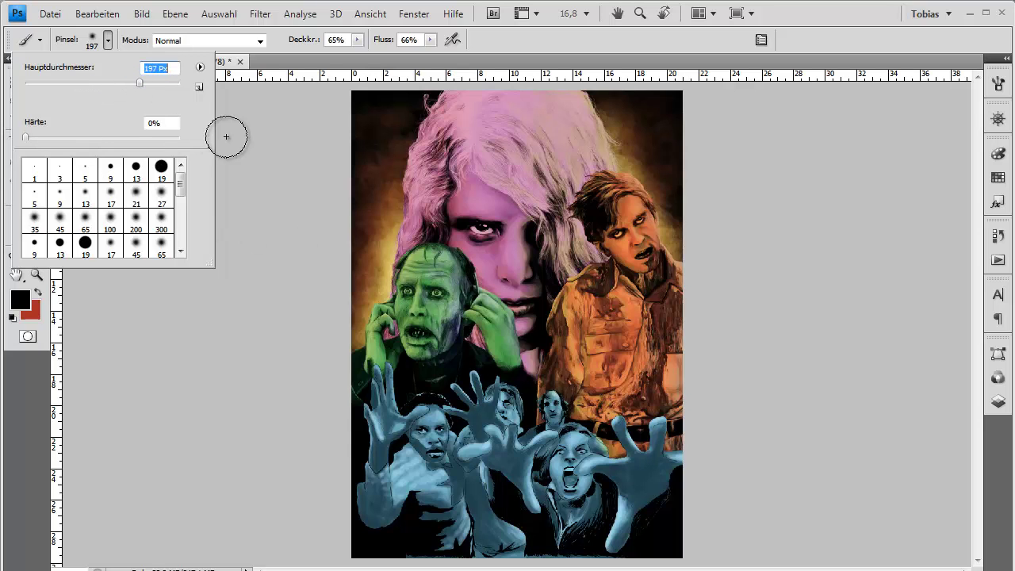
Step: Paint black shadows with an 81 px brush on the woman's hair and neck around the green zombie's hands
click(36, 275)
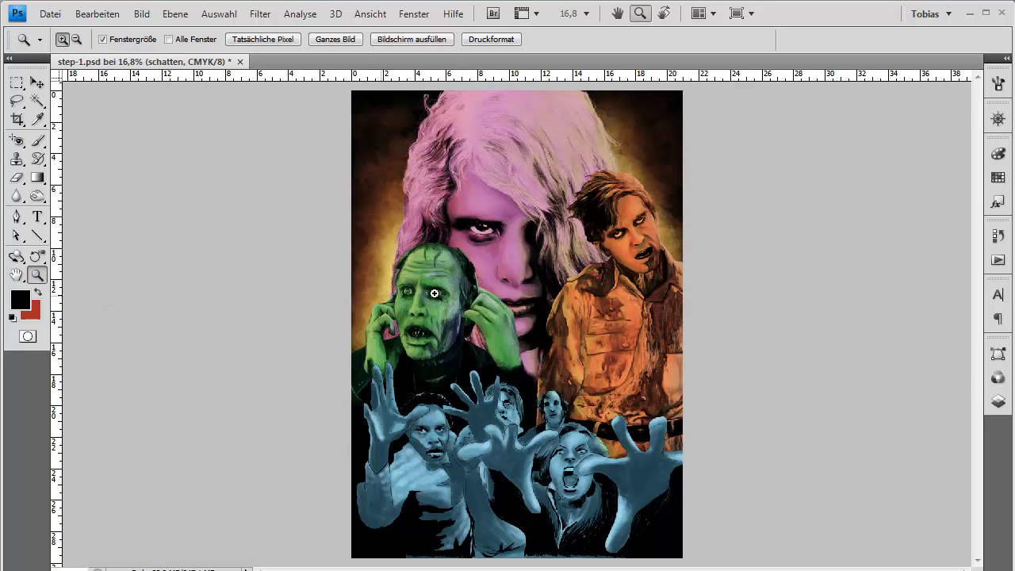
click(484, 311)
click(420, 309)
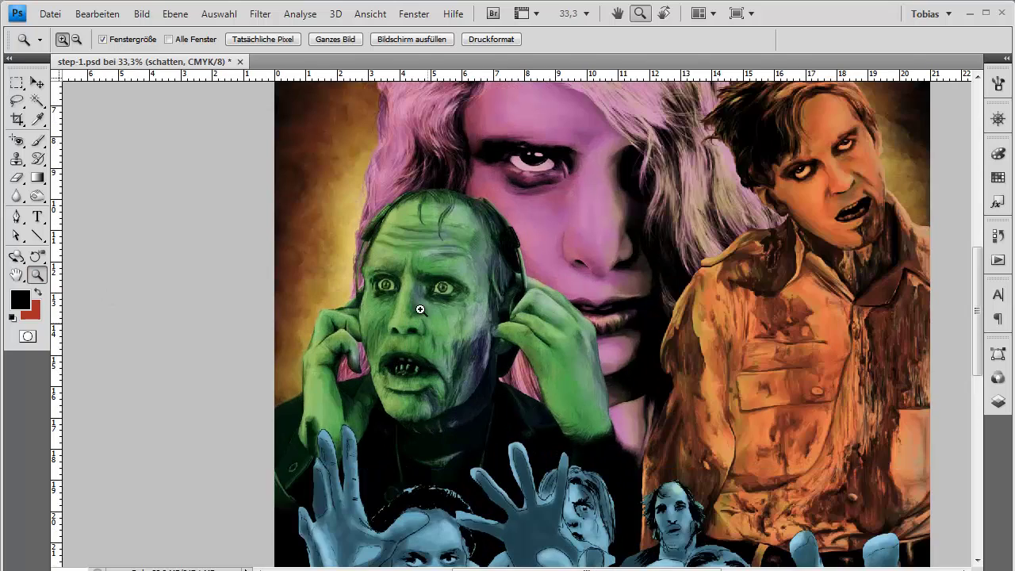
click(511, 319)
click(37, 137)
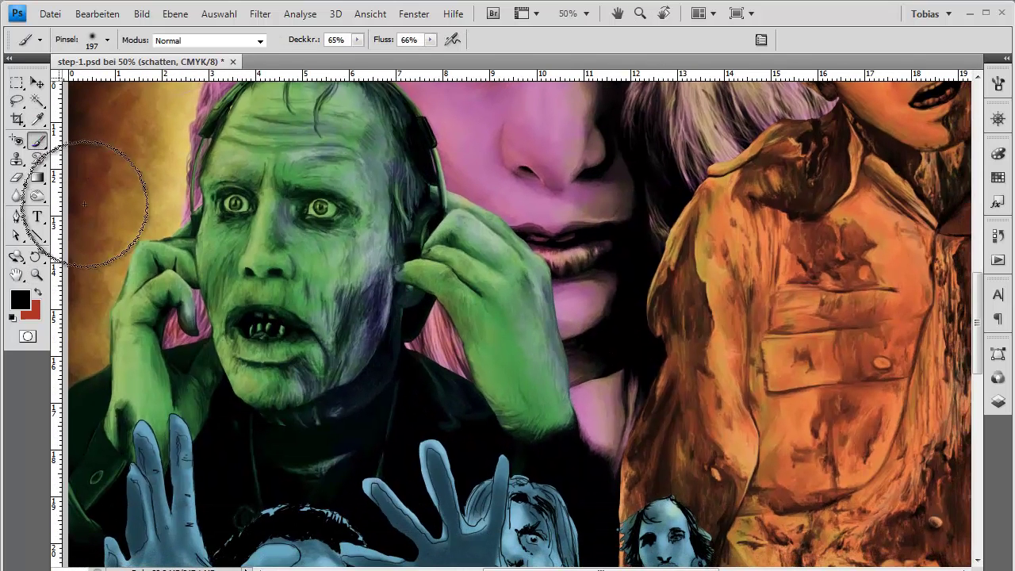
click(107, 40)
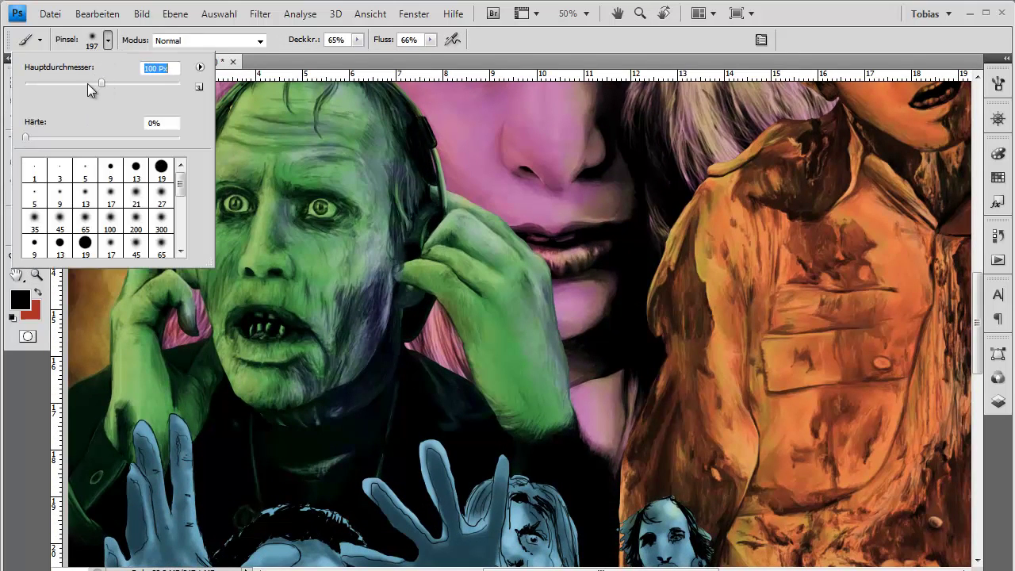
mouse_move(169, 350)
mouse_down()
mouse_move(168, 310)
mouse_move(158, 338)
mouse_move(174, 281)
mouse_move(158, 311)
mouse_move(168, 364)
mouse_move(157, 325)
mouse_move(165, 343)
mouse_move(216, 326)
mouse_move(209, 343)
mouse_move(159, 346)
mouse_move(182, 345)
mouse_move(181, 286)
mouse_move(189, 282)
mouse_move(202, 310)
mouse_move(204, 290)
mouse_move(183, 260)
mouse_move(209, 201)
mouse_move(189, 236)
mouse_up()
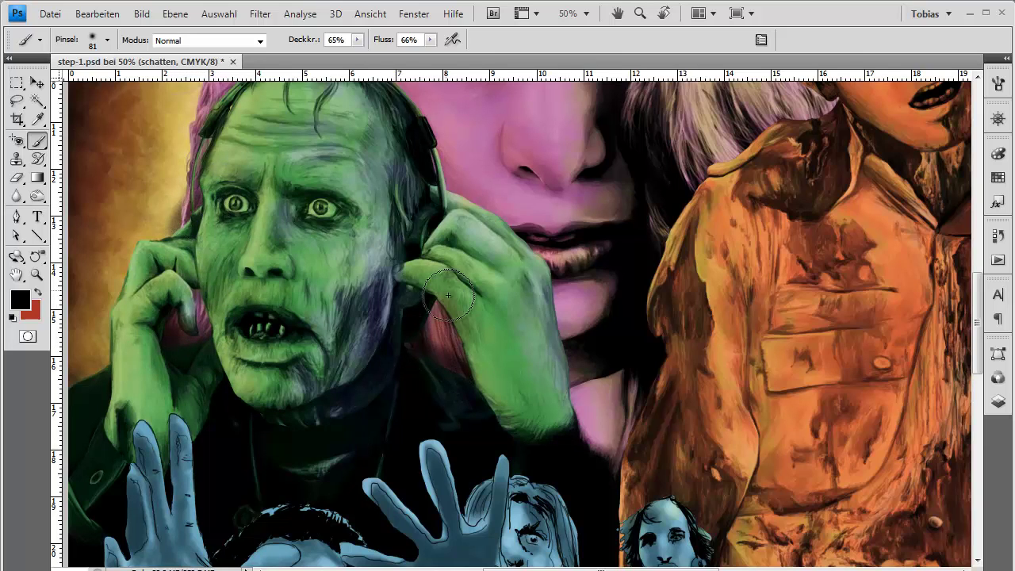
mouse_move(559, 440)
mouse_down()
mouse_move(583, 455)
mouse_move(610, 404)
mouse_move(565, 349)
mouse_move(586, 333)
mouse_up()
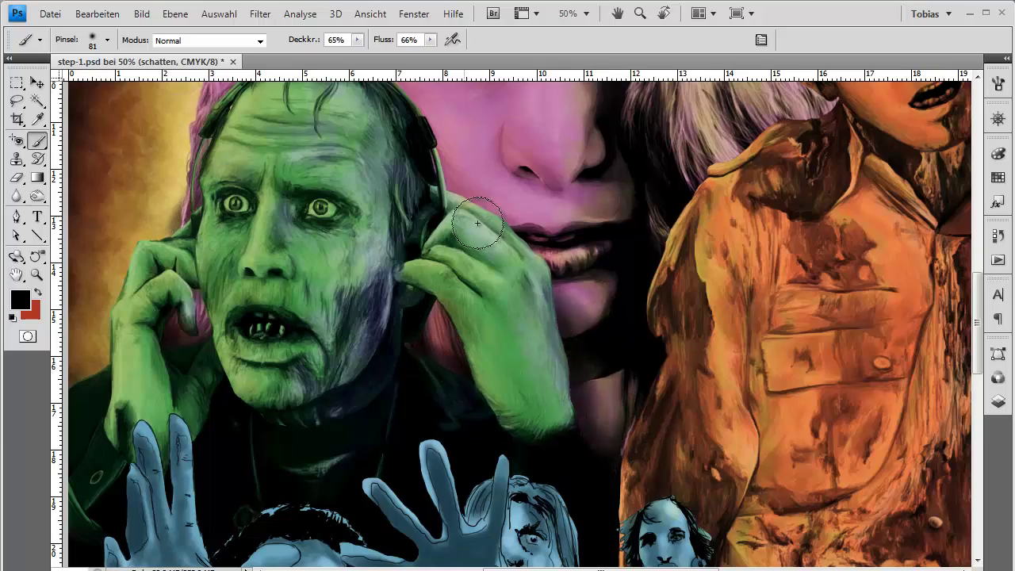
Step: Lower the brush opacity to 29% and shade the woman behind the green zombie's fingers and the orange zombie's shoulder and head
key(2)
key(9)
drag(483, 222, 457, 195)
mouse_move(452, 238)
mouse_down()
mouse_move(396, 215)
mouse_move(420, 230)
mouse_up()
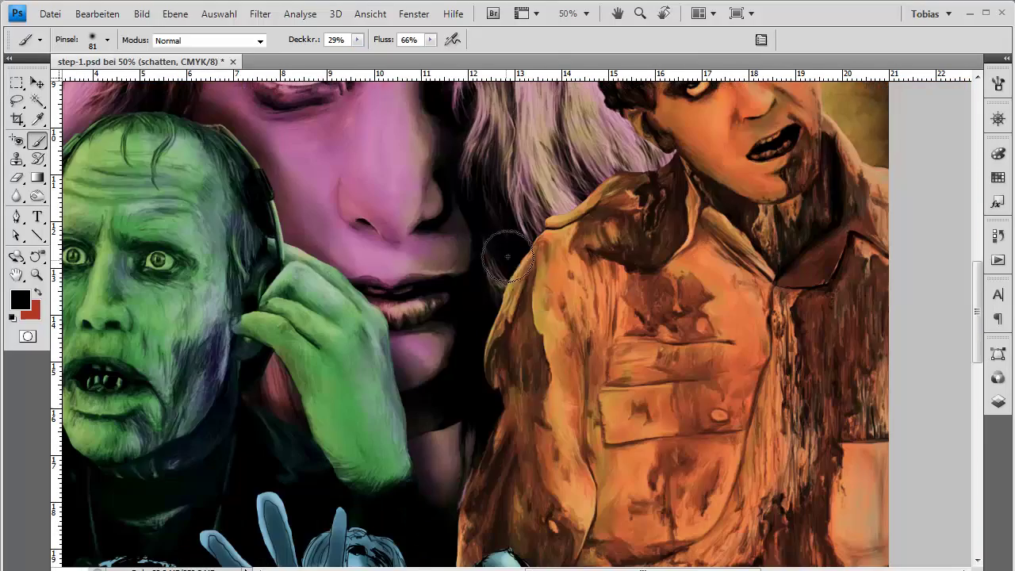
mouse_move(508, 256)
mouse_down()
mouse_move(571, 202)
mouse_move(532, 159)
mouse_up()
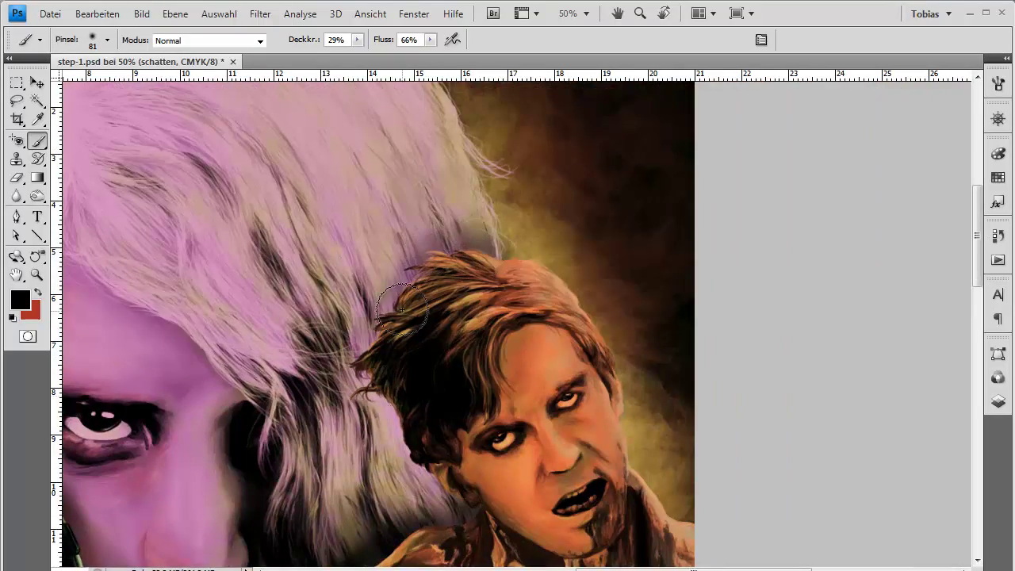
Step: On the ausbesserungen layer, burn the stray pink edge beside the orange zombie's sleeve with the range set to Lichter
key(e)
scroll(155, 98, down, 5)
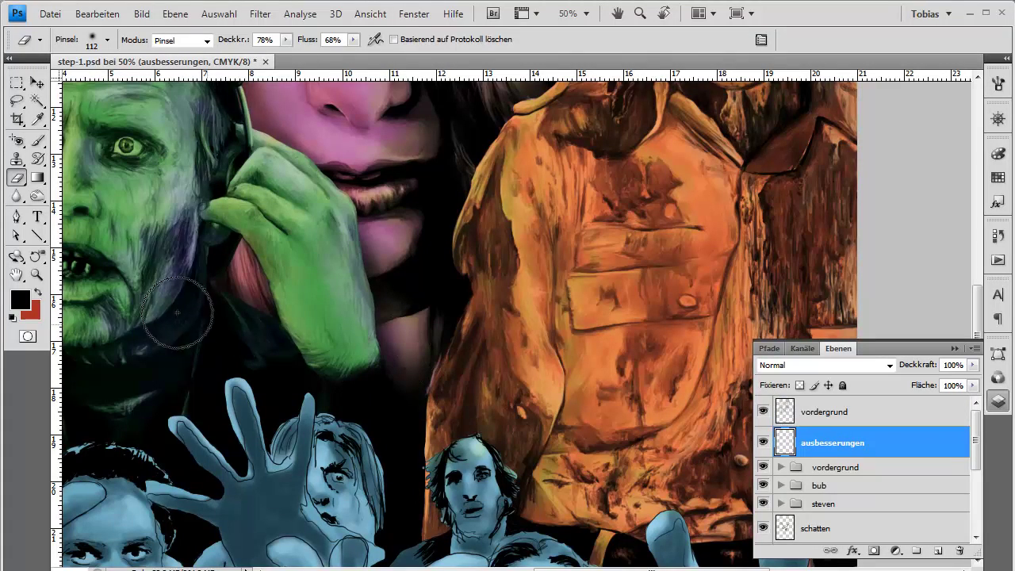
click(32, 273)
click(445, 374)
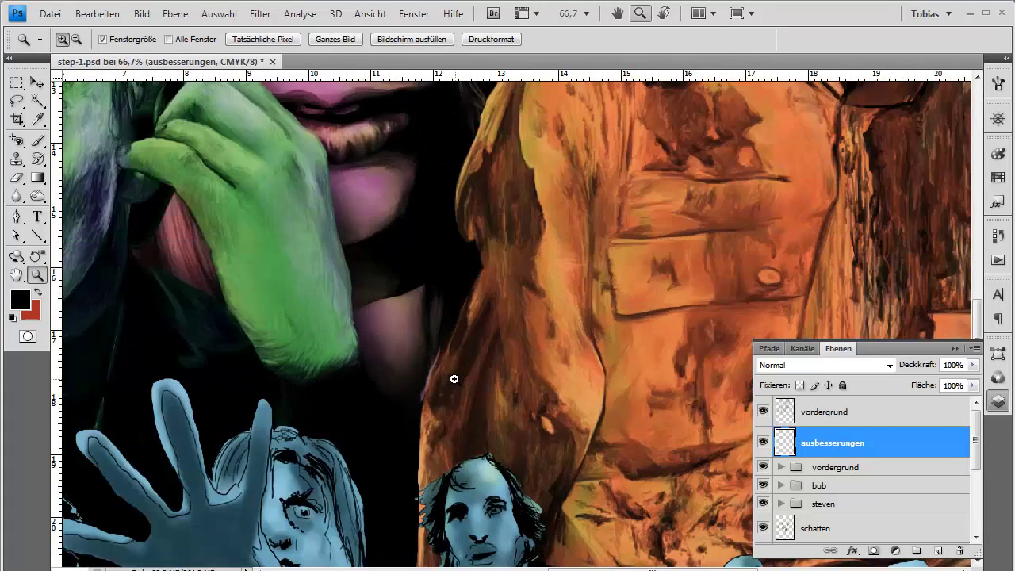
click(442, 381)
click(437, 384)
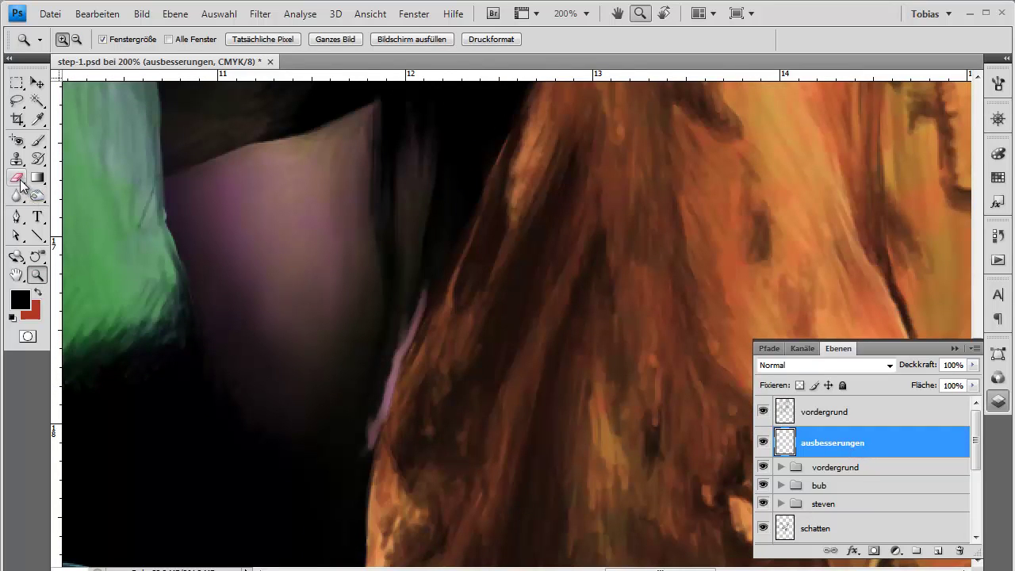
click(37, 198)
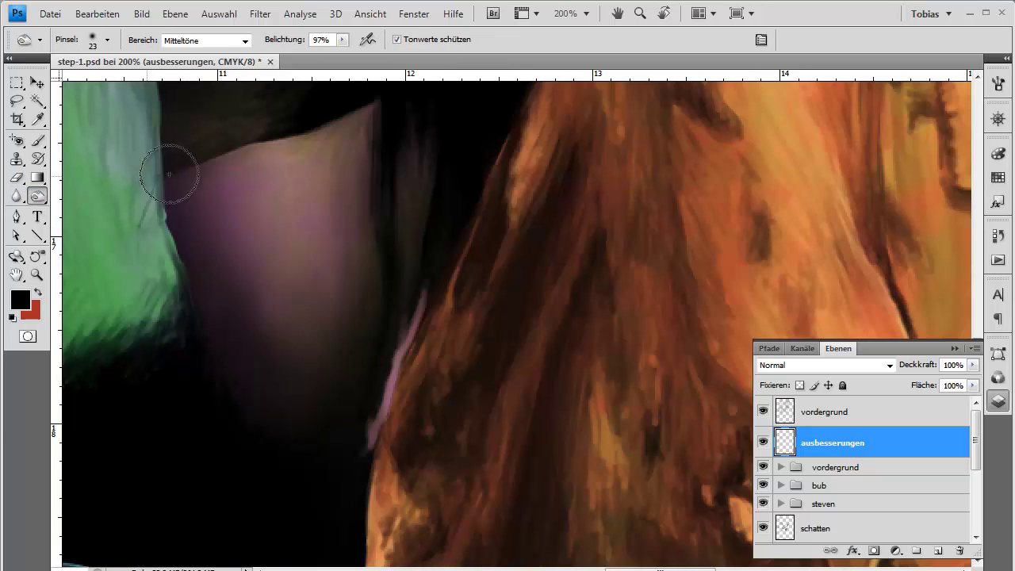
click(243, 42)
click(225, 83)
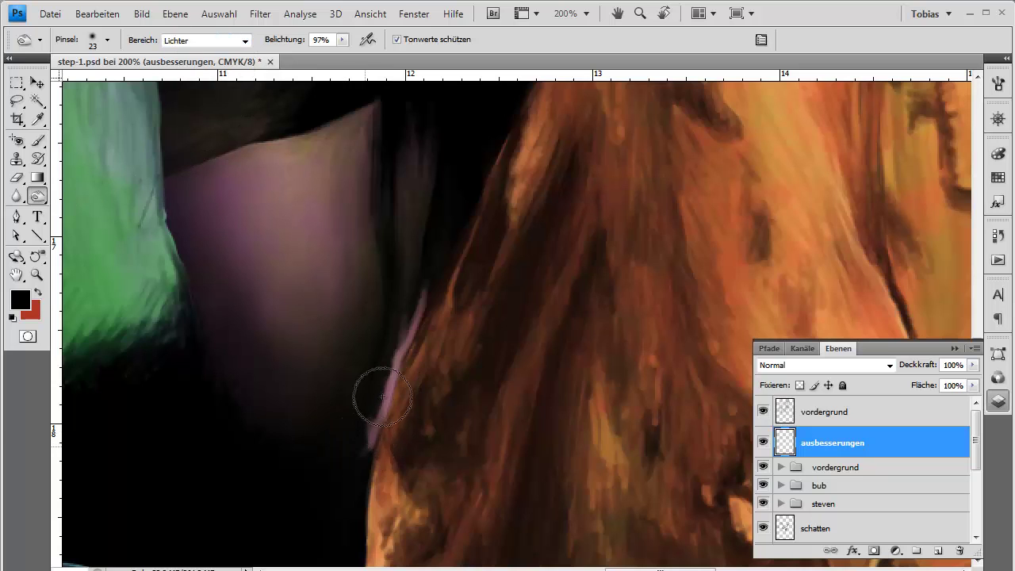
mouse_move(383, 397)
mouse_down()
mouse_move(363, 408)
mouse_move(410, 307)
mouse_move(363, 419)
mouse_move(385, 364)
mouse_up()
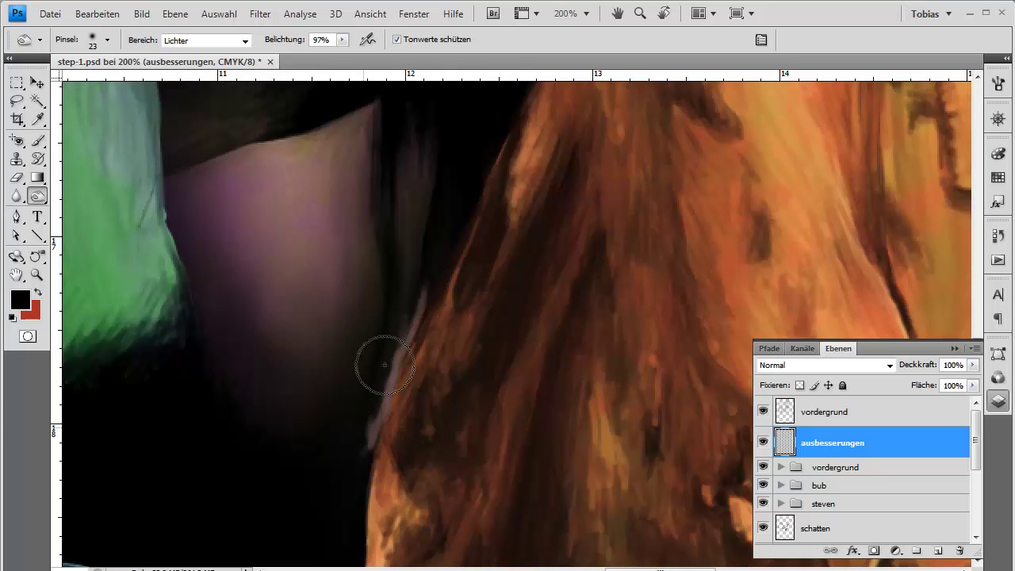
Step: Burn the remaining light edge along the orange zombie's sleeve in the Mitteltöne range, followed by the Tiefen range
click(243, 40)
click(198, 62)
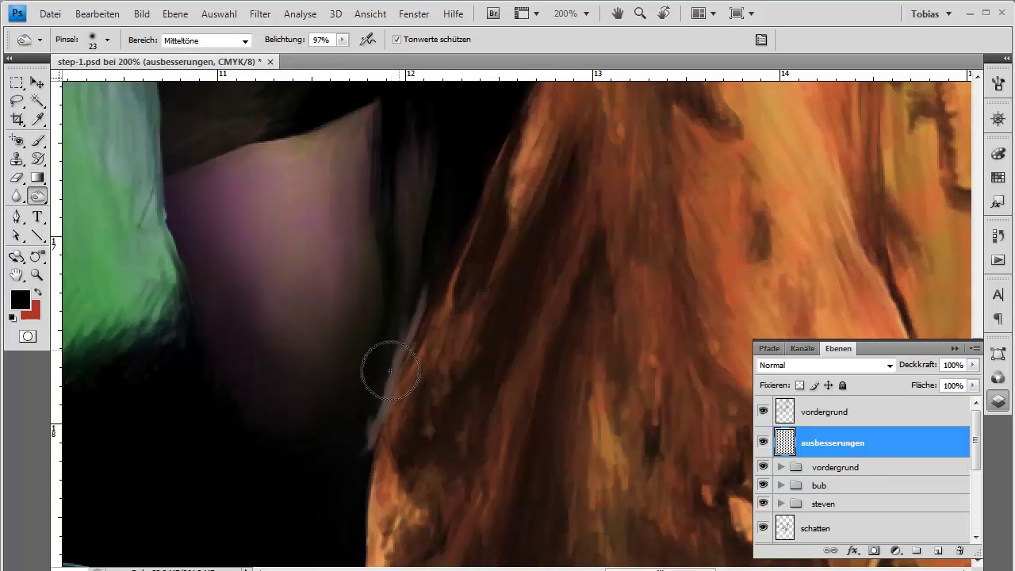
mouse_move(390, 370)
mouse_down()
mouse_move(428, 282)
mouse_move(373, 401)
mouse_move(371, 390)
mouse_move(379, 376)
mouse_move(359, 439)
mouse_move(422, 287)
mouse_move(360, 475)
mouse_move(389, 356)
mouse_up()
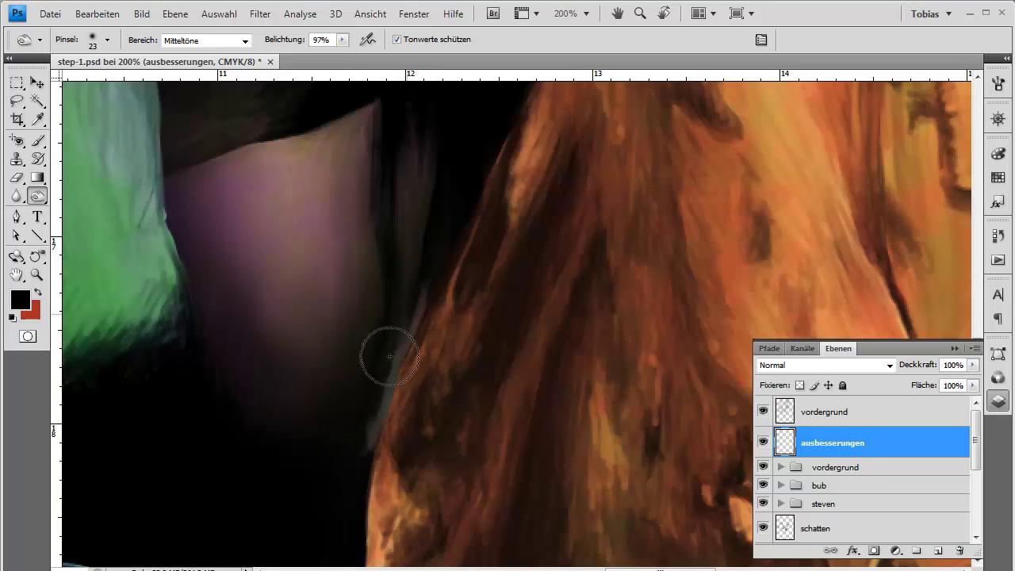
click(244, 46)
click(232, 56)
drag(339, 430, 362, 442)
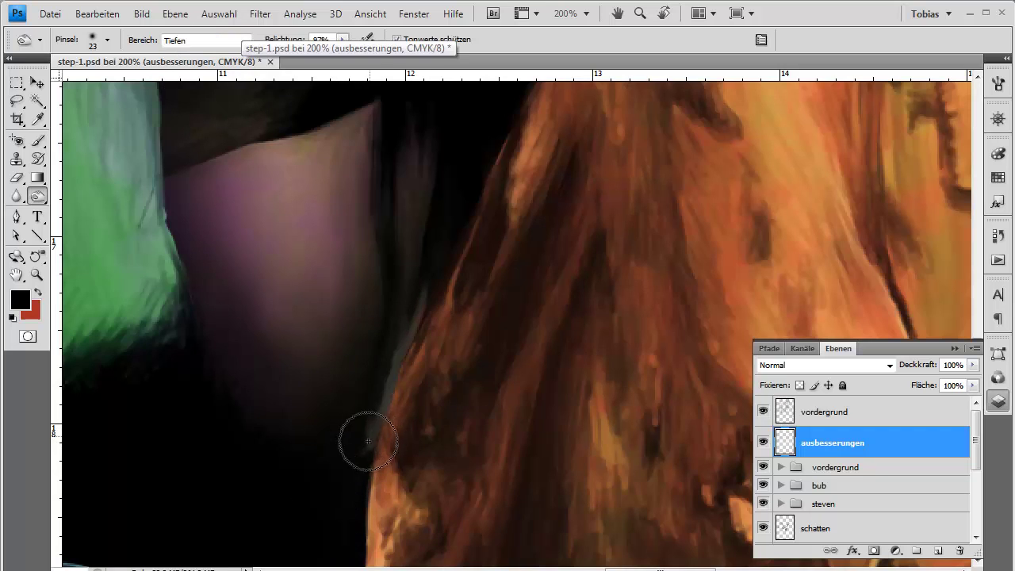
Step: Paint out the remaining grey edge along the orange zombie's sleeve with a 4 px brush on the ausbesserungen layer
click(37, 140)
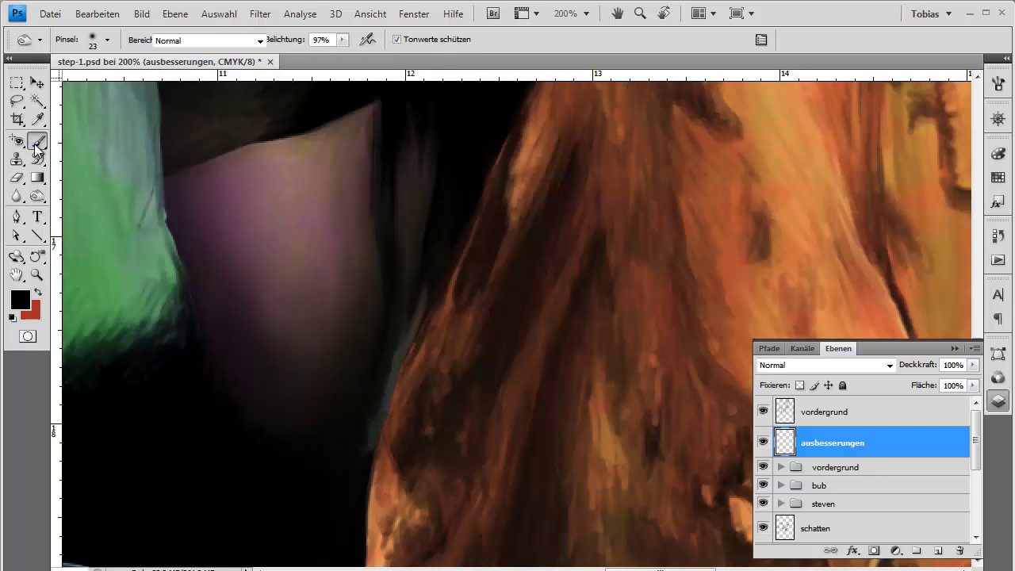
click(108, 41)
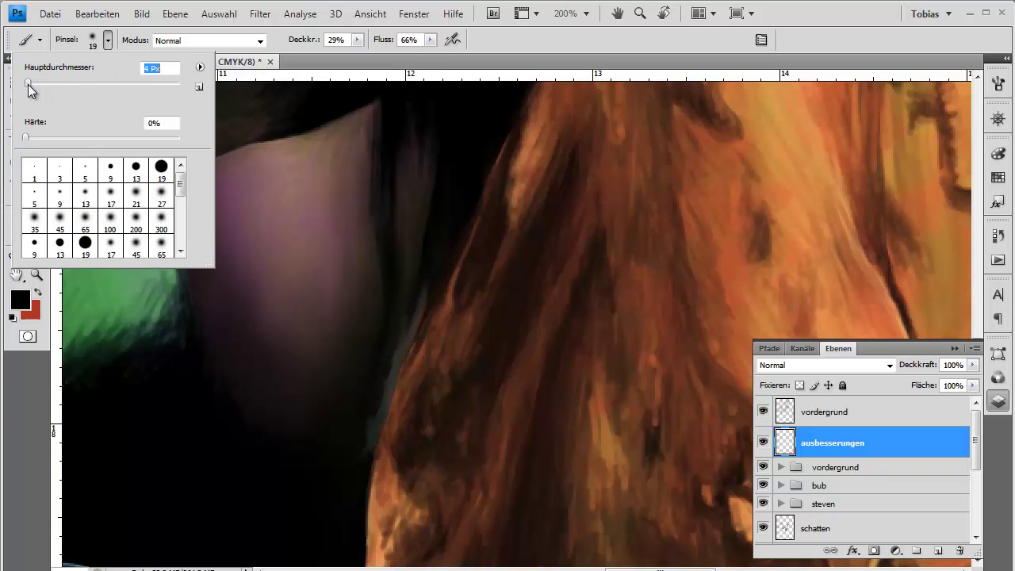
text(4)
key(Return)
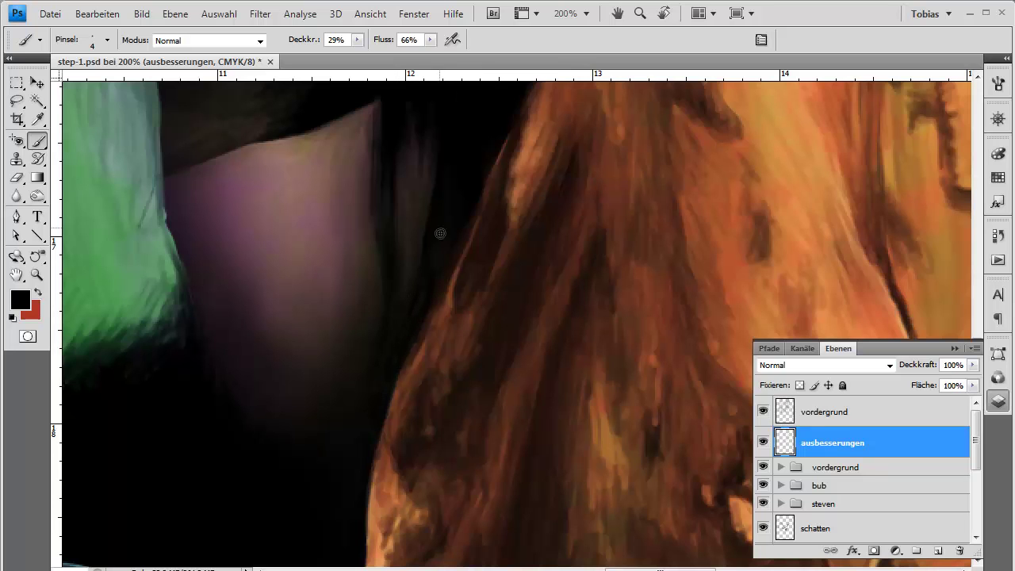
click(371, 13)
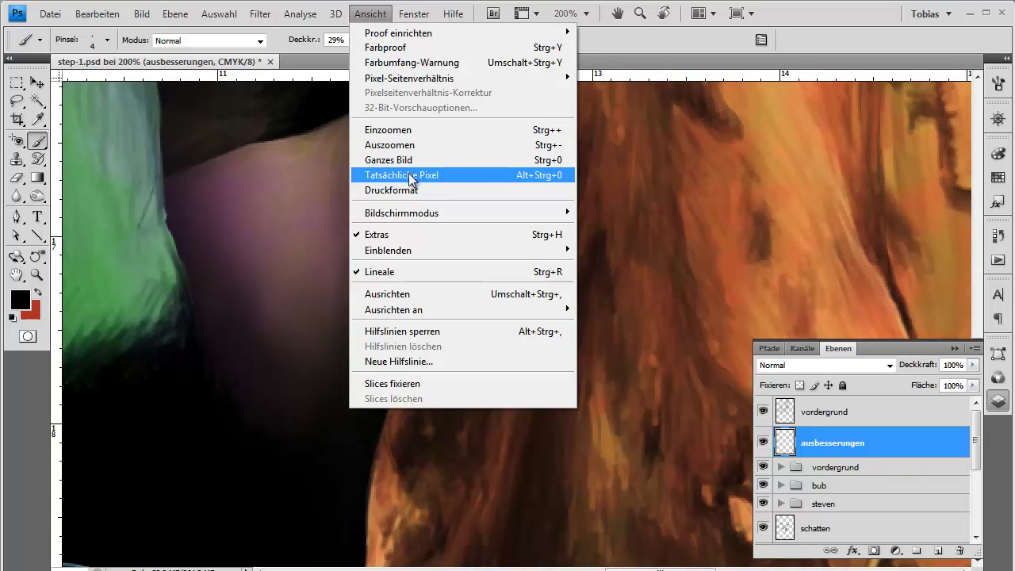
click(389, 175)
click(383, 21)
click(389, 160)
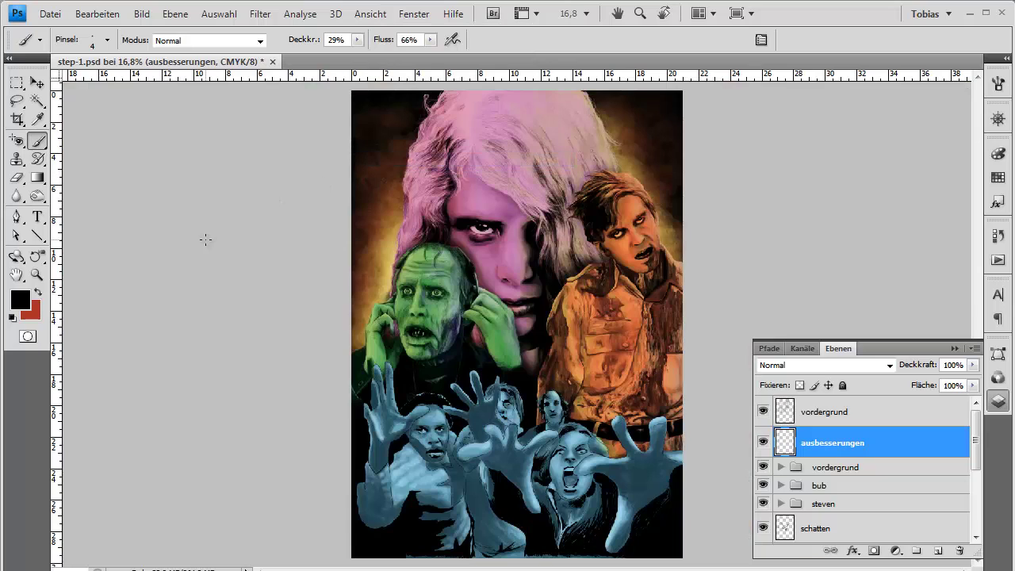
Step: Erase excess shadow on the schatten layer over the woman's face beside the green zombie's headphones and near the orange zombie
key(e)
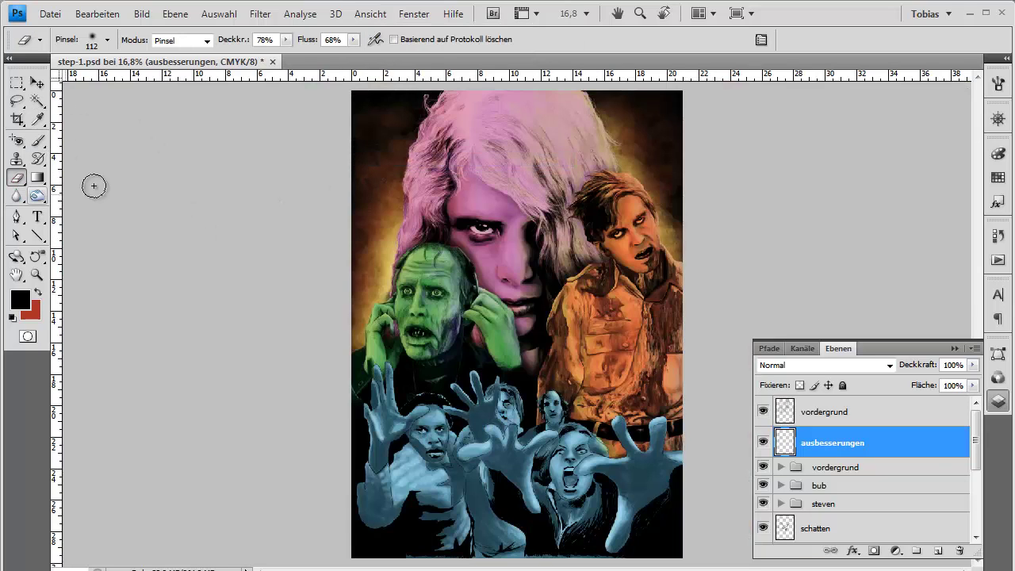
click(860, 531)
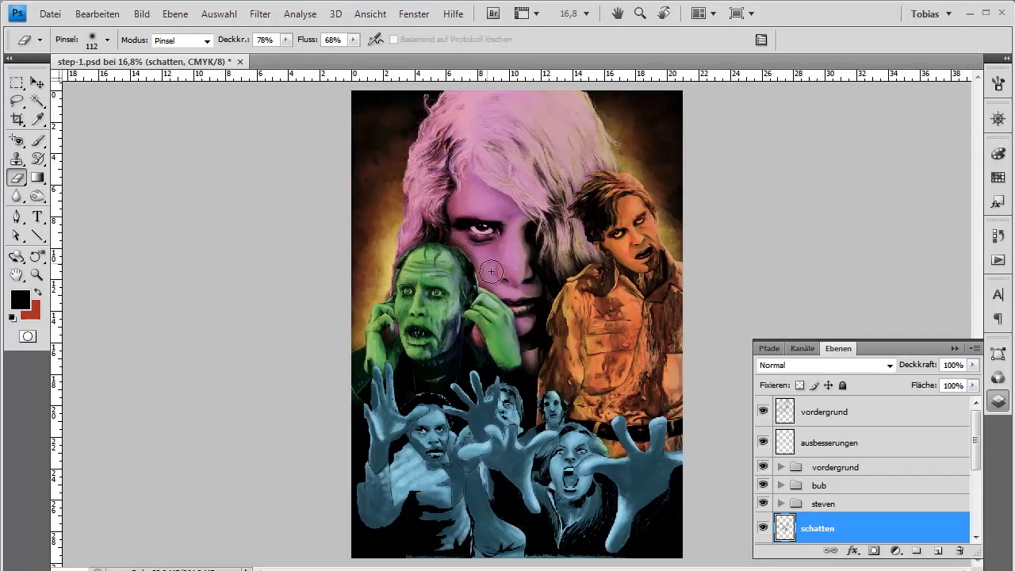
click(36, 276)
click(473, 292)
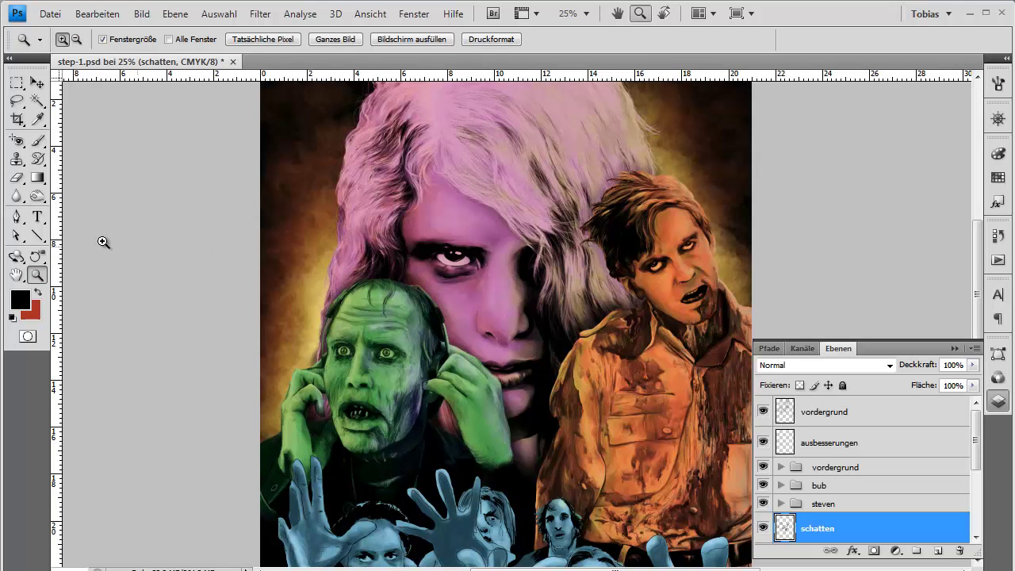
key(e)
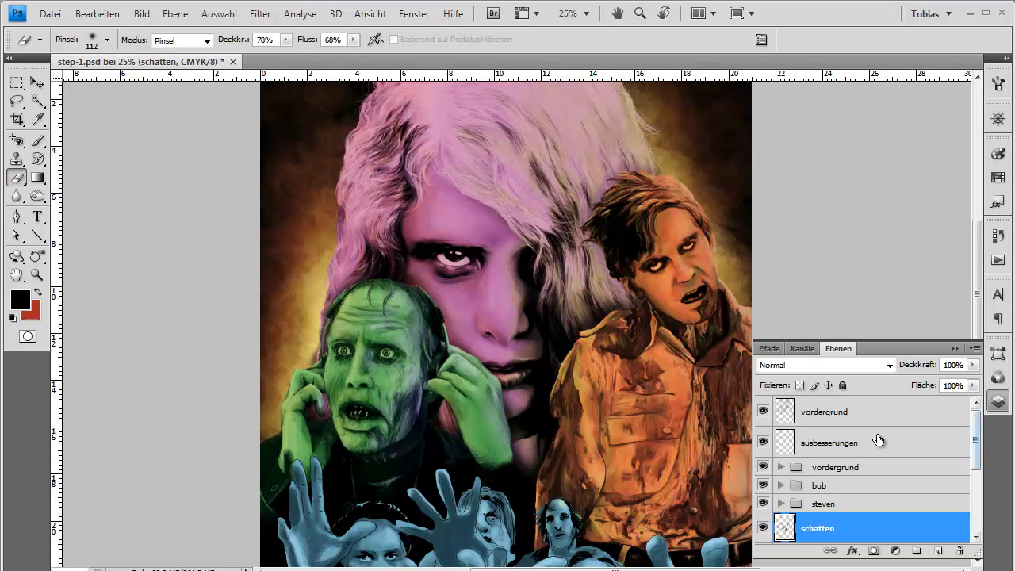
click(859, 414)
click(36, 276)
click(508, 477)
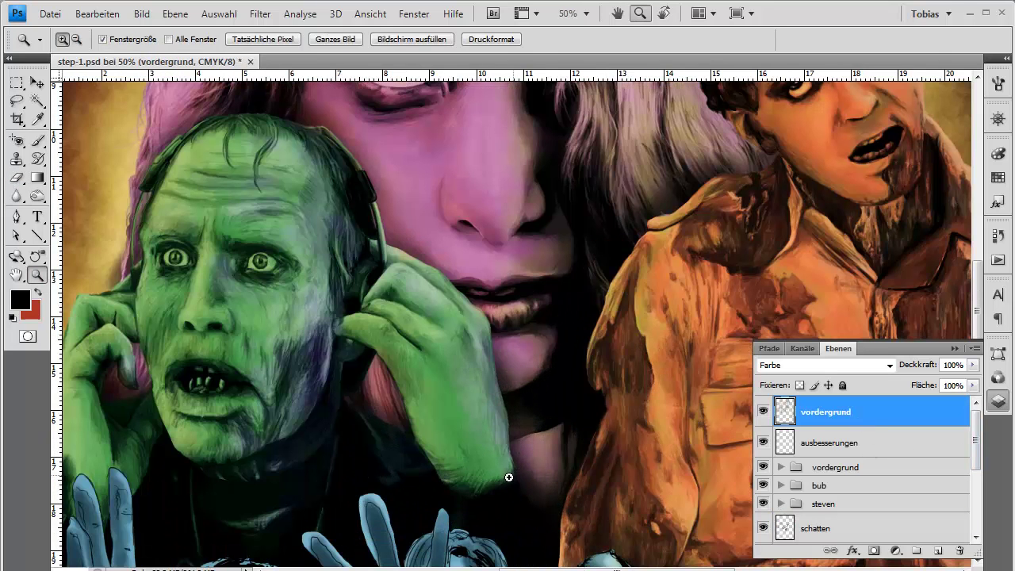
key(e)
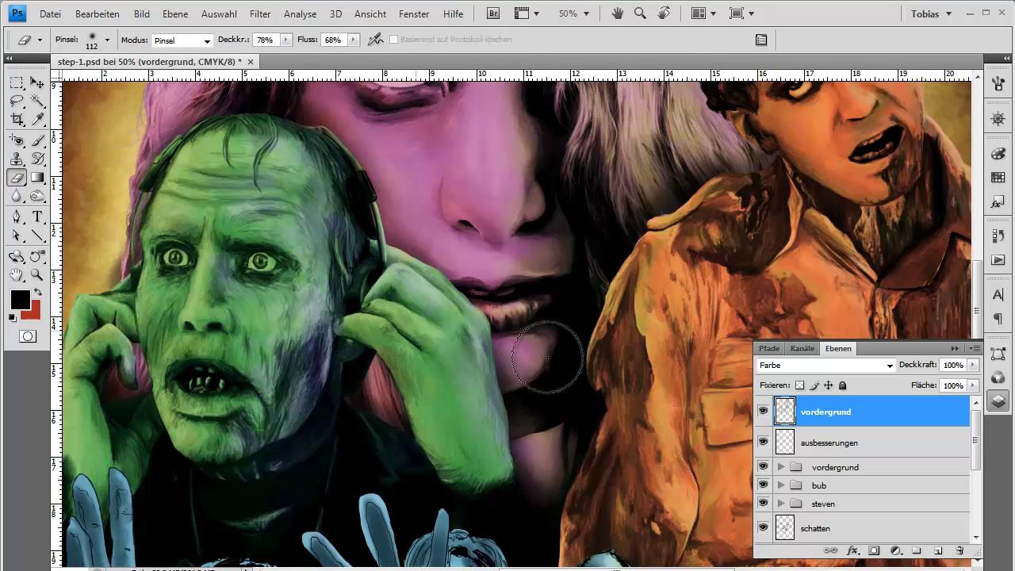
click(856, 524)
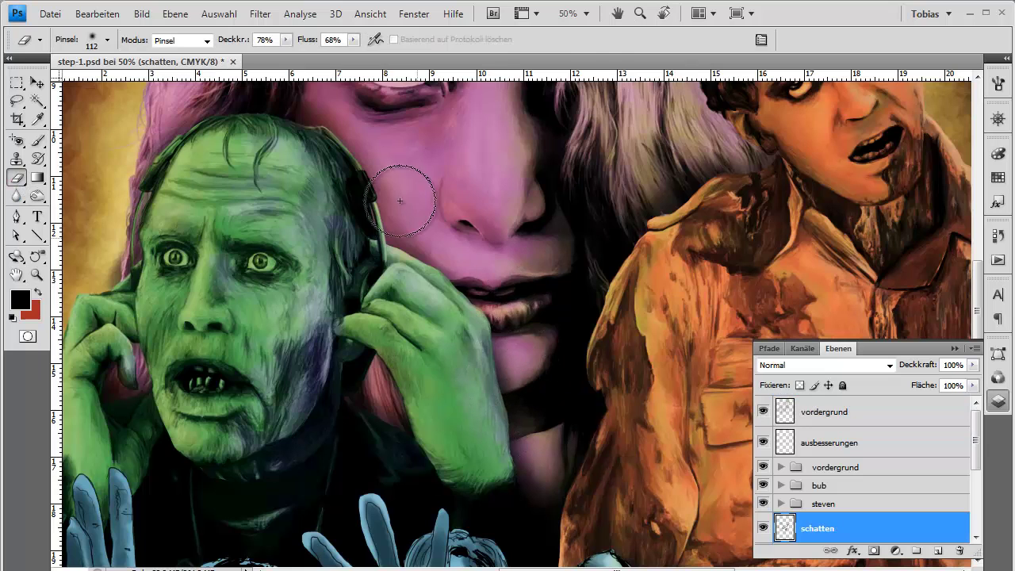
mouse_move(391, 216)
mouse_down()
mouse_move(392, 250)
mouse_move(471, 374)
mouse_move(478, 336)
mouse_move(420, 329)
mouse_up()
mouse_move(574, 350)
mouse_down()
mouse_move(624, 312)
mouse_move(693, 342)
mouse_move(725, 372)
mouse_up()
Step: Fit the whole poster in view and reduce the eraser size to 36 px
click(370, 13)
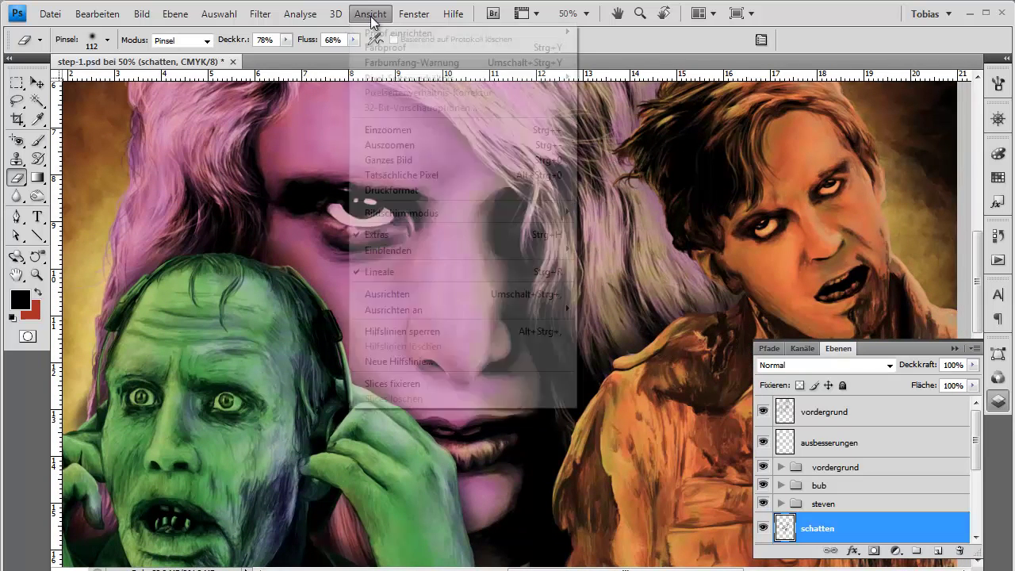
click(373, 169)
key(bracketleft)
key(bracketleft)
key(bracketleft)
key(bracketleft)
key(bracketleft)
key(bracketleft)
key(bracketleft)
key(bracketleft)
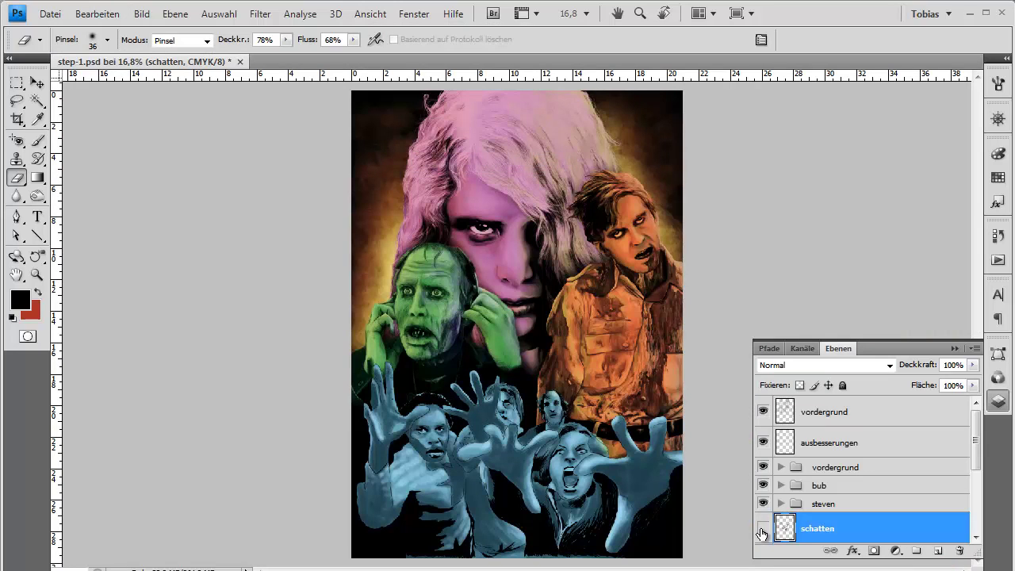
Step: Hide and show the schatten layer to compare the poster with and without the painted shadows
click(762, 529)
click(761, 529)
click(762, 528)
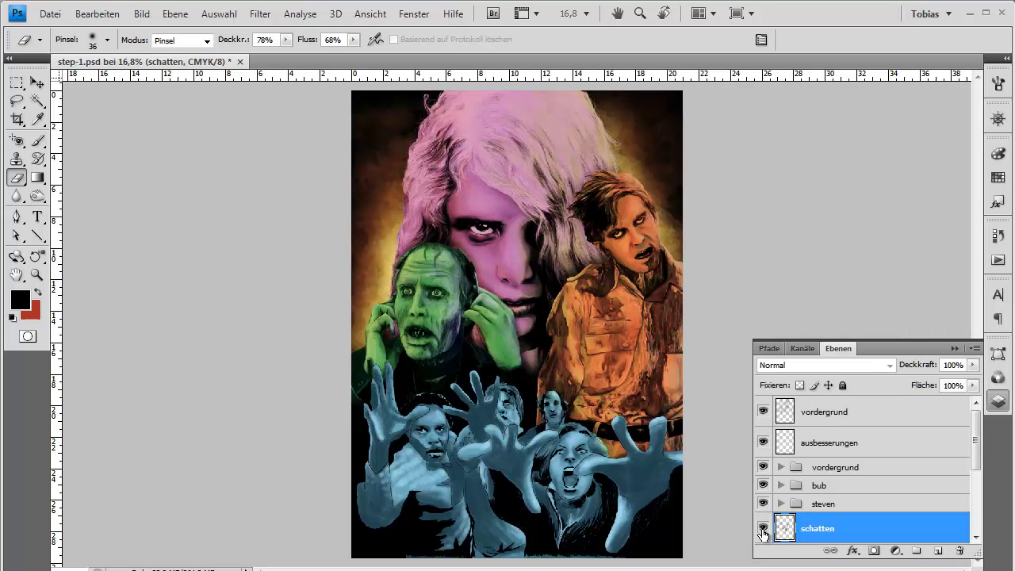